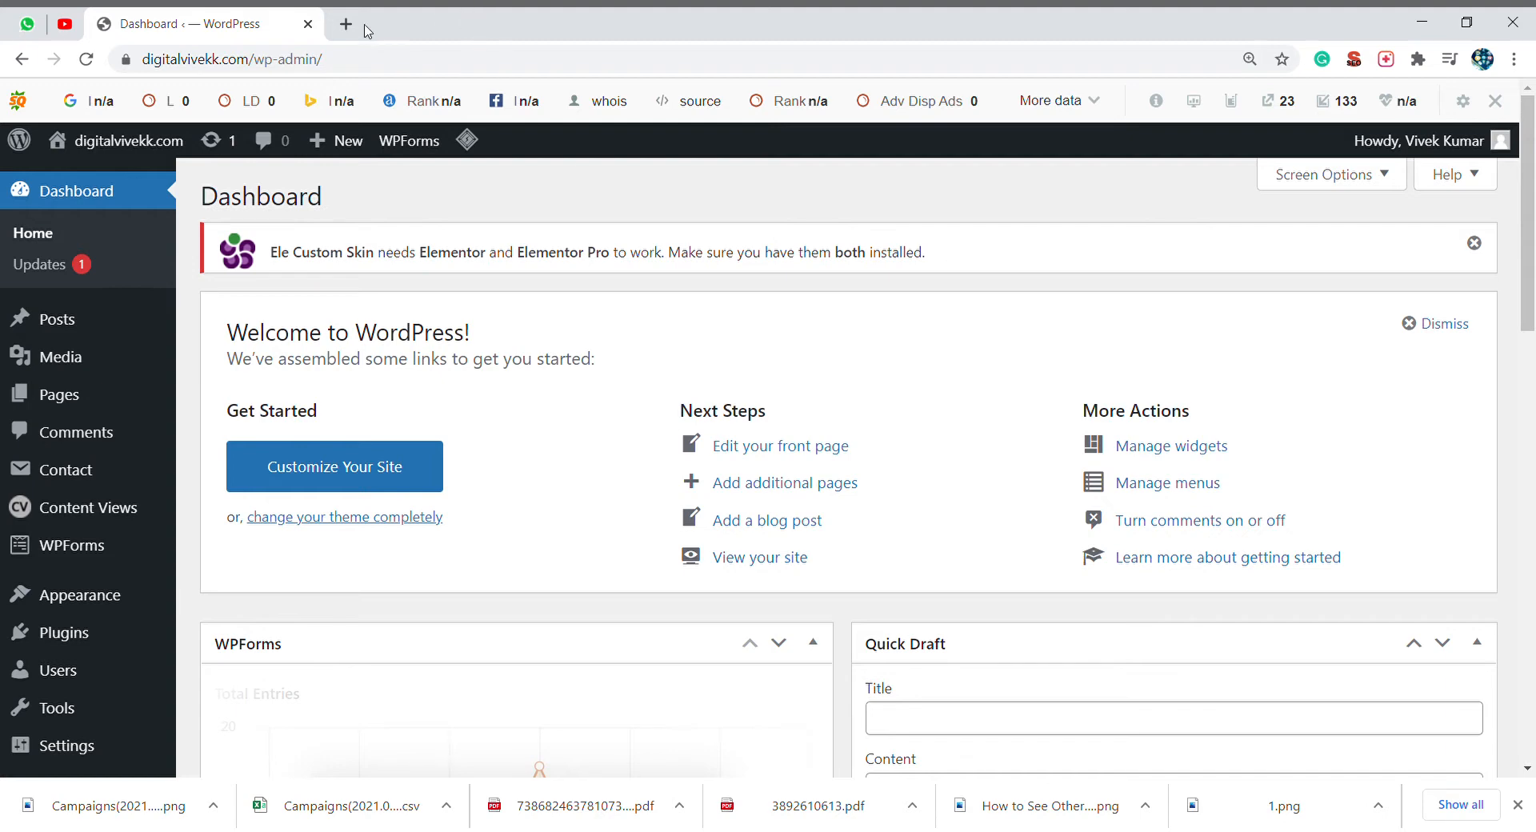
Open the WordPress site's public homepage in a new browser tab and look over its content.
{"action": "left_click", "coordinate": [337, 28]}
{"action": "type", "text": "d"}
{"action": "key", "text": "Return"}
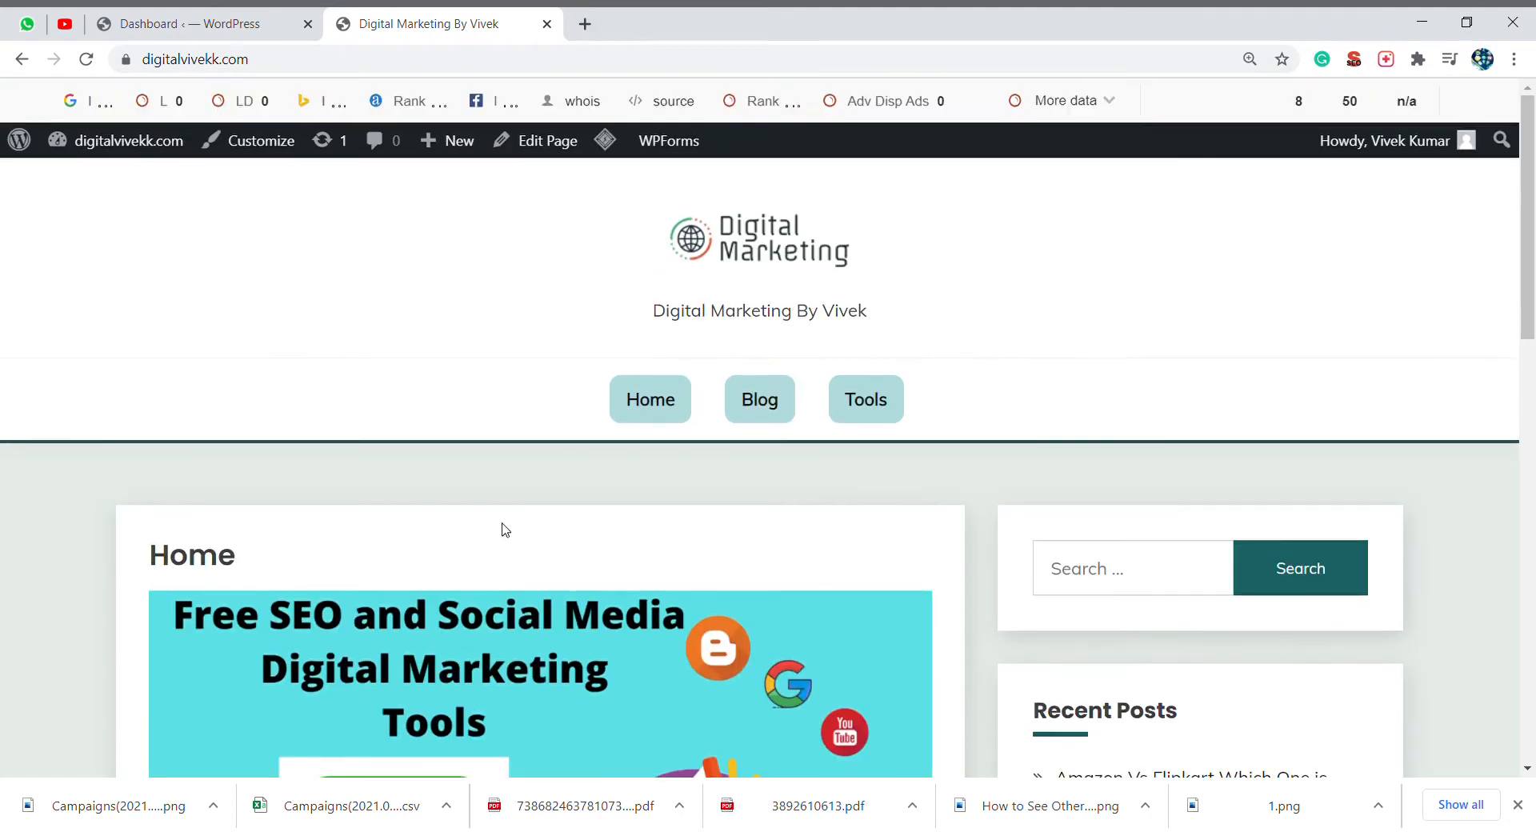
{"action": "scroll", "coordinate": [502, 530], "scroll_direction": "down", "scroll_amount": 10}
{"action": "scroll", "coordinate": [502, 529], "scroll_direction": "up", "scroll_amount": 10}
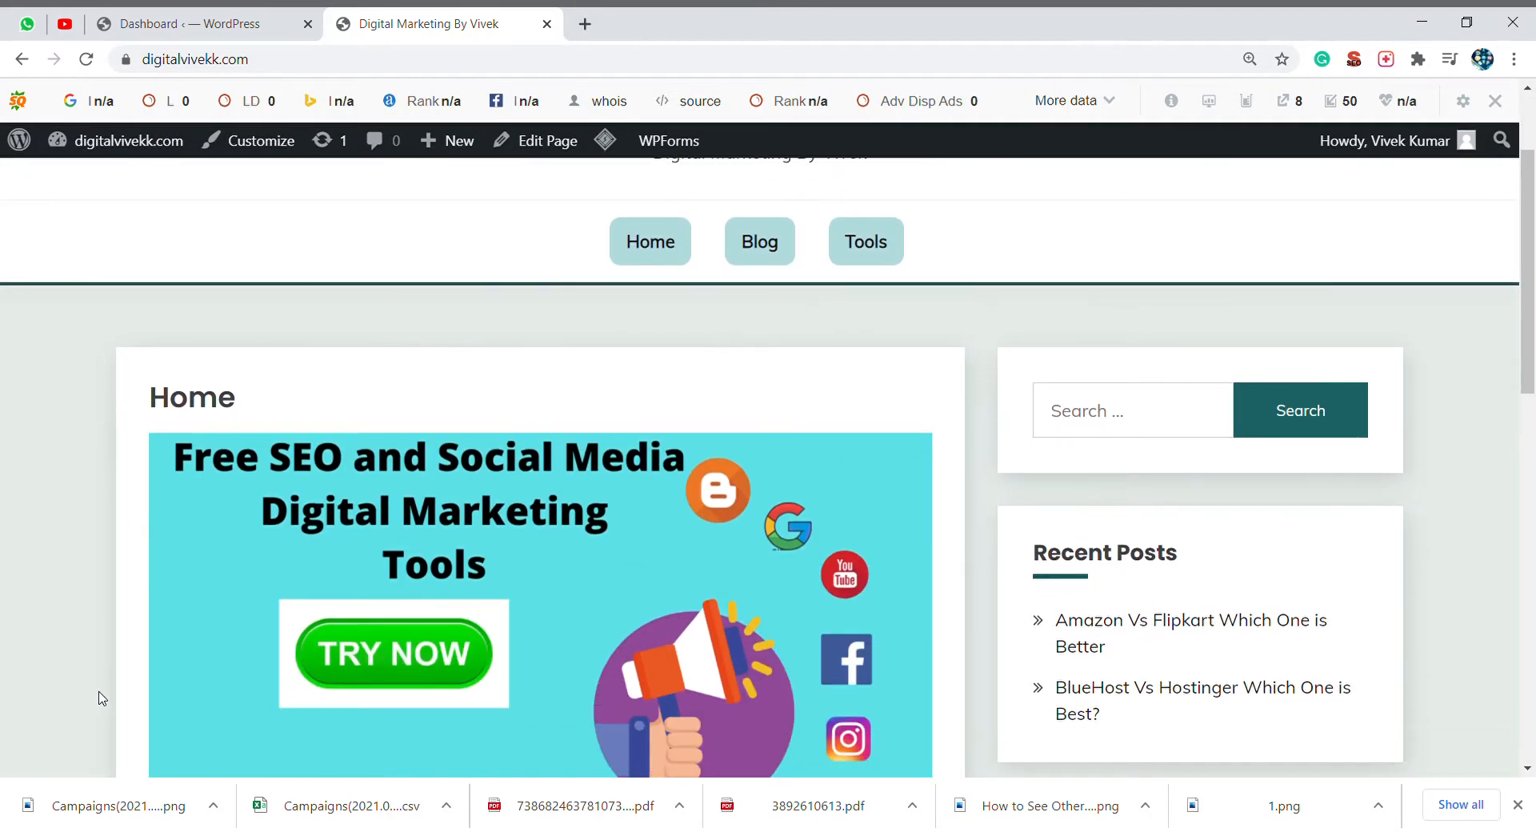
{"action": "scroll", "coordinate": [99, 693], "scroll_direction": "down", "scroll_amount": 10}
{"action": "scroll", "coordinate": [99, 693], "scroll_direction": "up", "scroll_amount": 10}
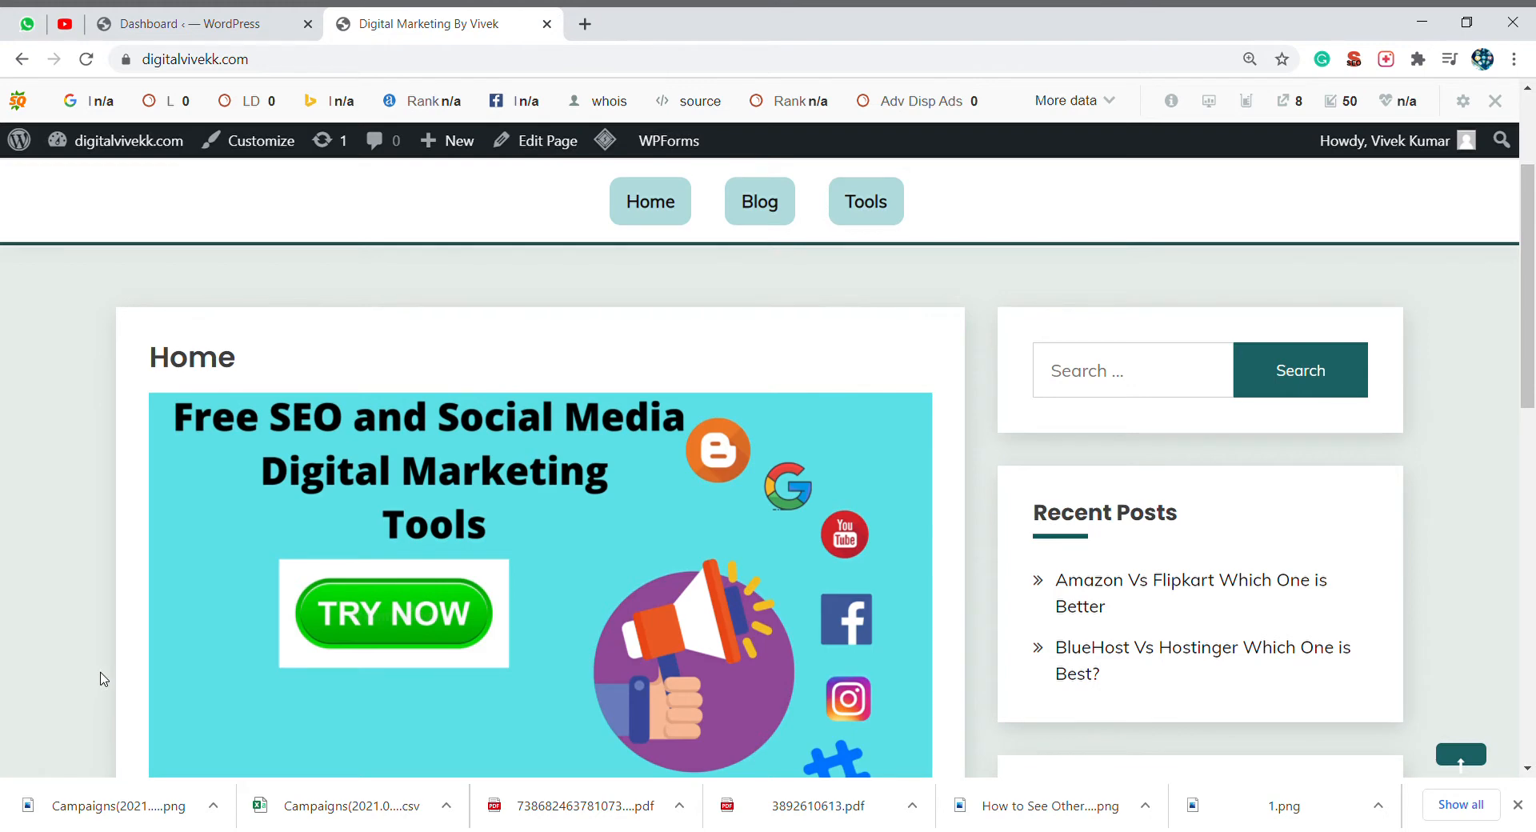
Return to the WordPress dashboard and open the page for adding new plugins.
{"action": "left_click", "coordinate": [226, 14]}
{"action": "mouse_move", "coordinate": [132, 516]}
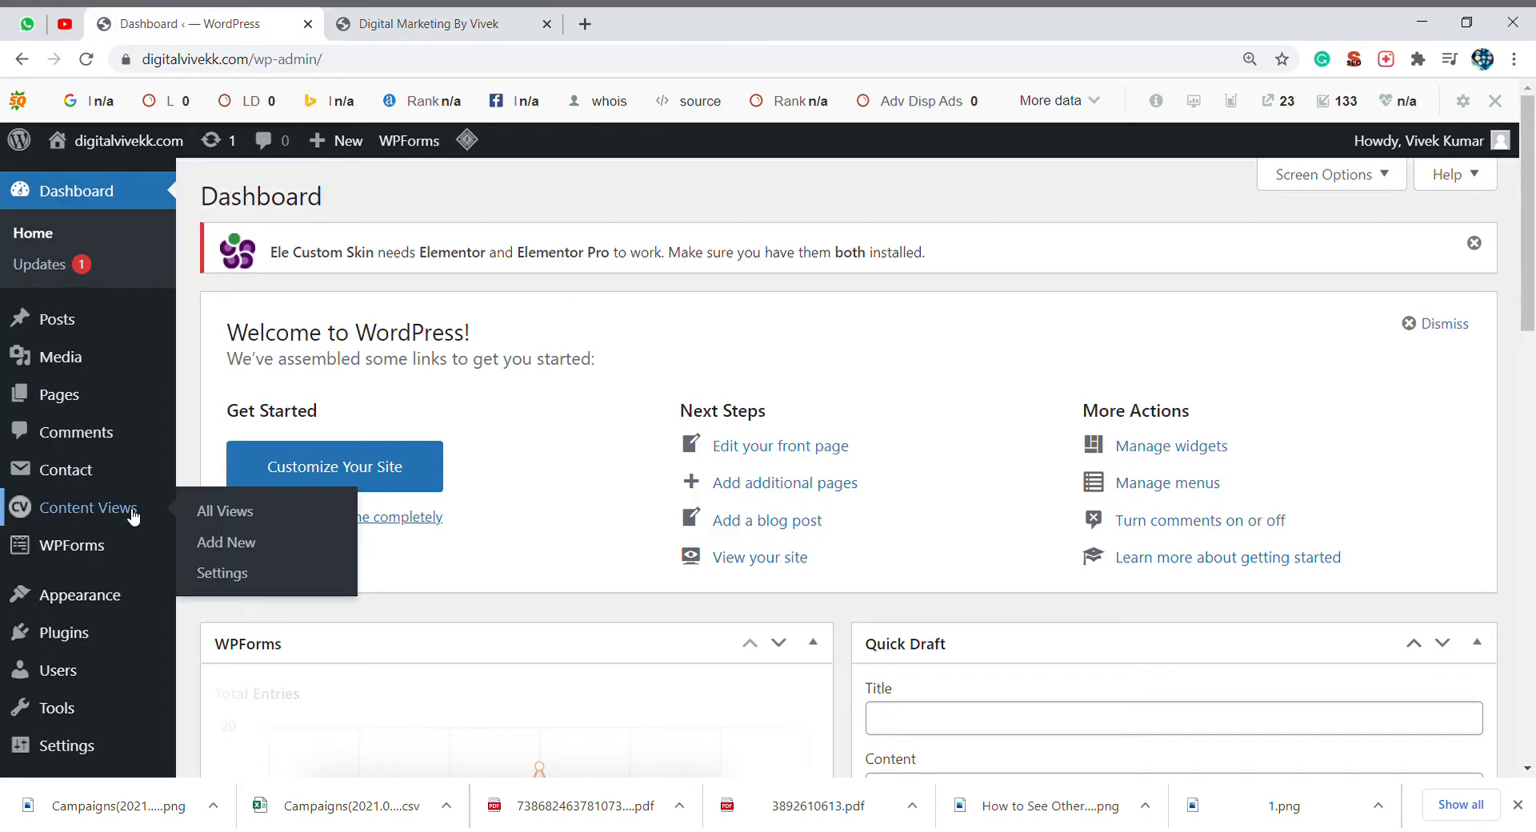
{"action": "scroll", "coordinate": [507, 267], "scroll_direction": "down", "scroll_amount": 1}
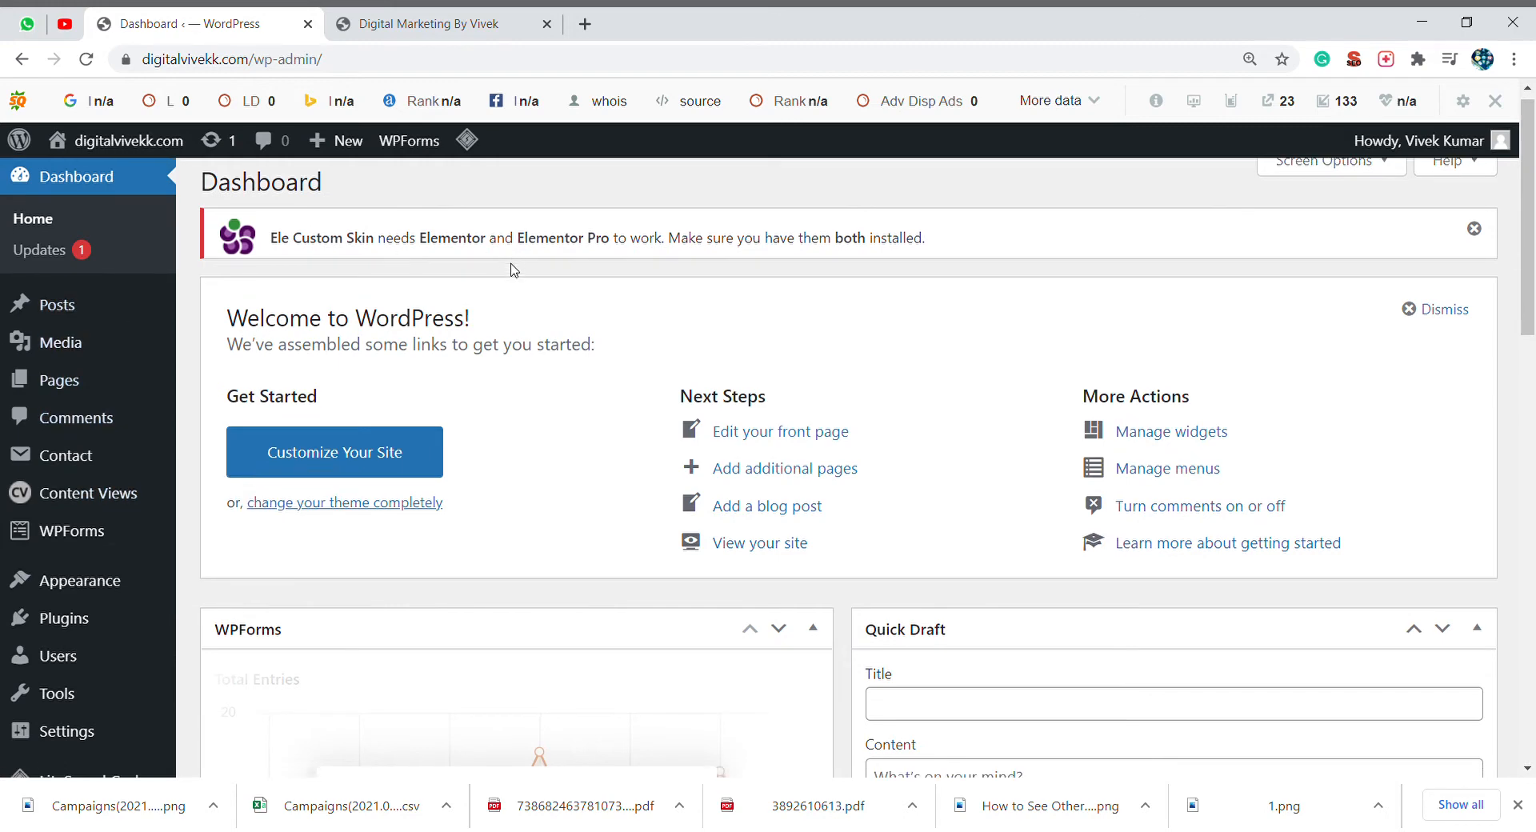
{"action": "mouse_move", "coordinate": [64, 554]}
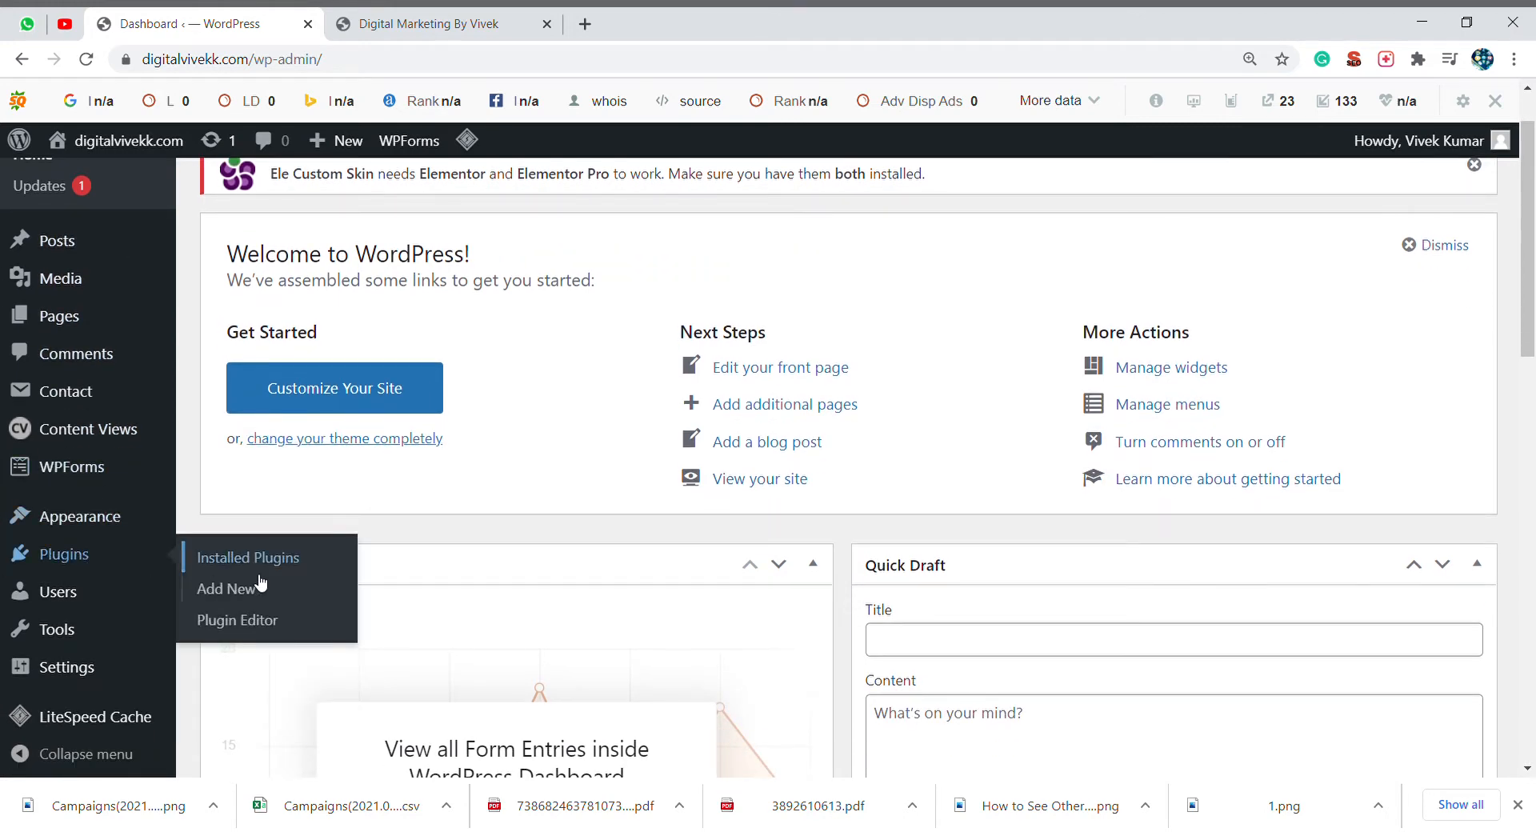
{"action": "left_click", "coordinate": [265, 600]}
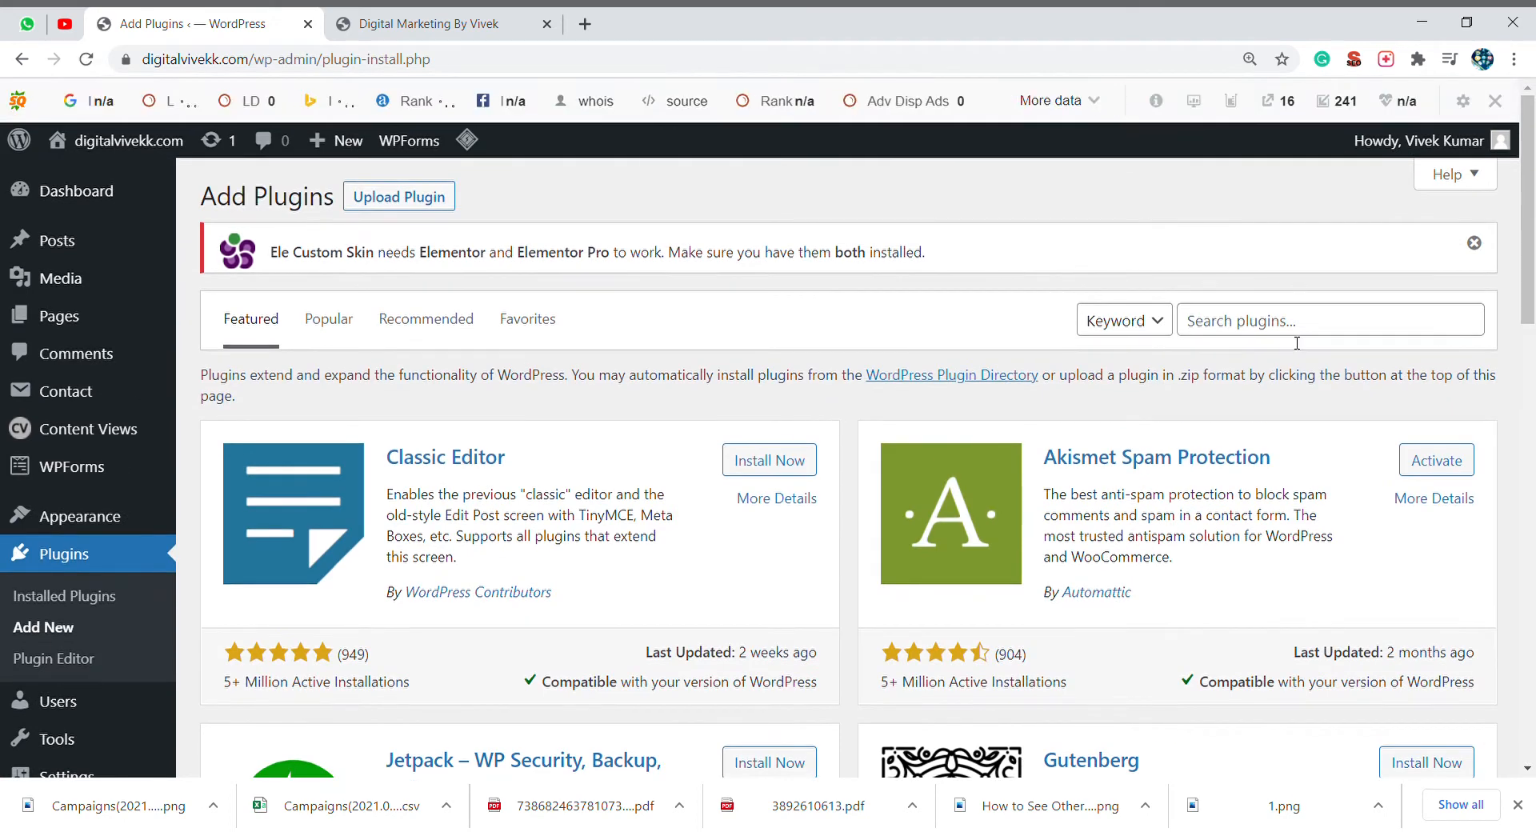
Search the plugin directory for "updraft" and install the UpdraftPlus WordPress Backup Plugin.
{"action": "left_click", "coordinate": [1291, 335]}
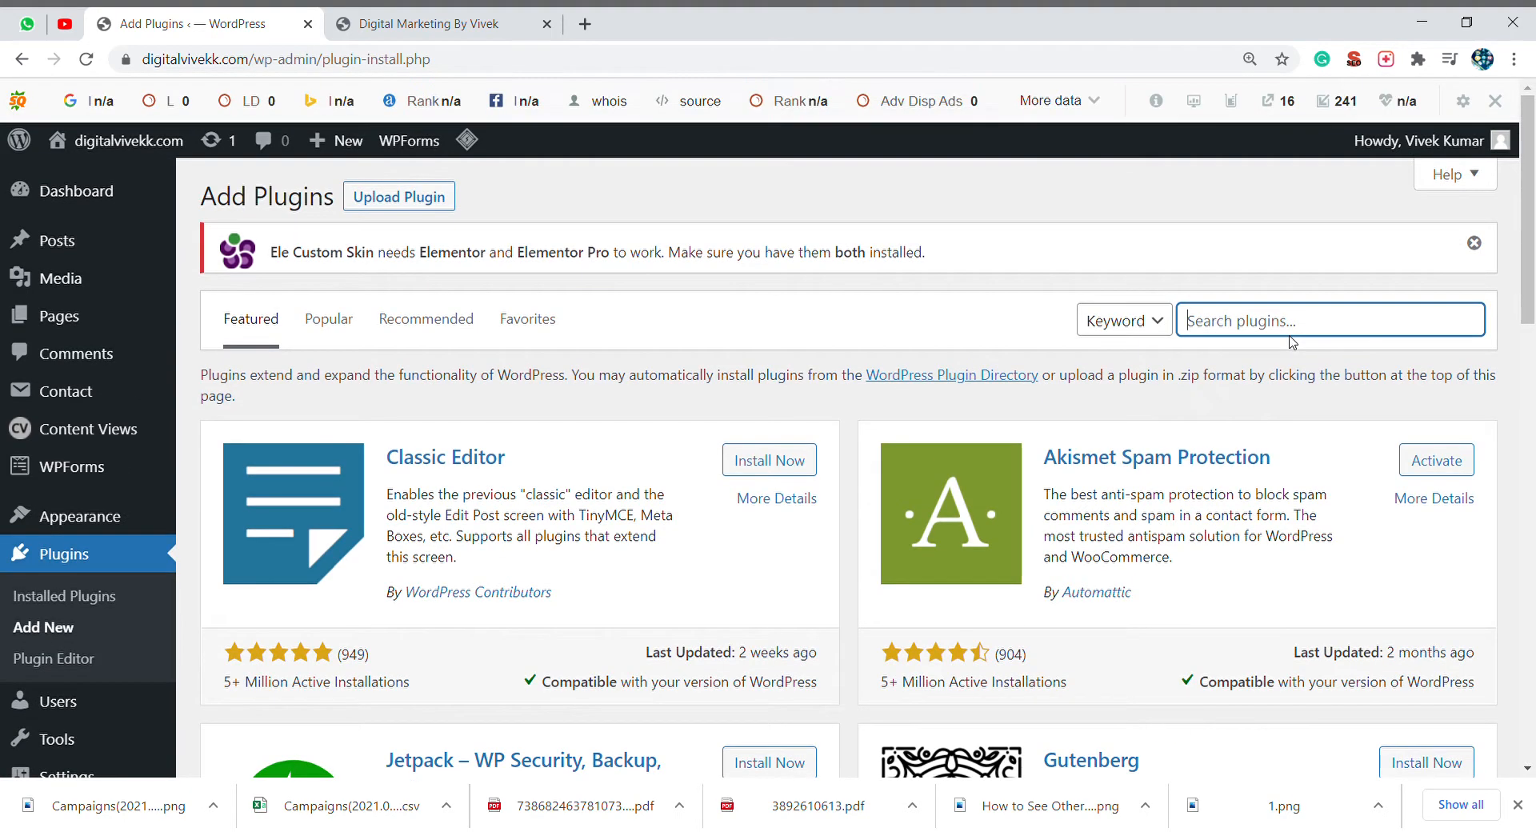
{"action": "type", "text": "u"}
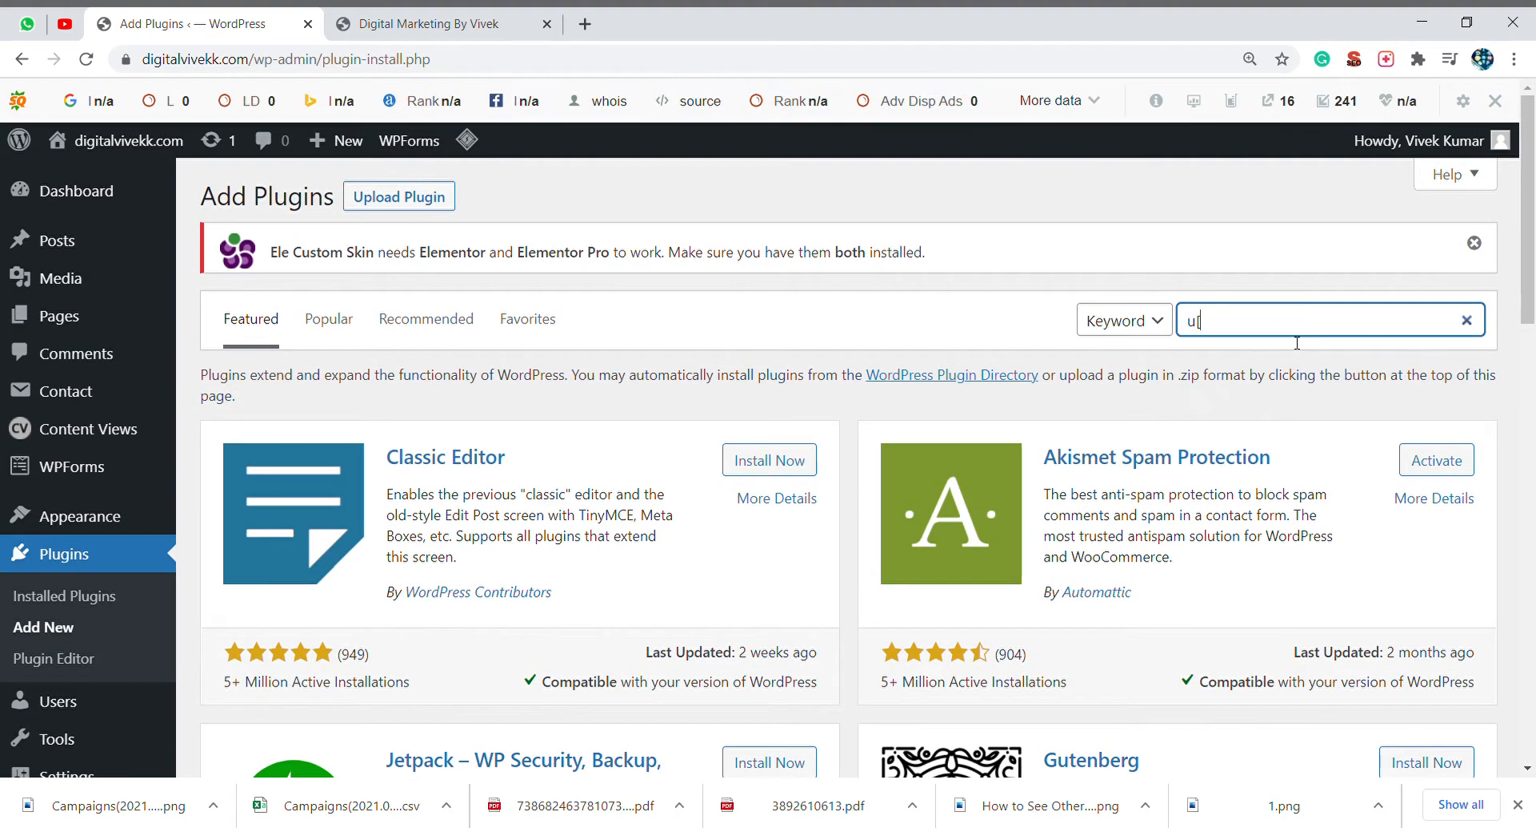
{"action": "type", "text": "[pdraft"}
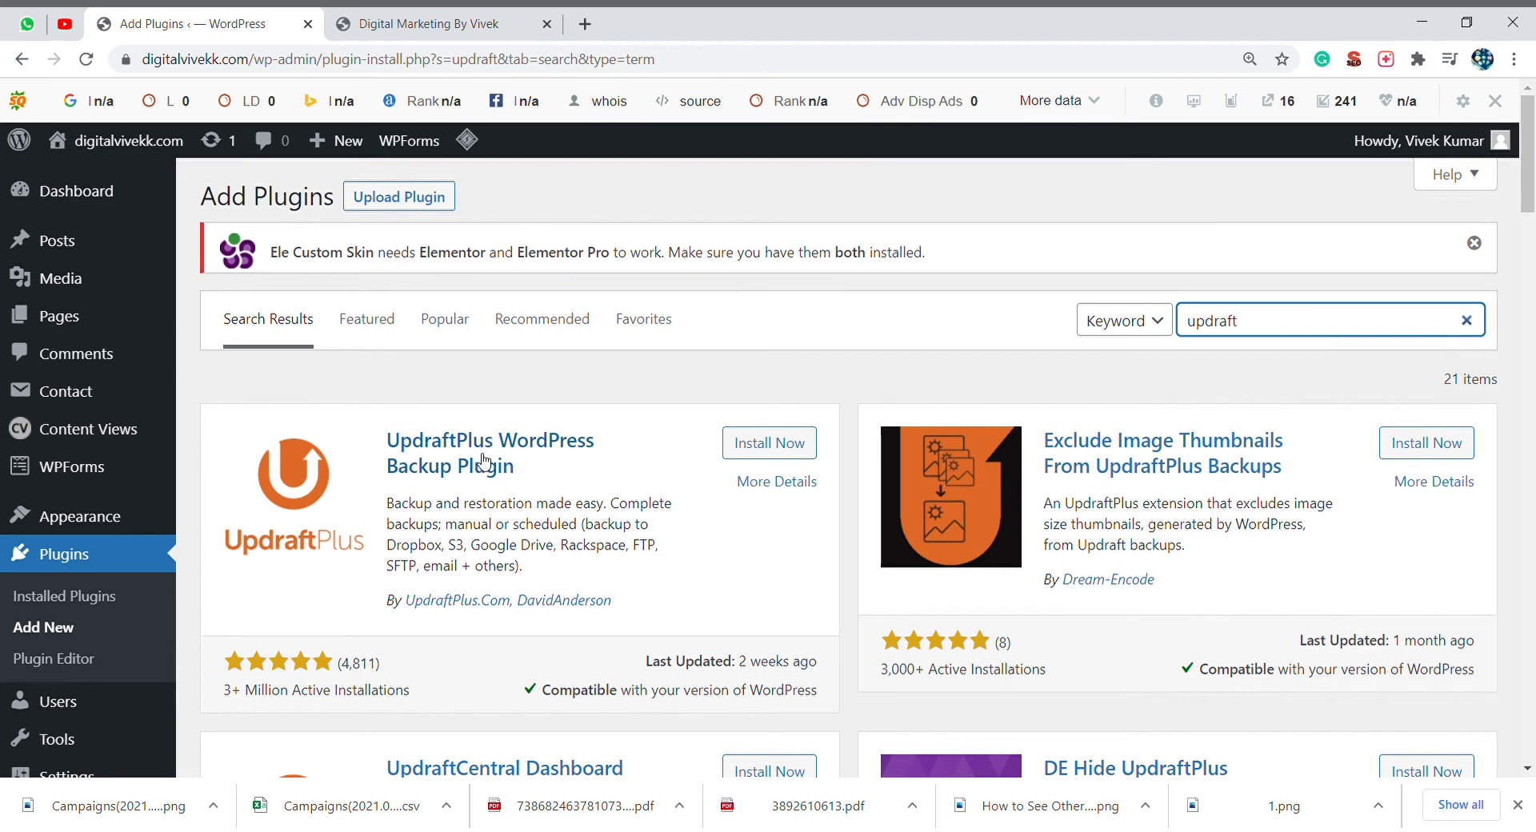
{"action": "left_click", "coordinate": [809, 449]}
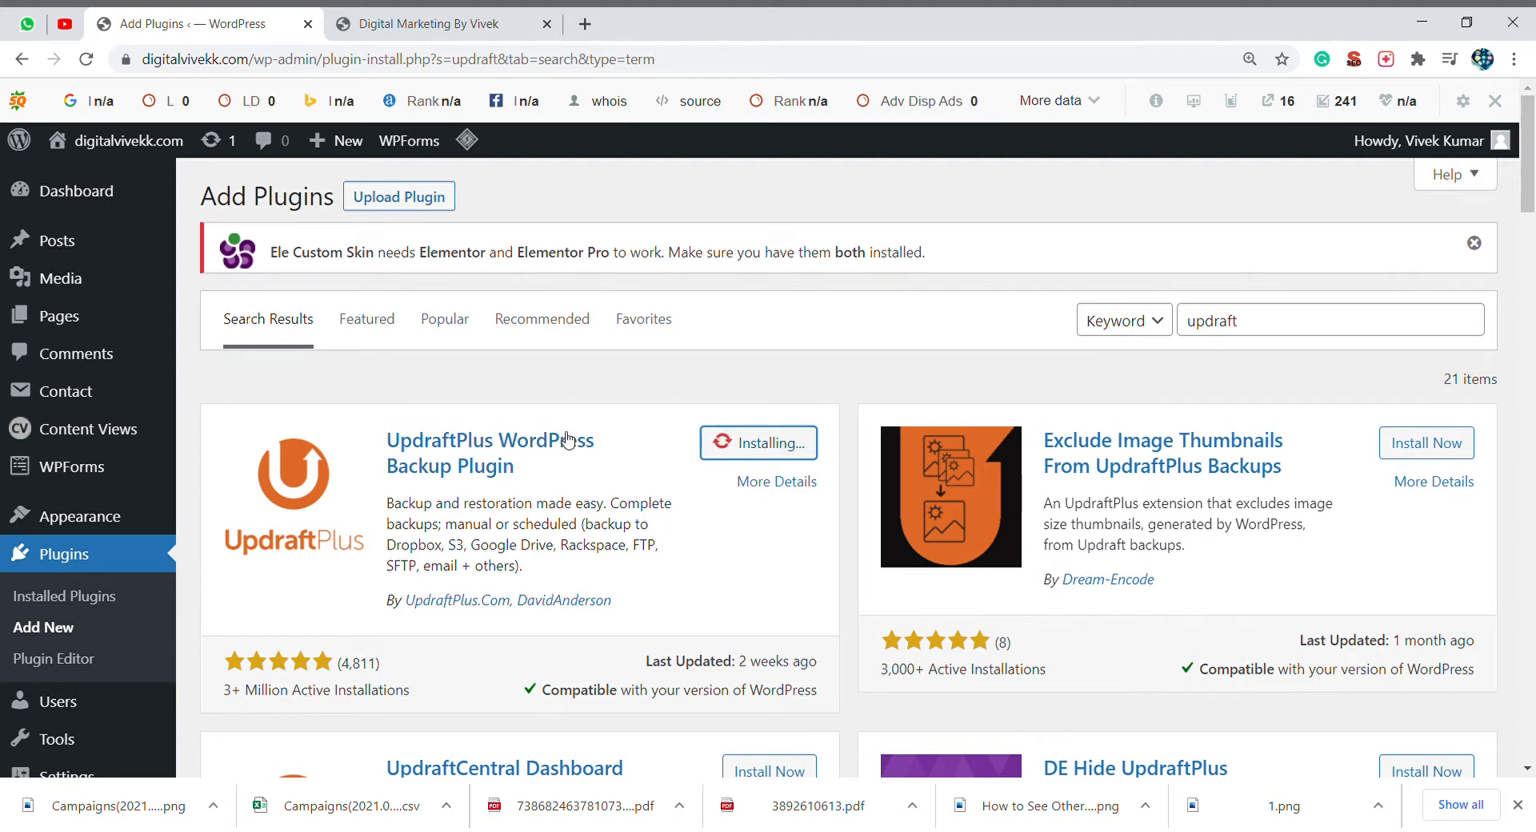
Examine the plugin search results and the UpdraftPlus active installation count during the installation.
{"action": "scroll", "coordinate": [588, 458], "scroll_direction": "down", "scroll_amount": 1}
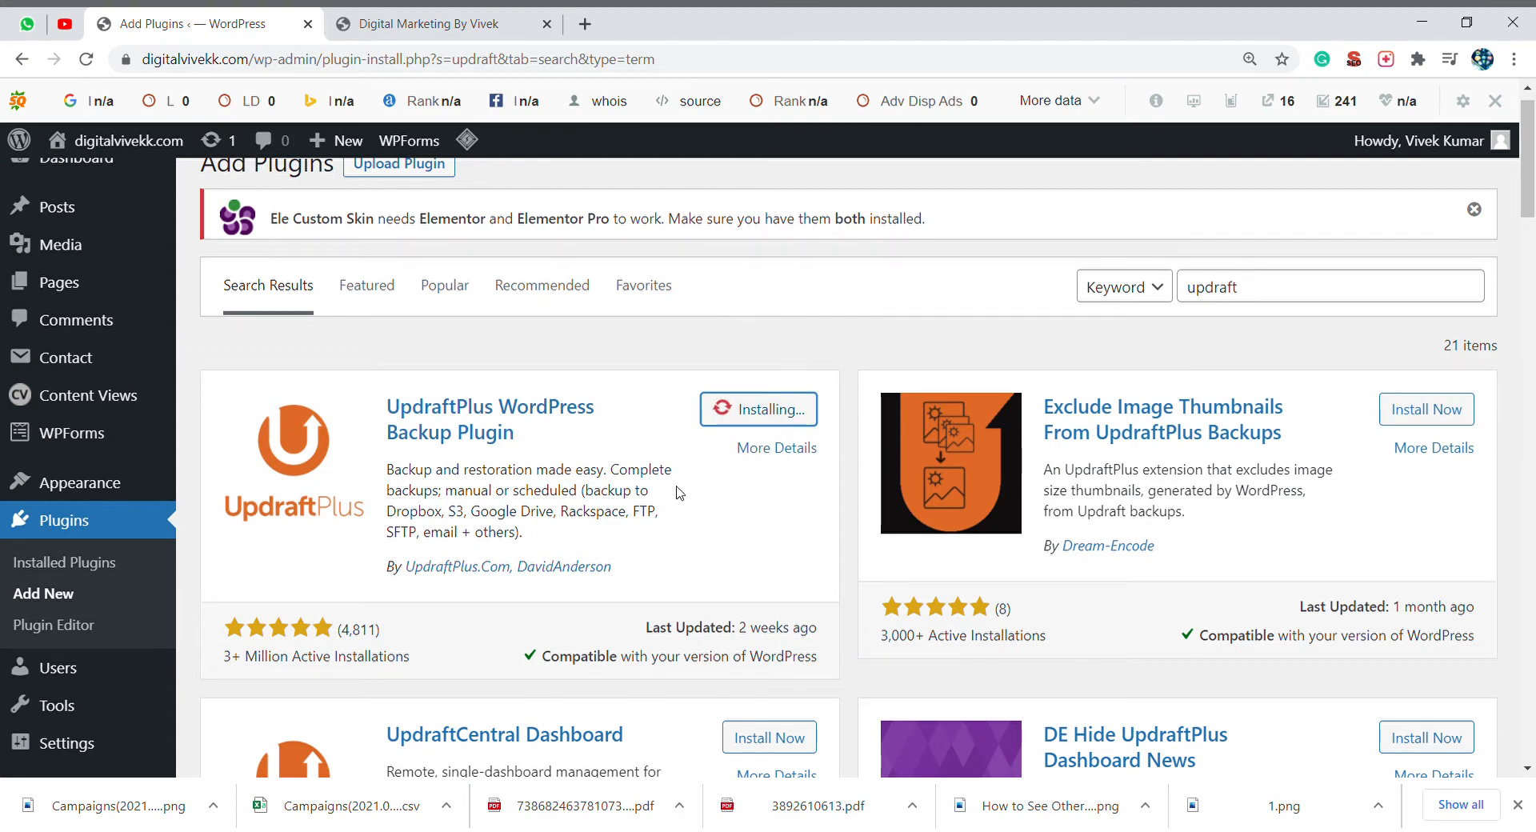
{"action": "scroll", "coordinate": [679, 493], "scroll_direction": "down", "scroll_amount": 1}
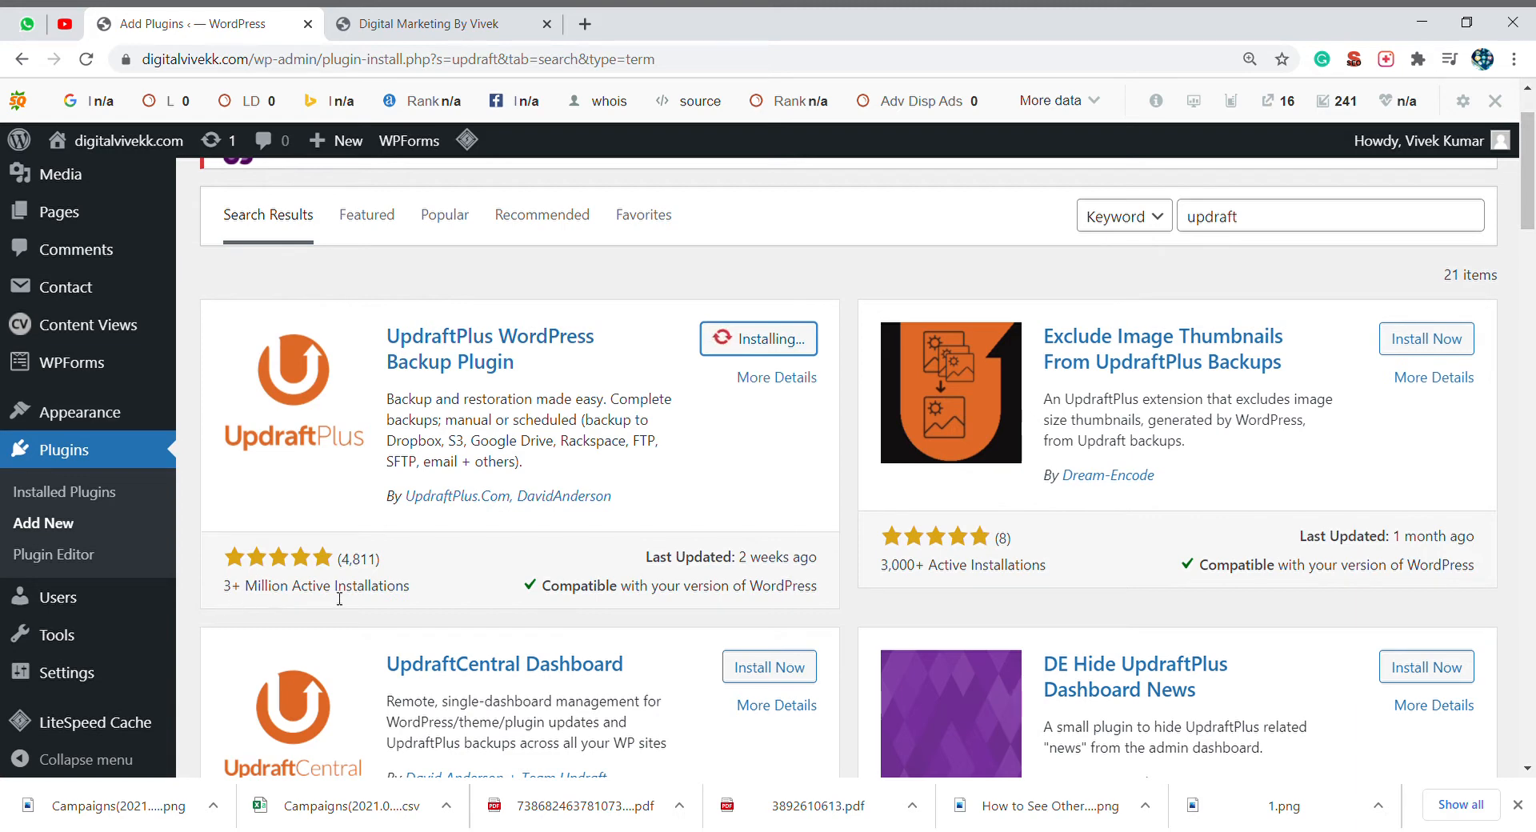
{"action": "scroll", "coordinate": [378, 585], "scroll_direction": "up", "scroll_amount": 2}
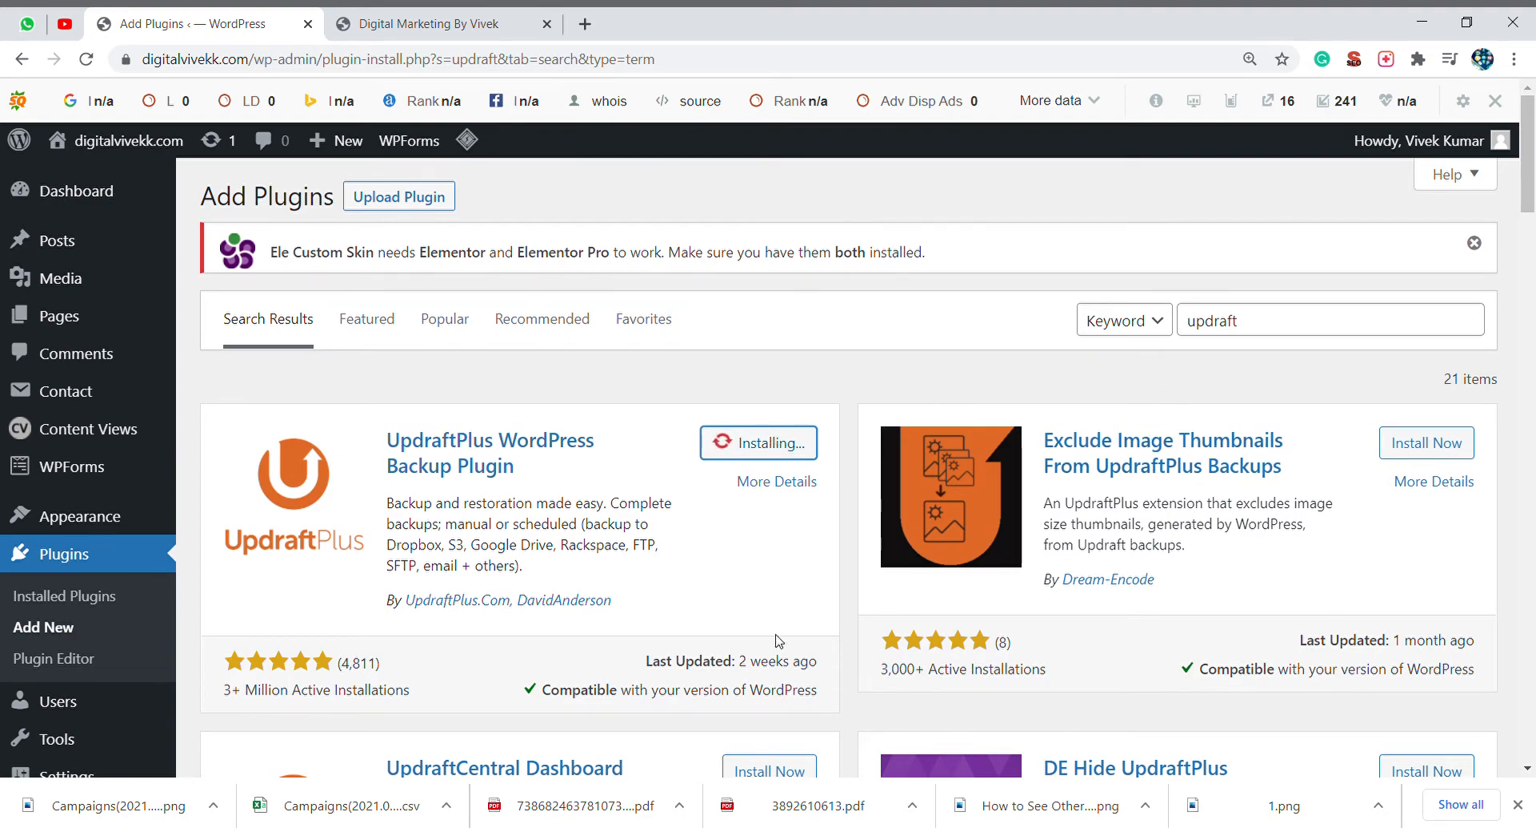
{"action": "scroll", "coordinate": [973, 484], "scroll_direction": "down", "scroll_amount": 3}
{"action": "scroll", "coordinate": [737, 441], "scroll_direction": "down", "scroll_amount": 6}
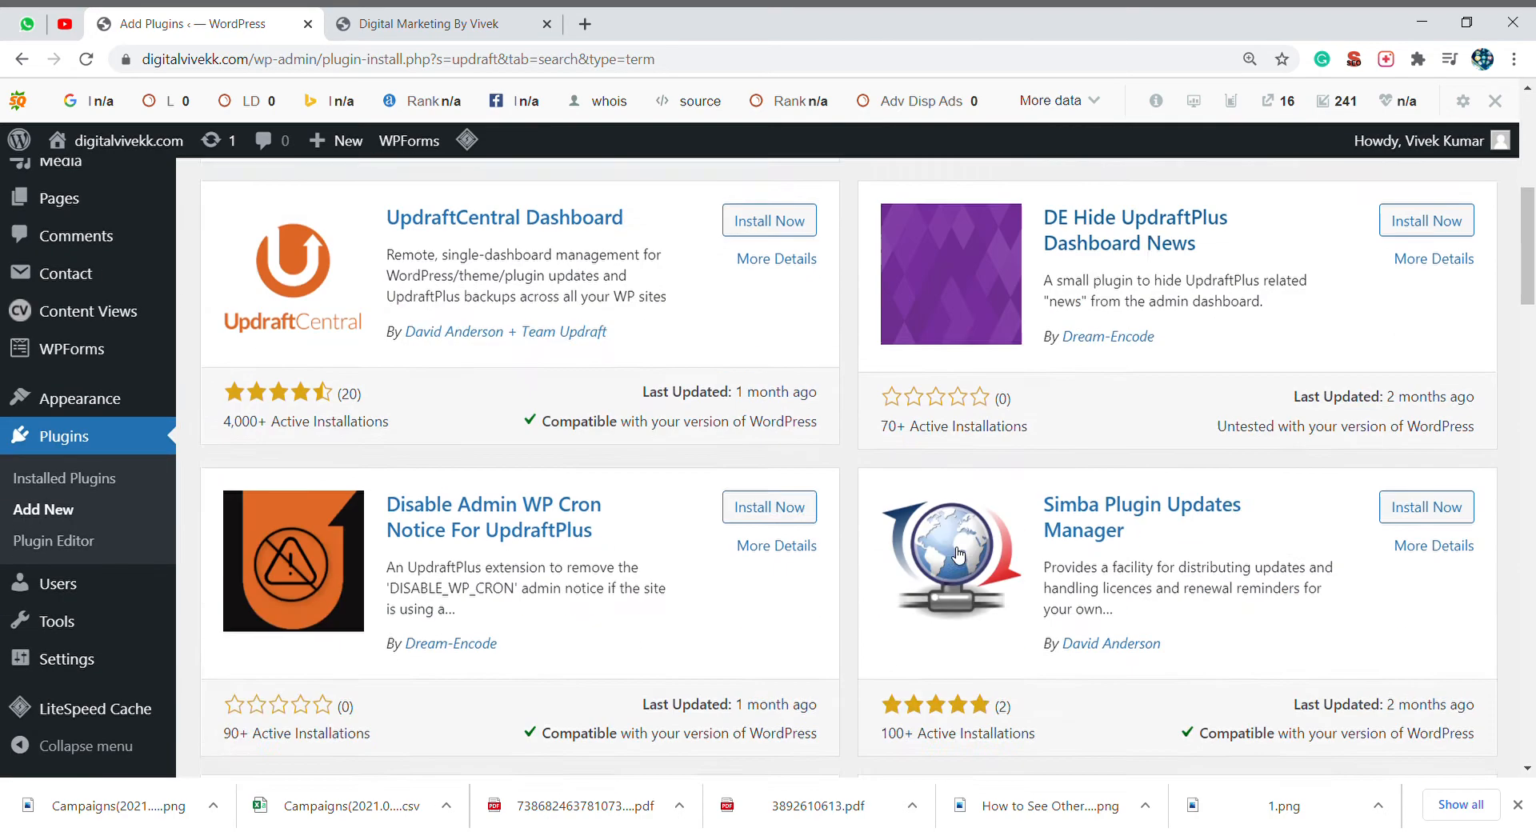
{"action": "scroll", "coordinate": [758, 418], "scroll_direction": "up", "scroll_amount": 4}
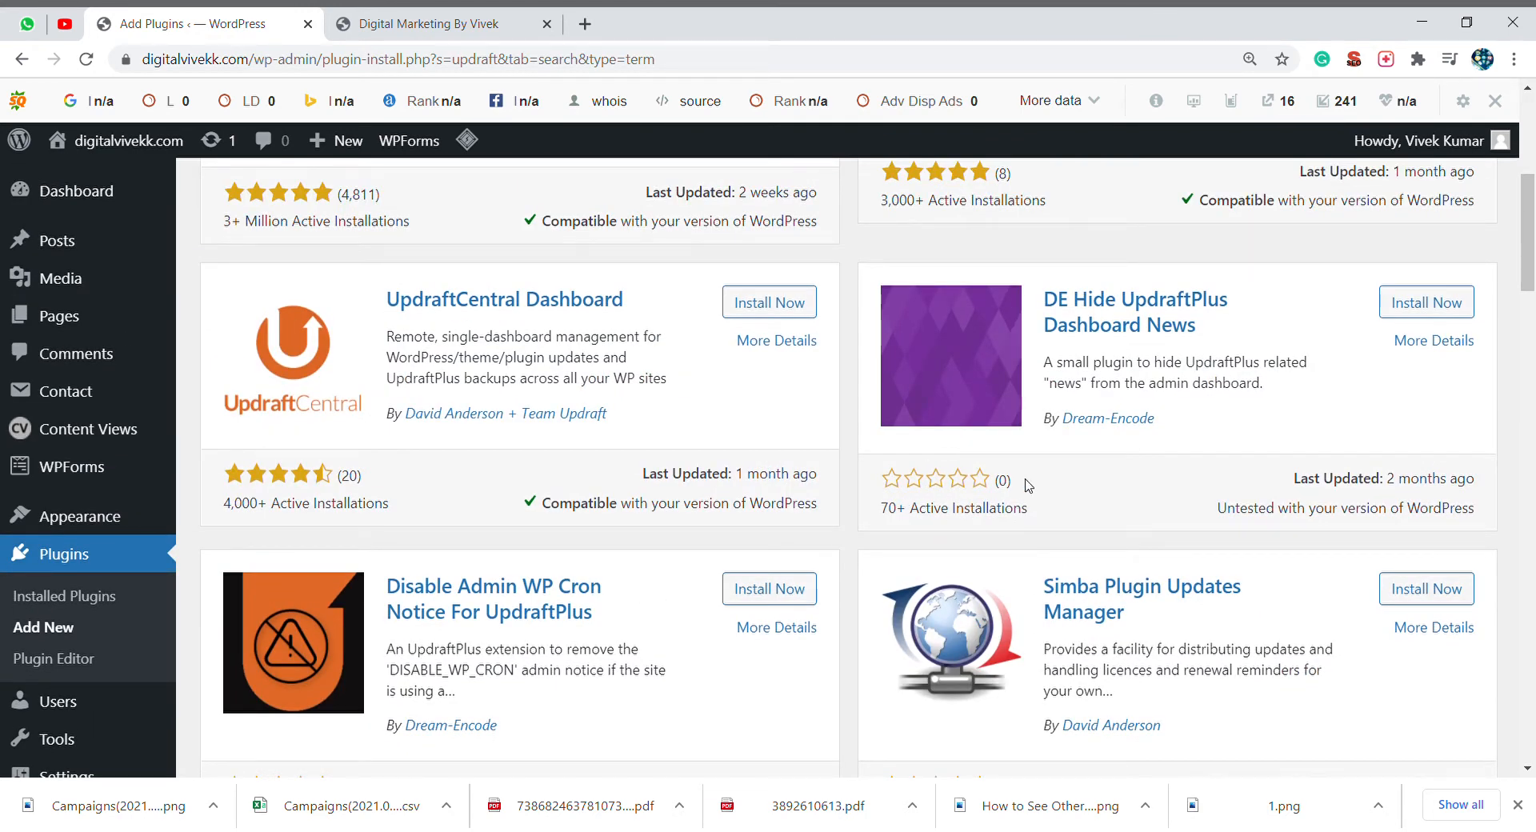
{"action": "scroll", "coordinate": [1027, 486], "scroll_direction": "up", "scroll_amount": 3}
{"action": "scroll", "coordinate": [1028, 485], "scroll_direction": "up", "scroll_amount": 3}
{"action": "scroll", "coordinate": [309, 638], "scroll_direction": "down", "scroll_amount": 1}
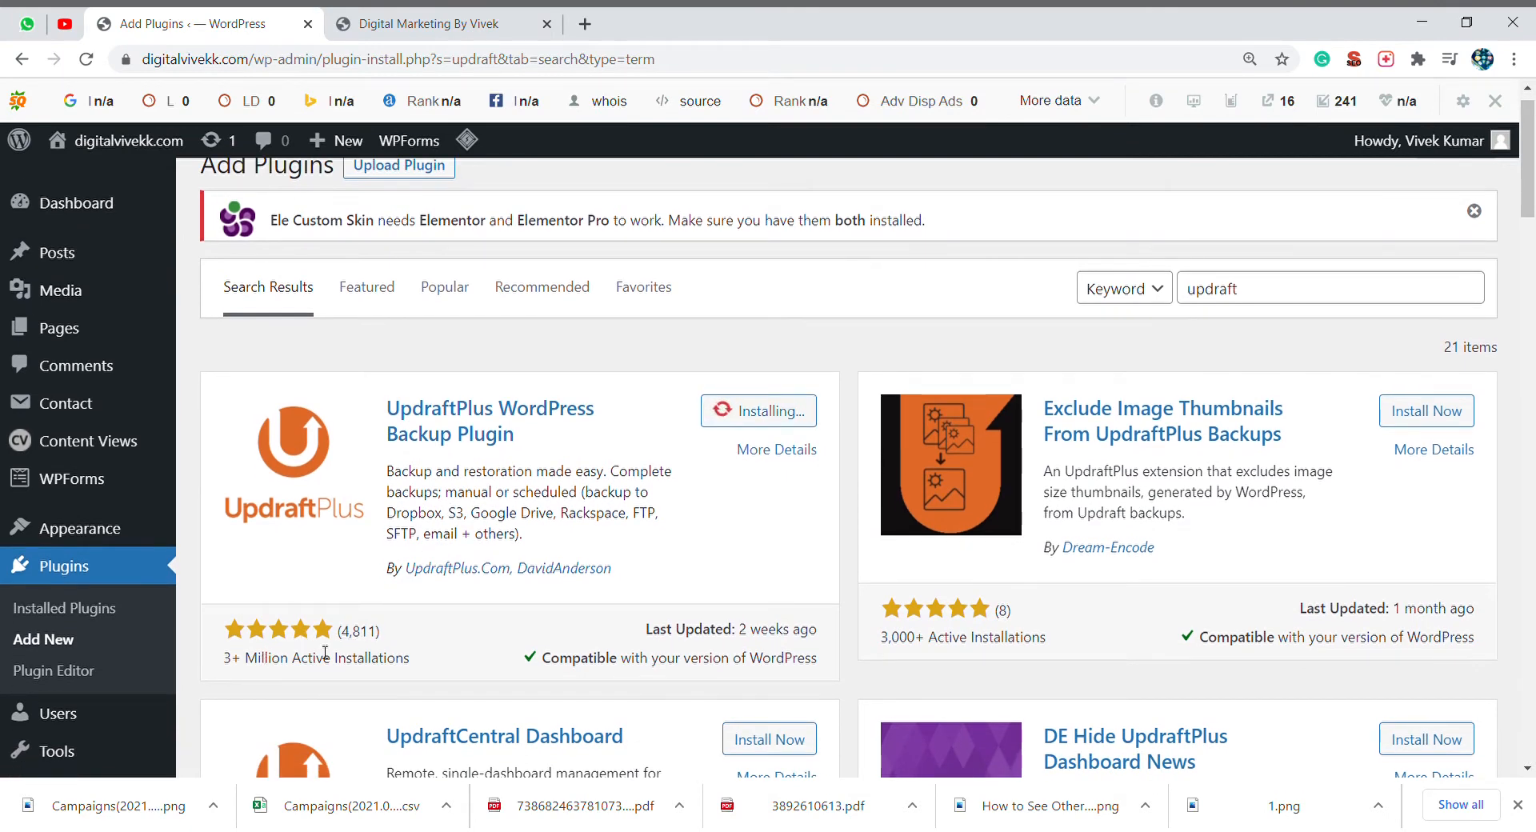
{"action": "left_click_drag", "start_coordinate": [258, 657], "coordinate": [416, 656]}
{"action": "left_click", "coordinate": [417, 656]}
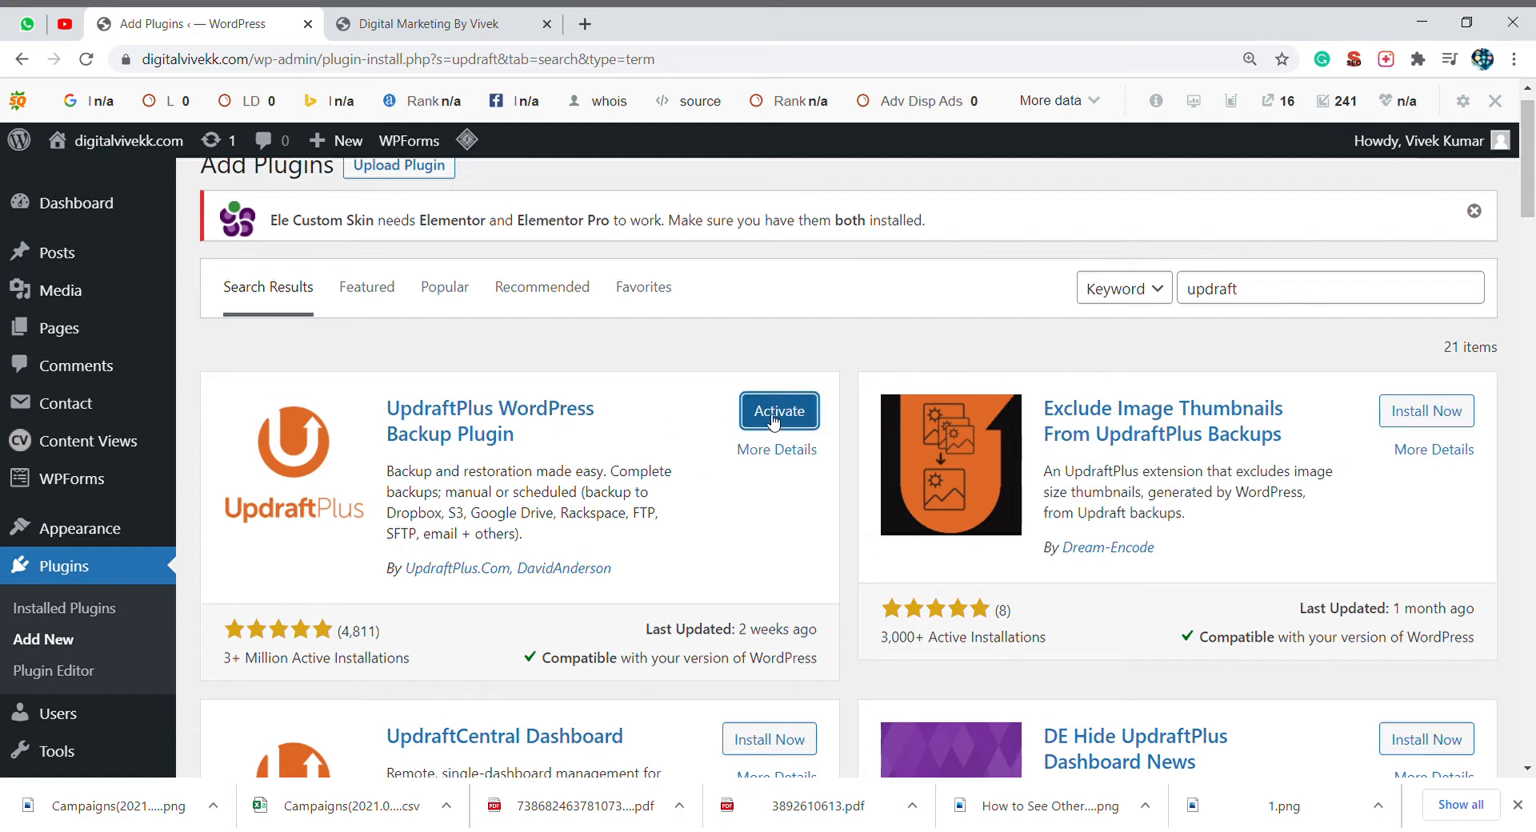
Activate the UpdraftPlus plugin and dismiss its welcome message.
{"action": "left_click", "coordinate": [774, 421]}
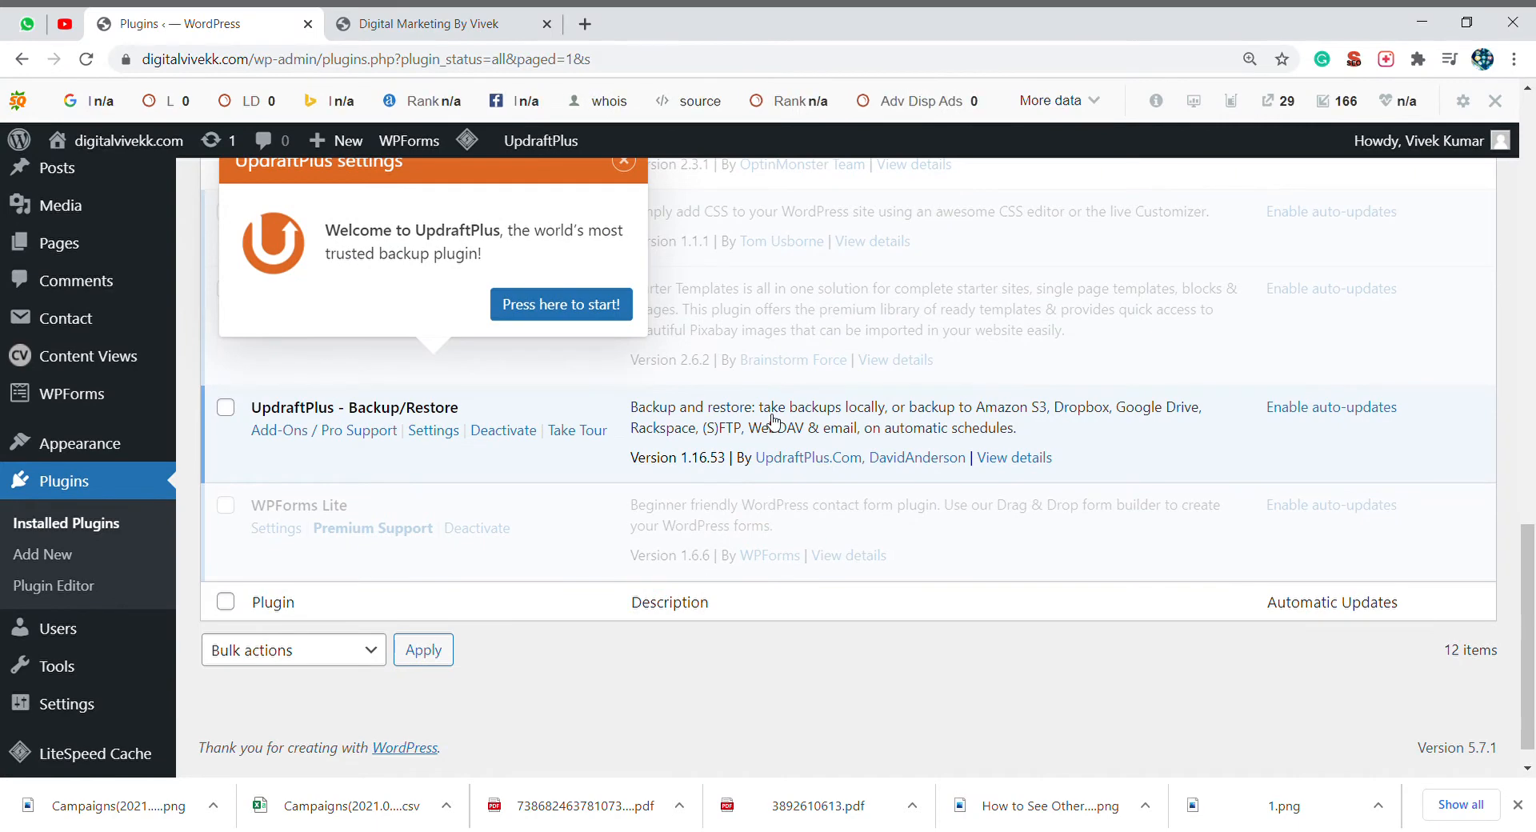
{"action": "scroll", "coordinate": [774, 420], "scroll_direction": "up", "scroll_amount": 2}
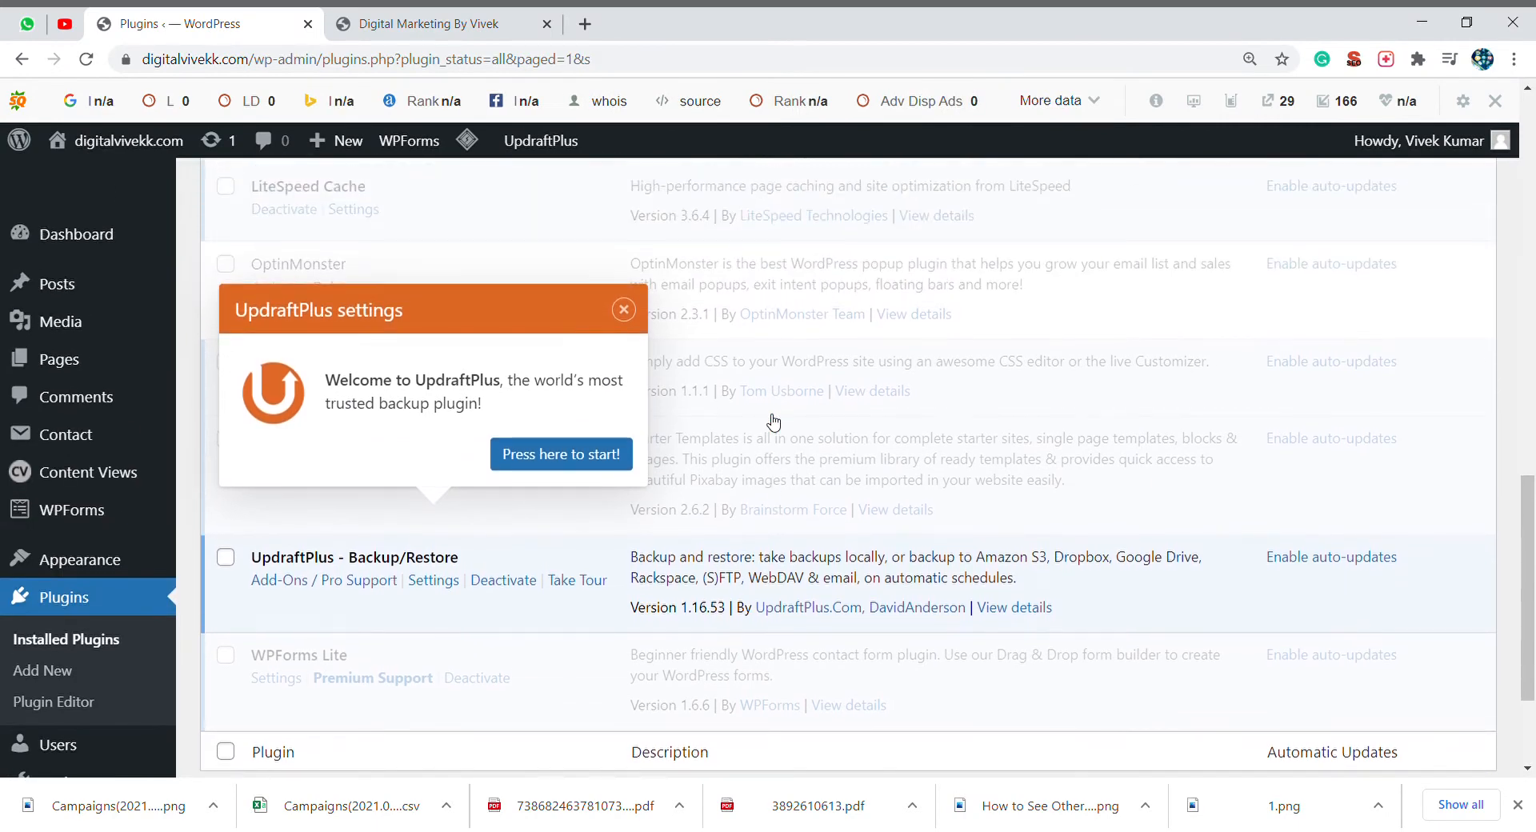
{"action": "left_click", "coordinate": [624, 312]}
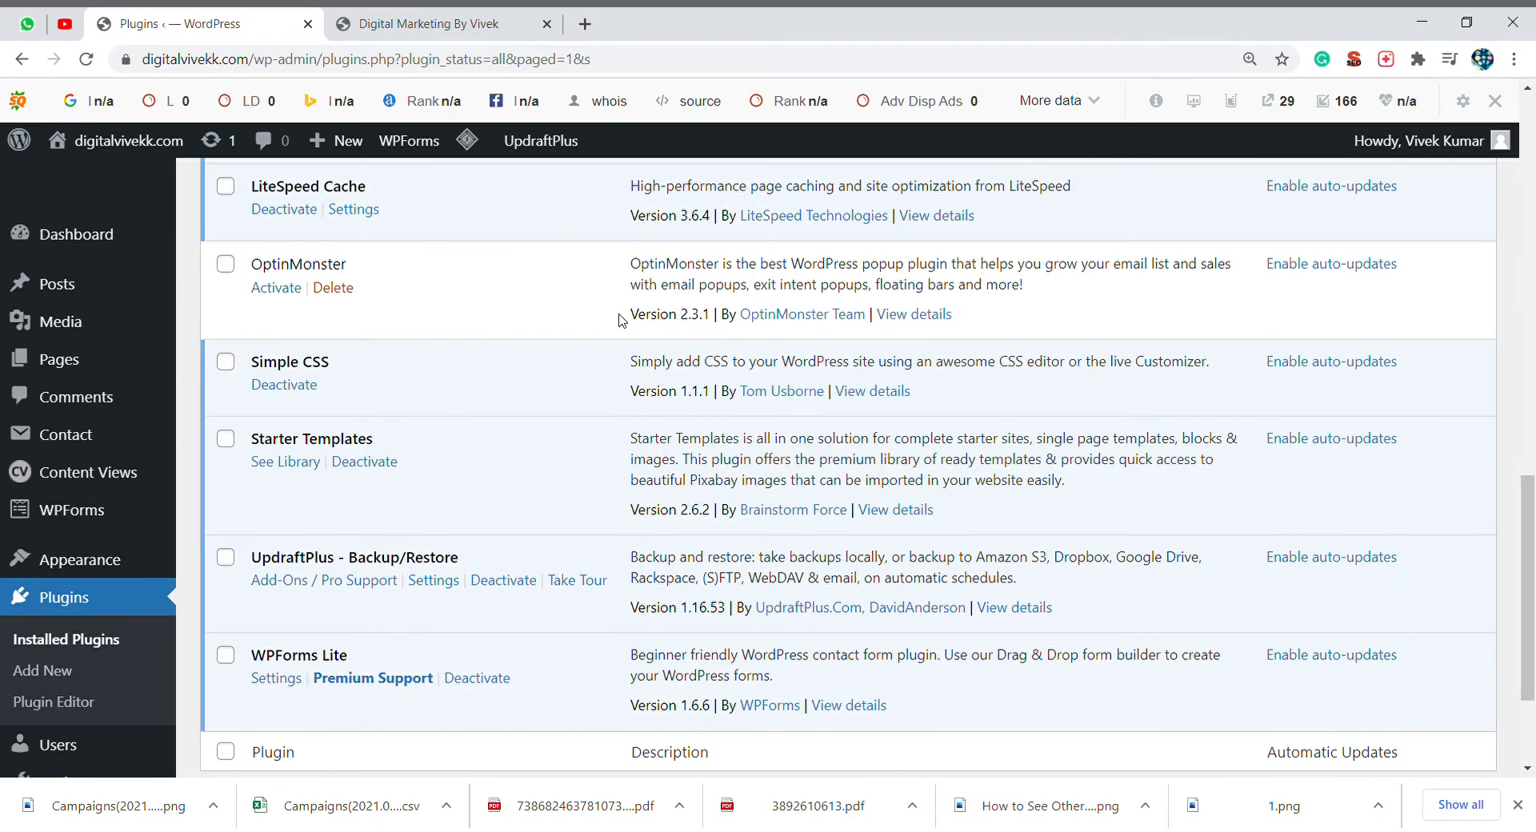
Find UpdraftPlus - Backup/Restore among the installed plugins and open its settings.
{"action": "scroll", "coordinate": [618, 317], "scroll_direction": "up", "scroll_amount": 8}
{"action": "scroll", "coordinate": [618, 320], "scroll_direction": "down", "scroll_amount": 9}
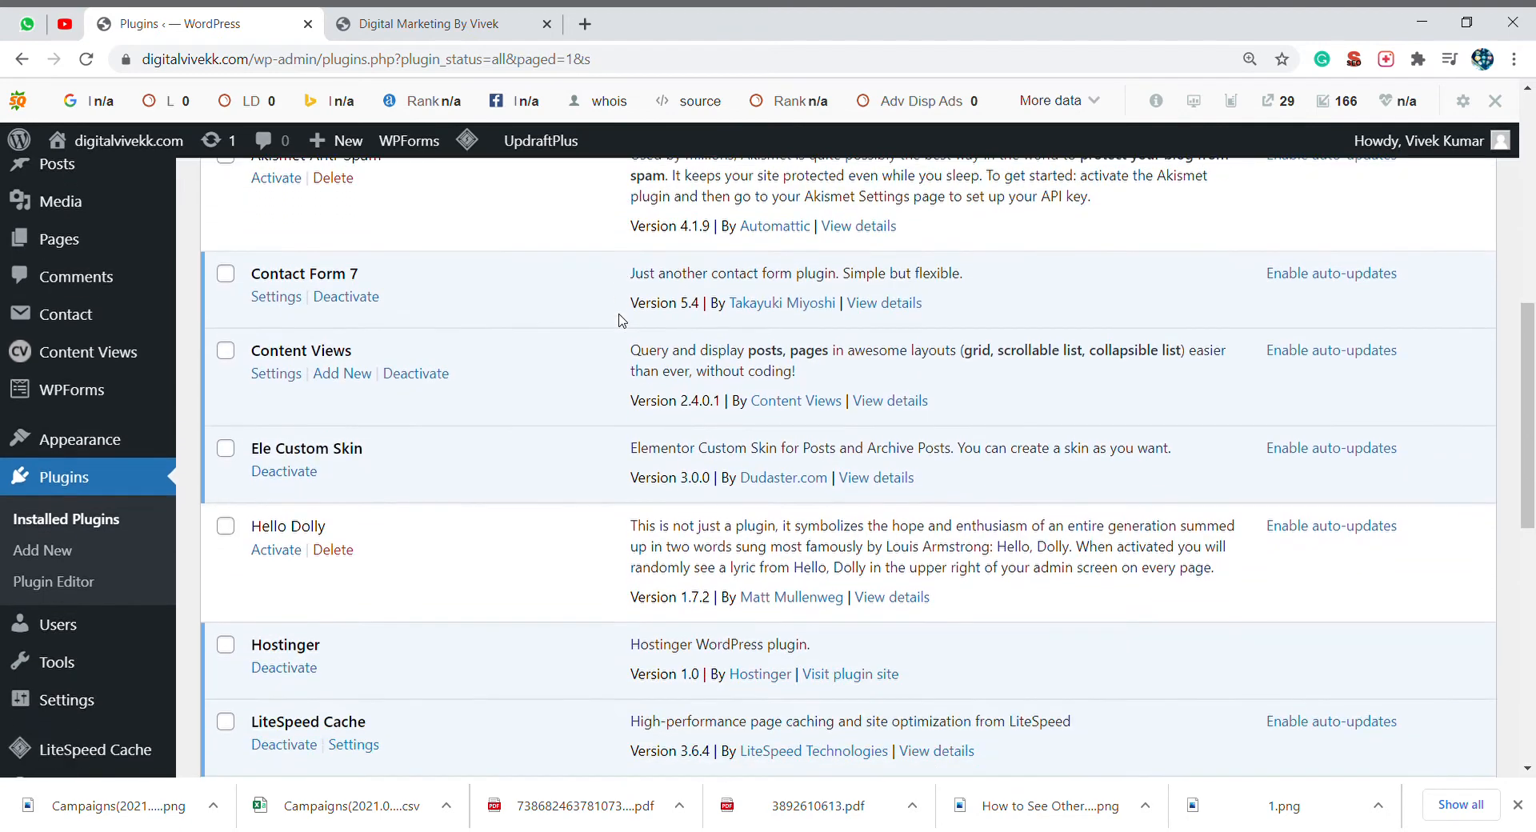
{"action": "scroll", "coordinate": [619, 320], "scroll_direction": "down", "scroll_amount": 2}
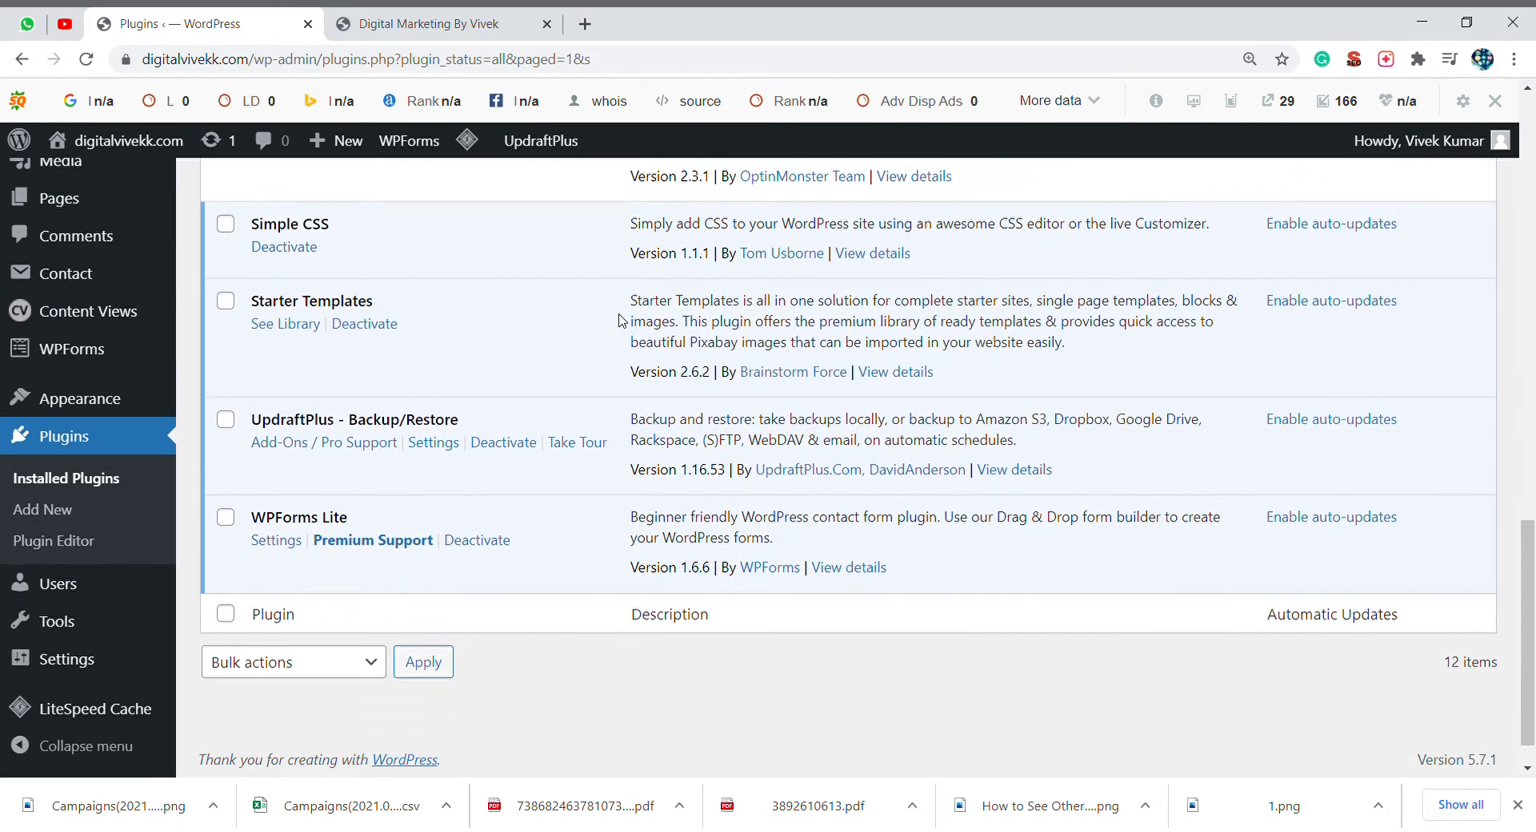
{"action": "left_click", "coordinate": [444, 445]}
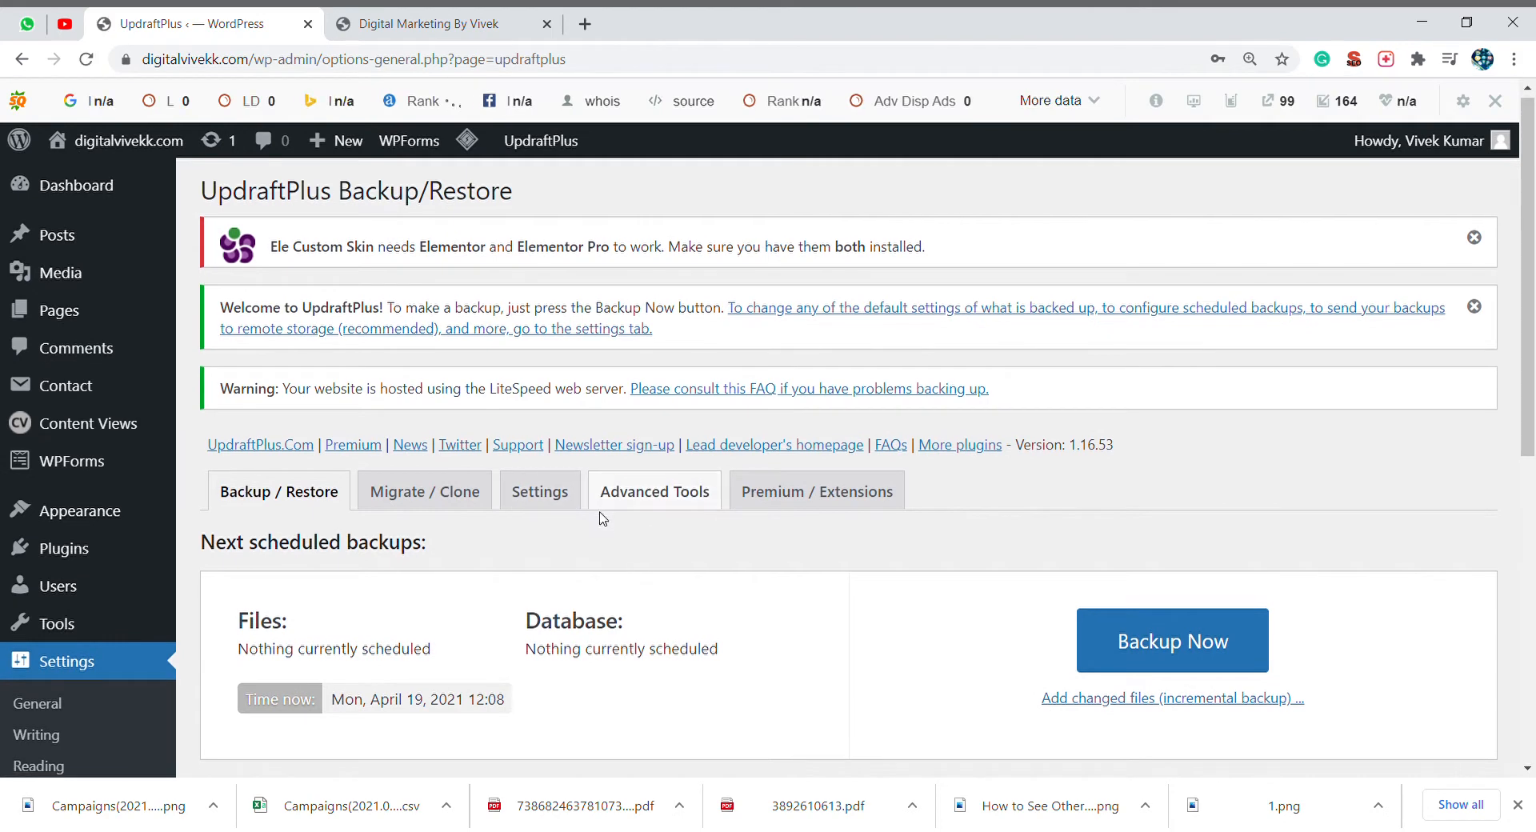
Start a new backup that includes the database and files and may only be deleted manually.
{"action": "scroll", "coordinate": [602, 512], "scroll_direction": "down", "scroll_amount": 1}
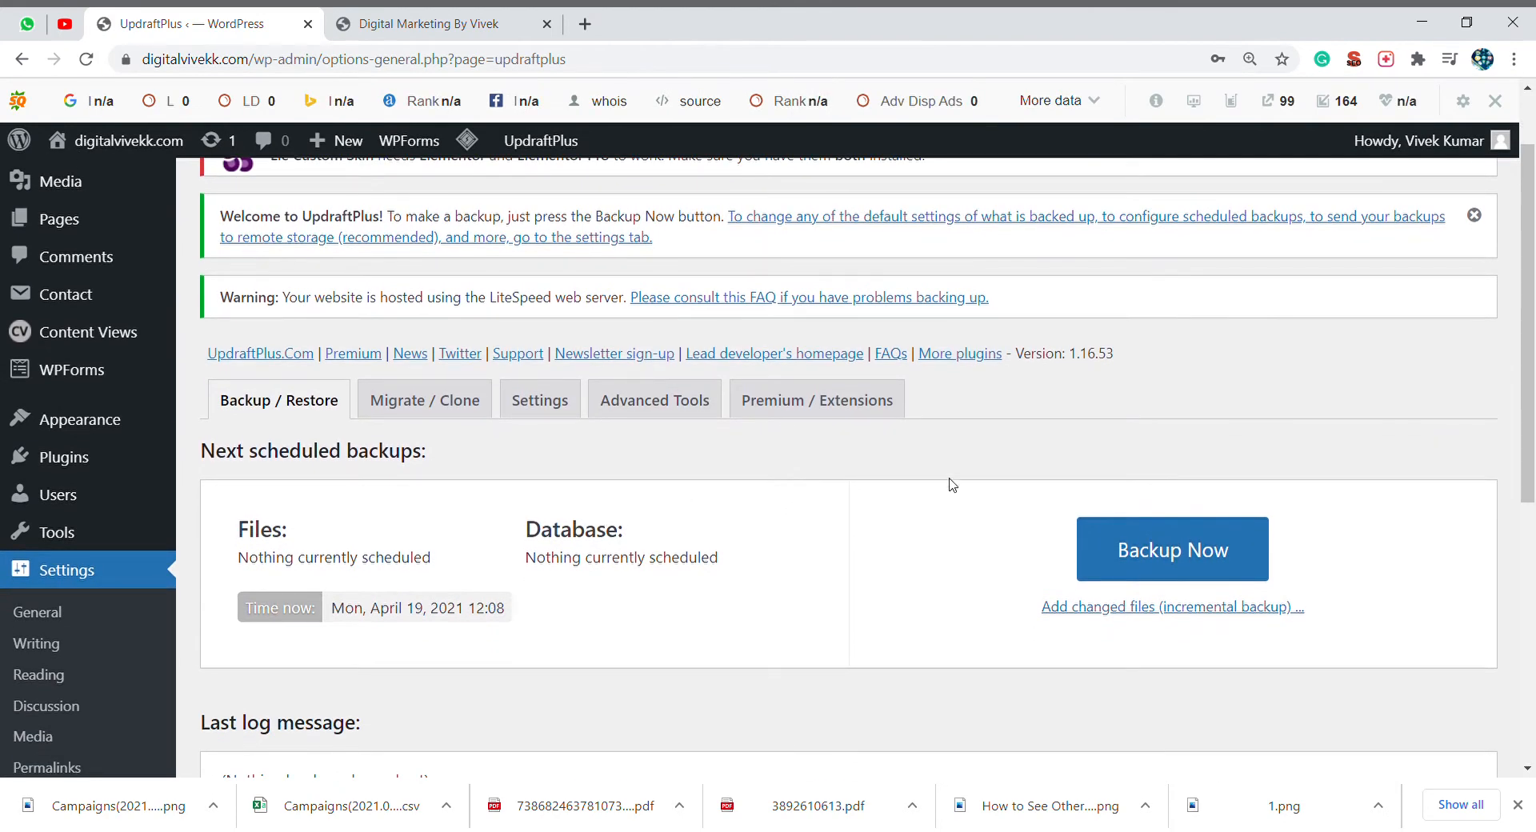
{"action": "left_click", "coordinate": [1122, 550]}
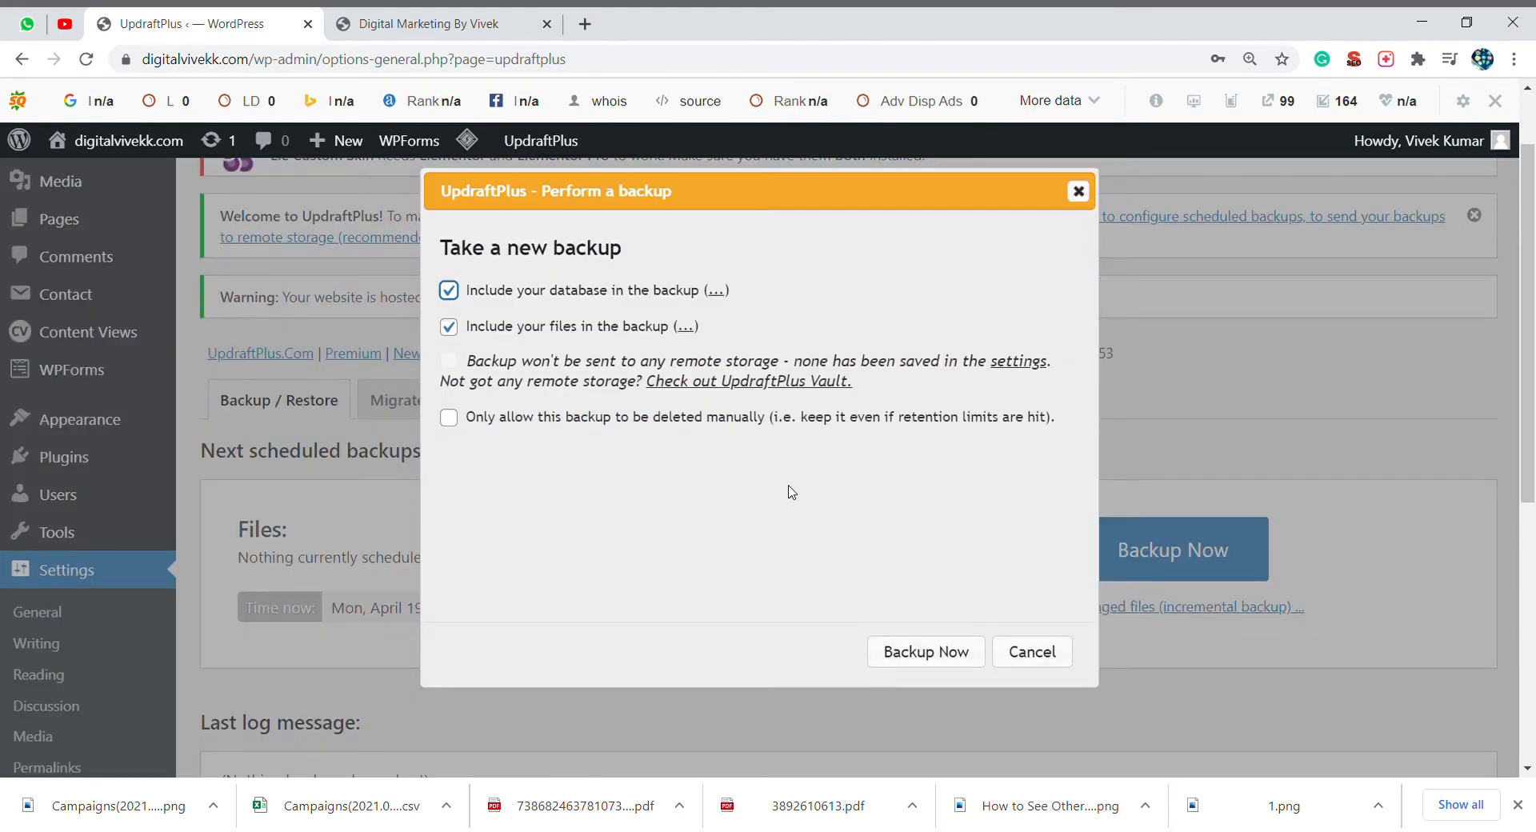
{"action": "left_click", "coordinate": [451, 417]}
{"action": "left_click", "coordinate": [941, 655]}
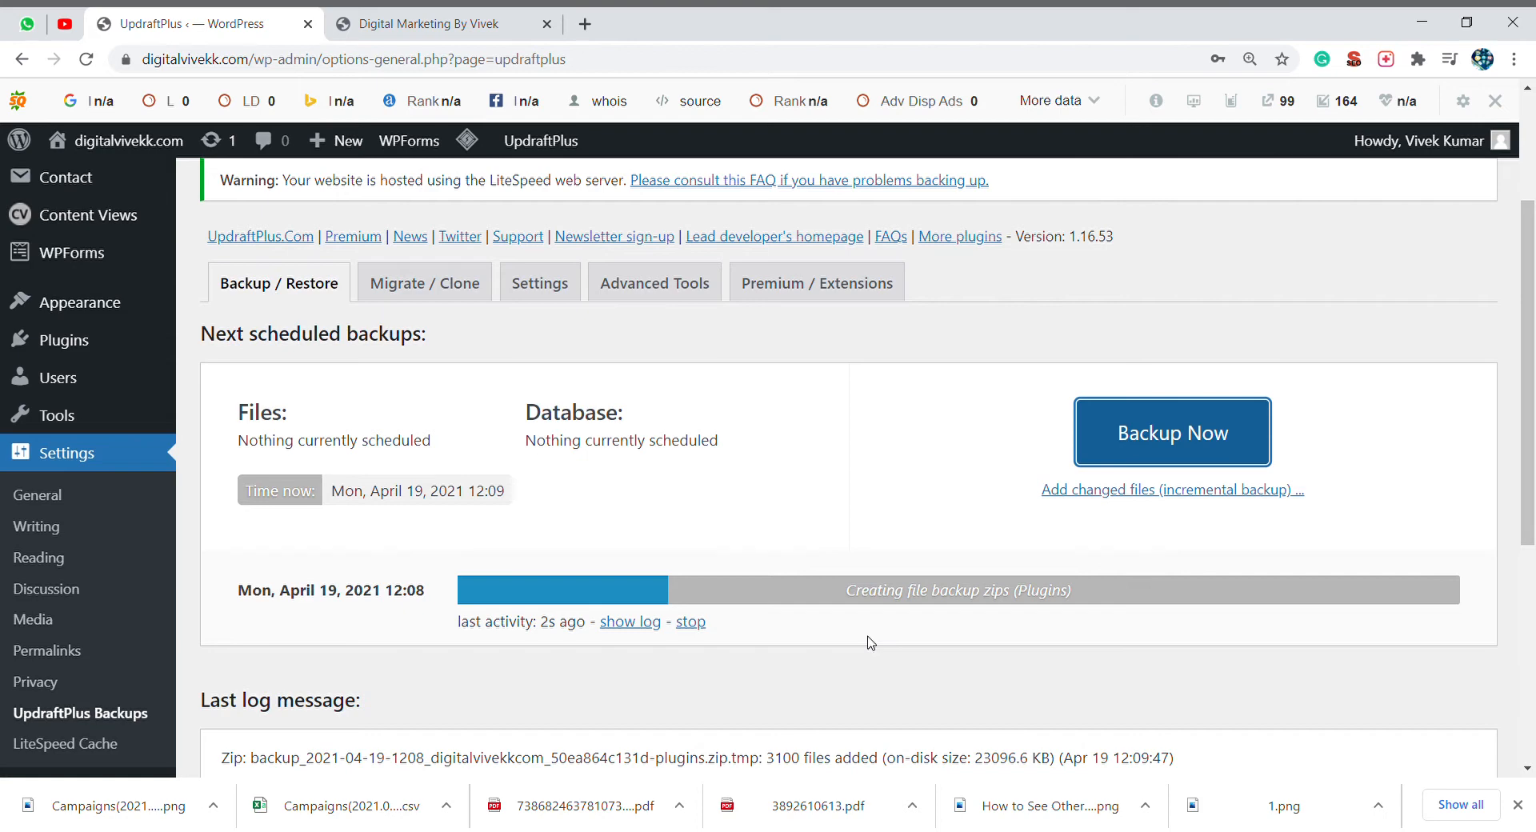
Examine the running backup's progress, the existing backups section, and the backup schedule and remote storage settings.
{"action": "scroll", "coordinate": [871, 643], "scroll_direction": "down", "scroll_amount": 3}
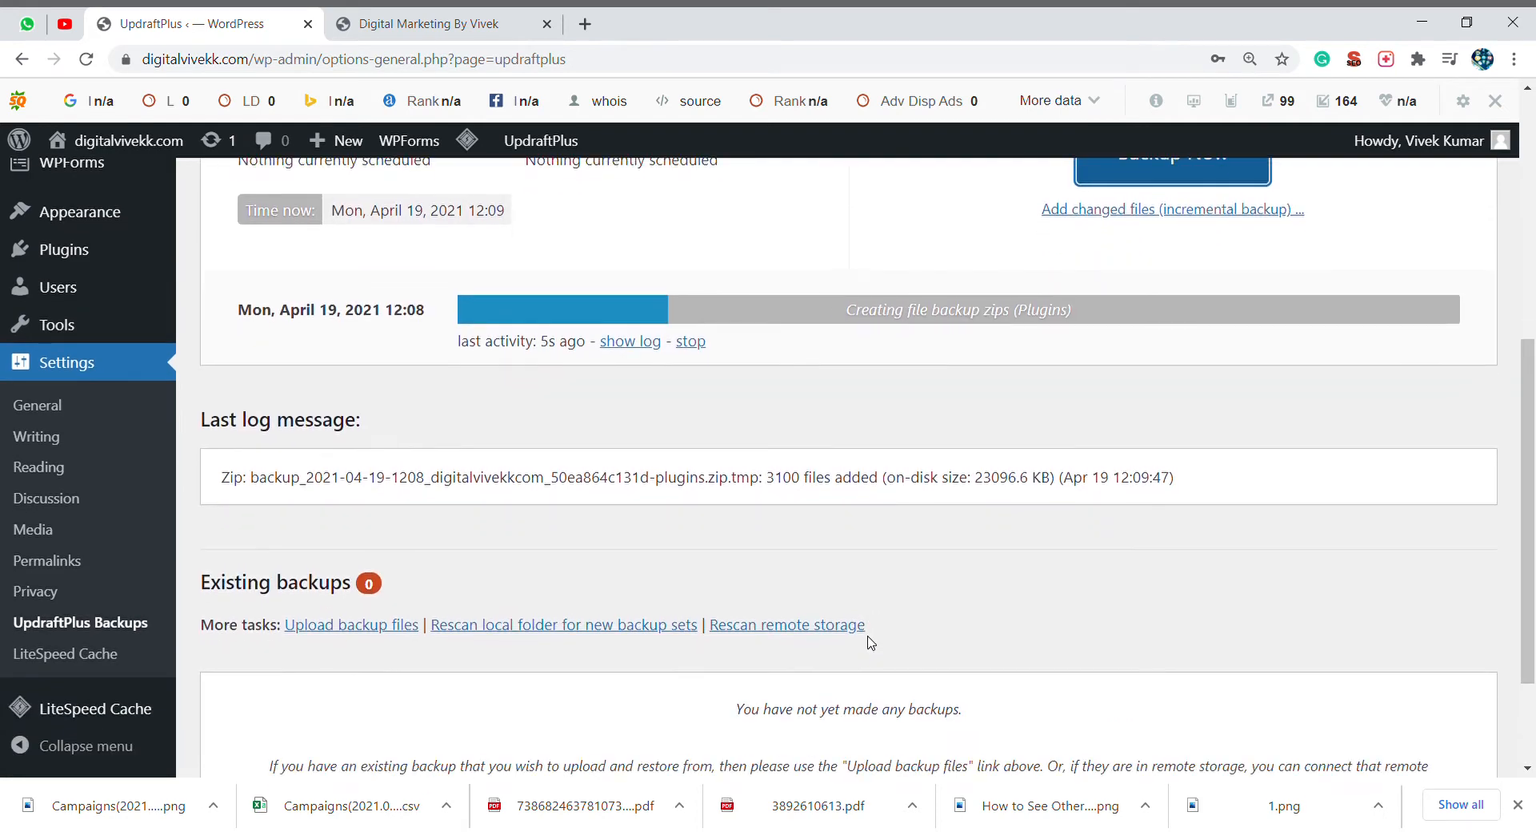
{"action": "scroll", "coordinate": [871, 642], "scroll_direction": "down", "scroll_amount": 2}
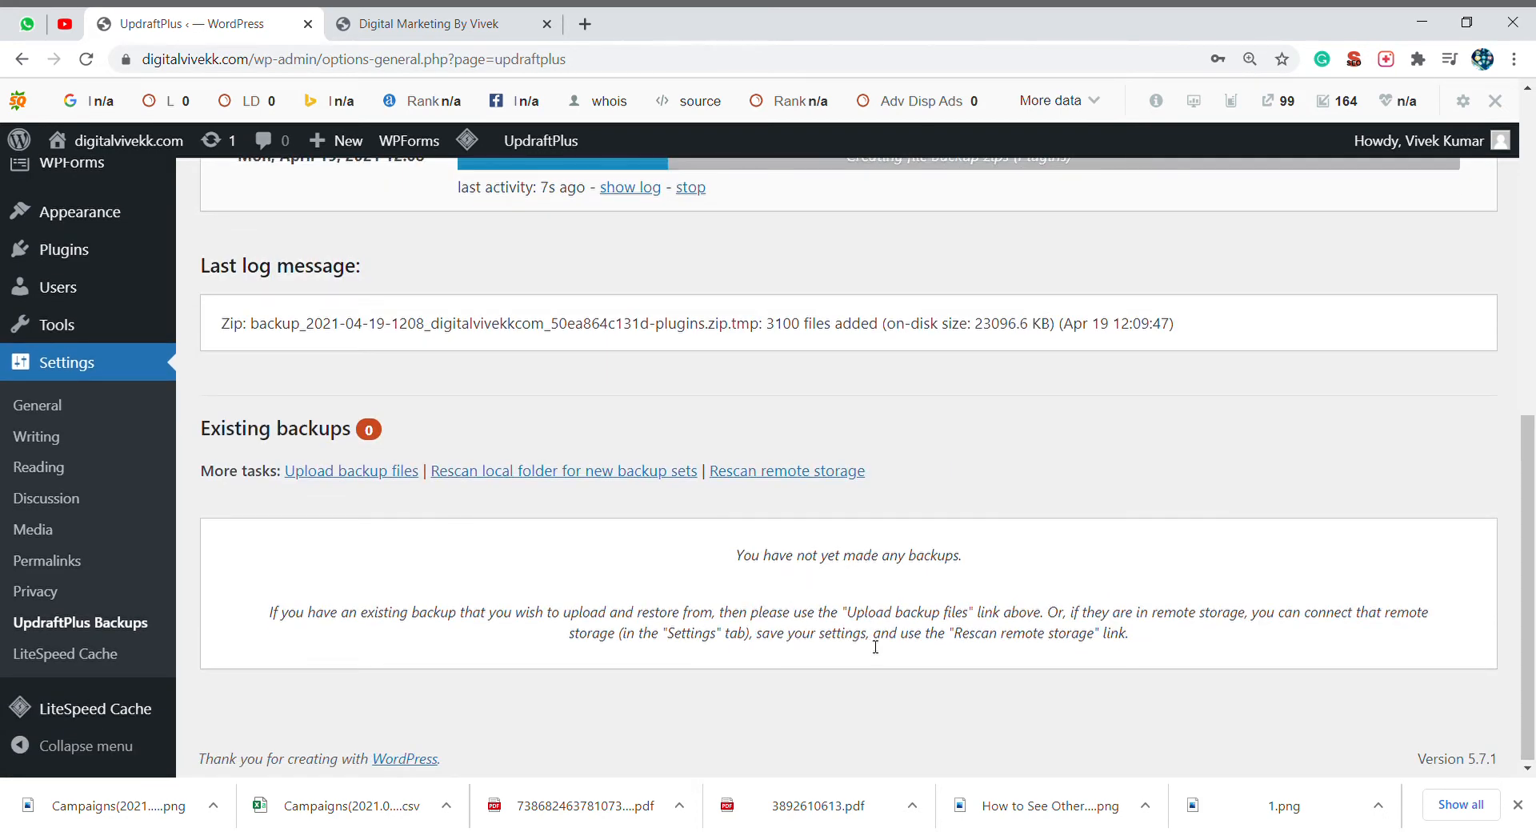
{"action": "scroll", "coordinate": [870, 644], "scroll_direction": "up", "scroll_amount": 3}
{"action": "scroll", "coordinate": [871, 645], "scroll_direction": "up", "scroll_amount": 2}
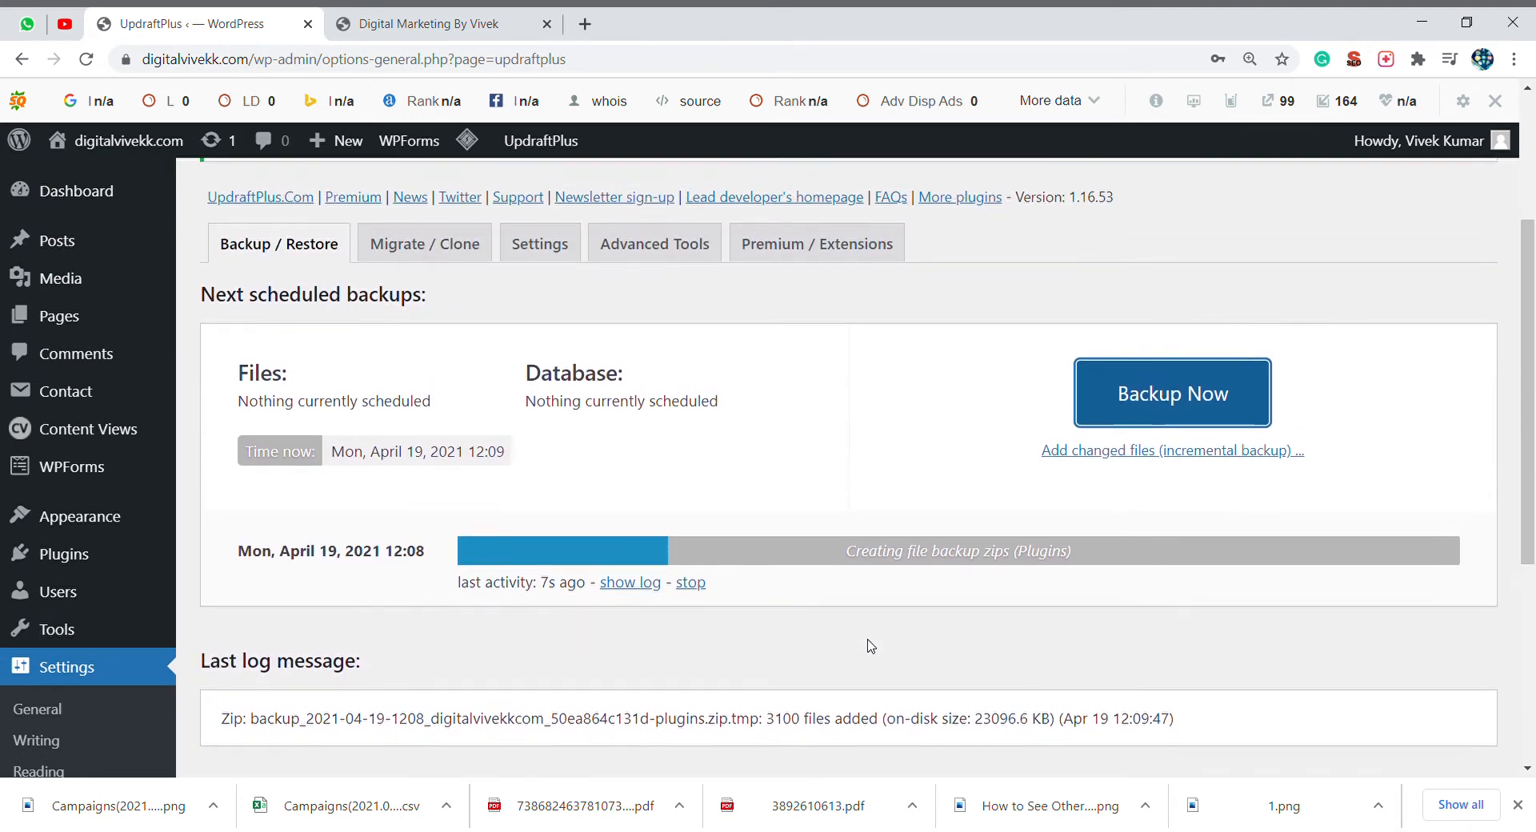
{"action": "scroll", "coordinate": [871, 645], "scroll_direction": "up", "scroll_amount": 1}
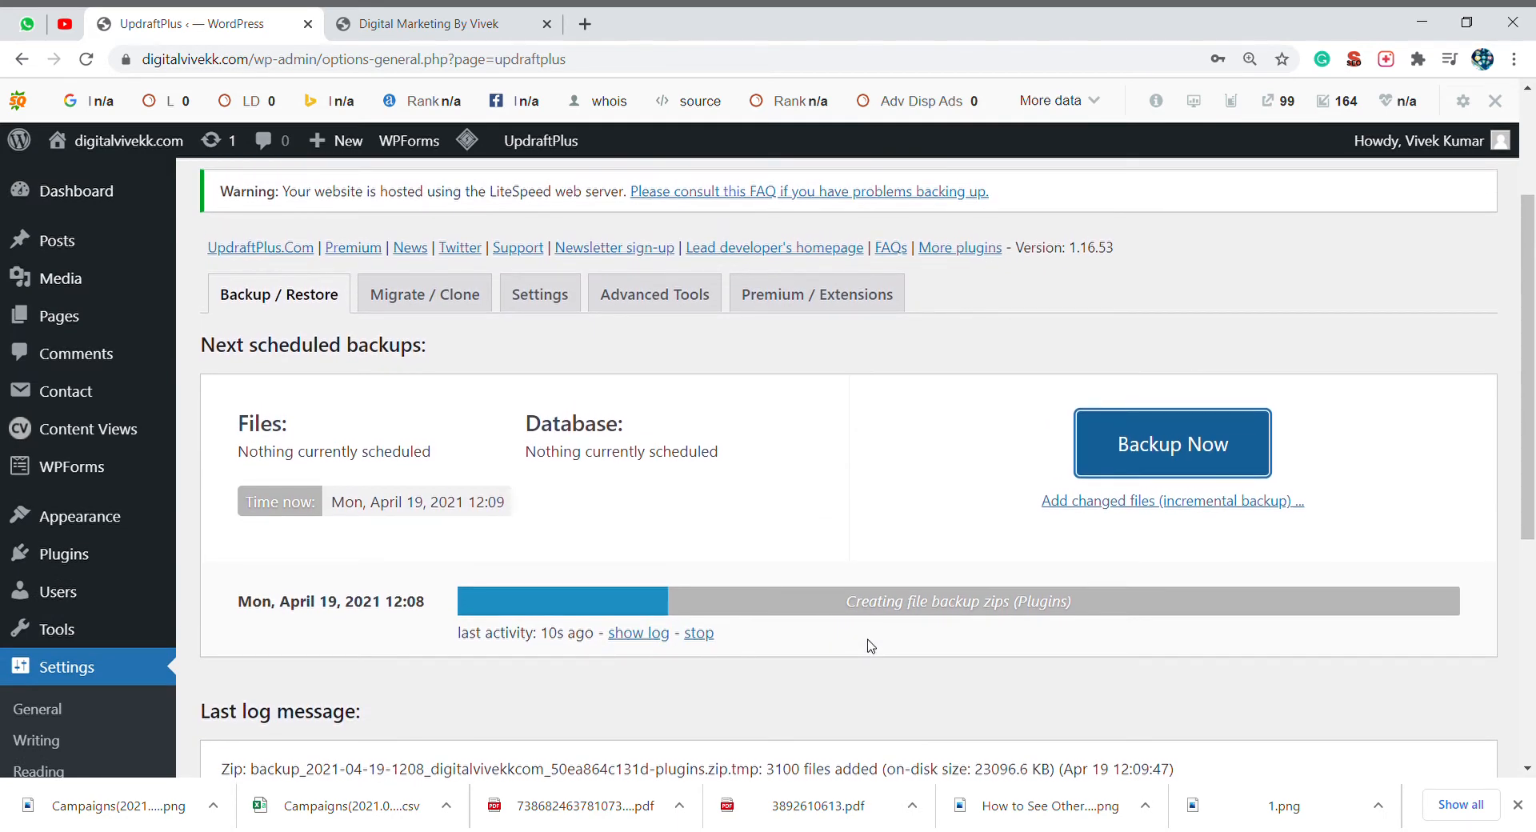
{"action": "left_click", "coordinate": [546, 301]}
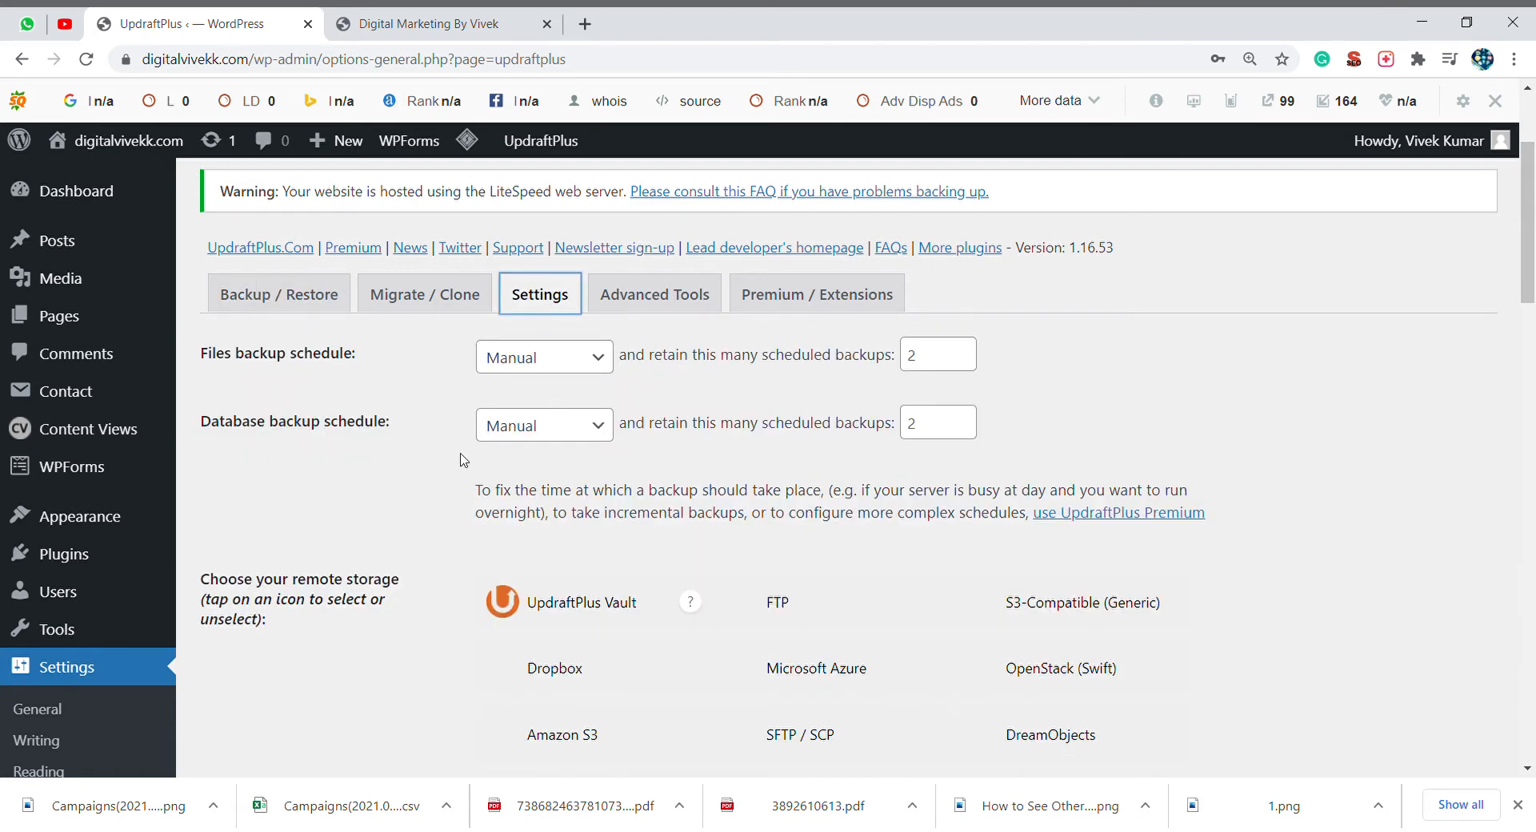
{"action": "left_click", "coordinate": [310, 301]}
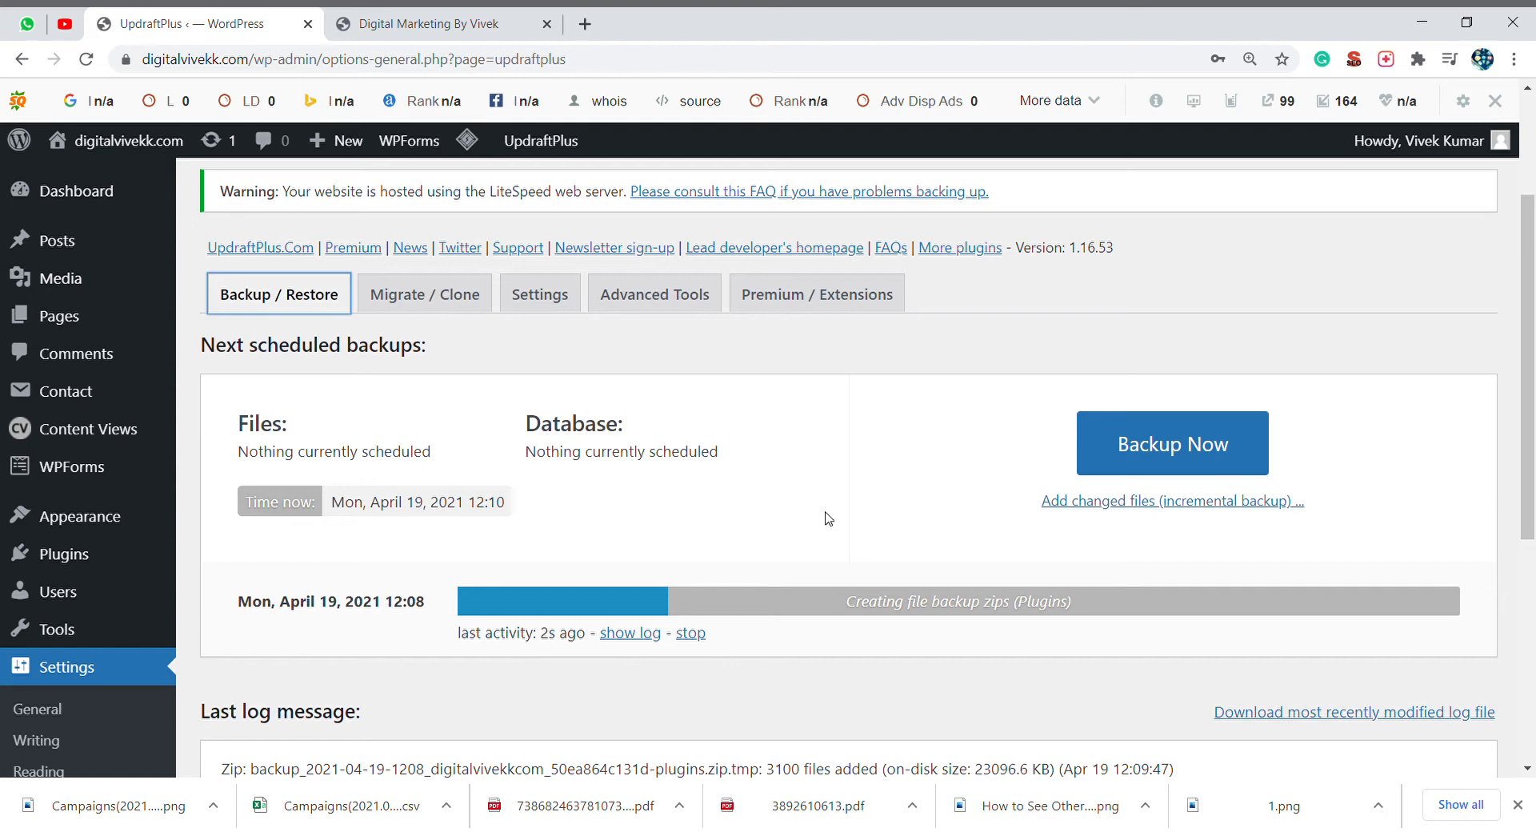
{"action": "scroll", "coordinate": [695, 520], "scroll_direction": "down", "scroll_amount": 2}
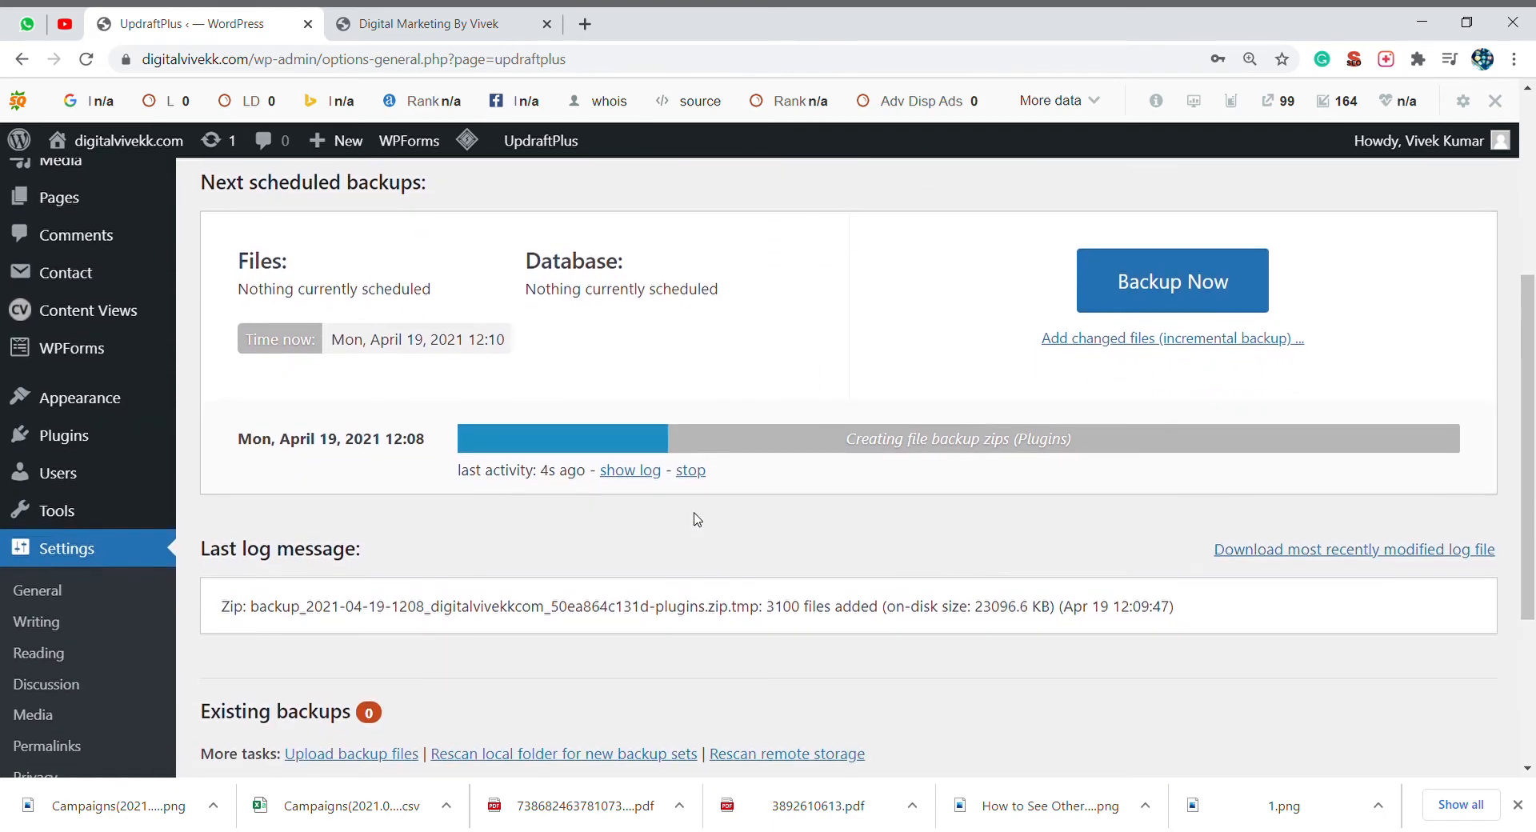
{"action": "scroll", "coordinate": [696, 520], "scroll_direction": "up", "scroll_amount": 1}
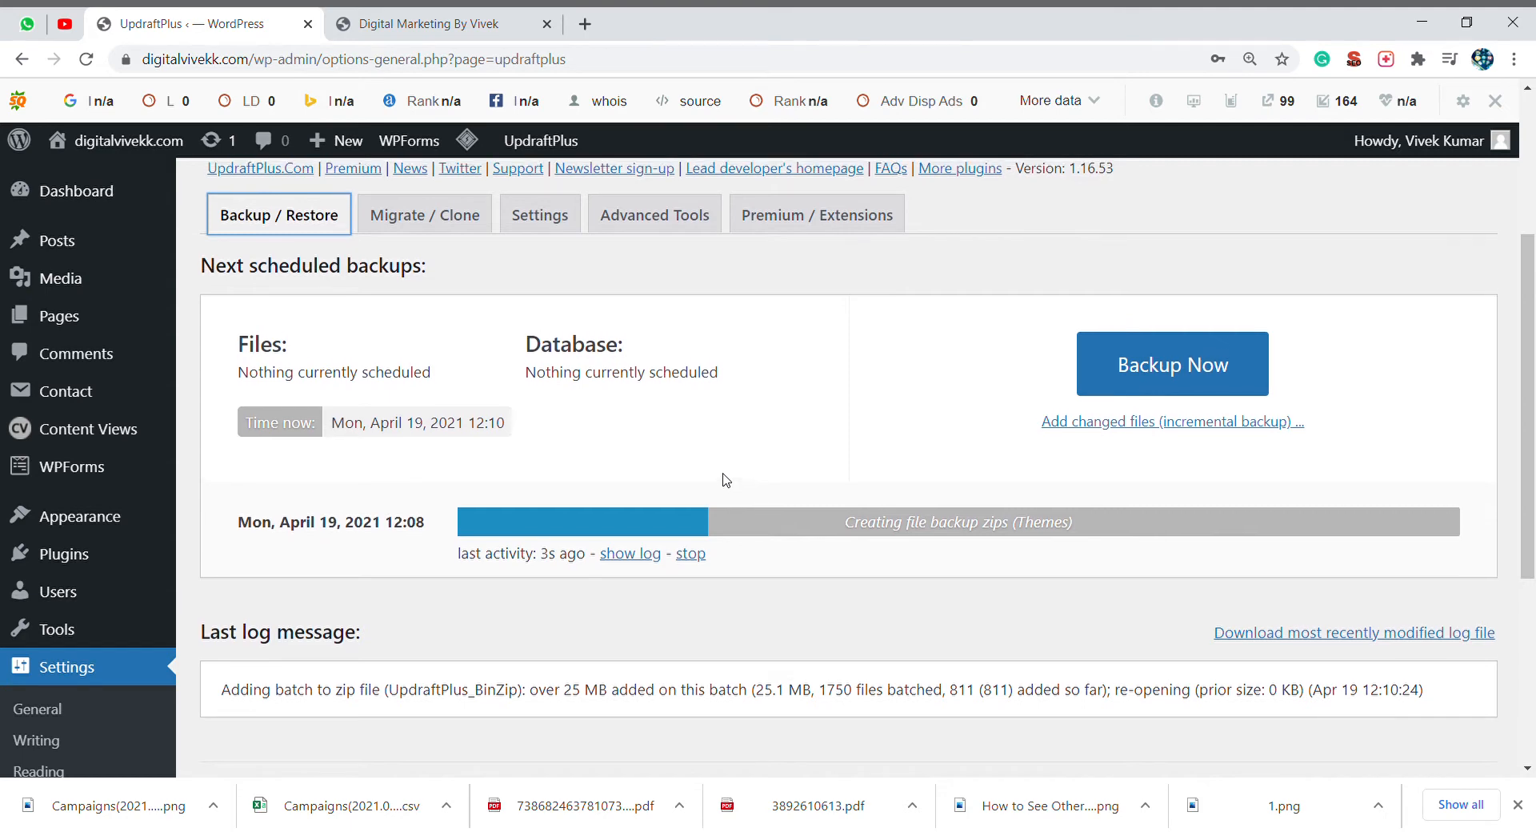
Check the running backup's progress bar and last log message on the UpdraftPlus page.
{"action": "scroll", "coordinate": [727, 480], "scroll_direction": "up", "scroll_amount": 1}
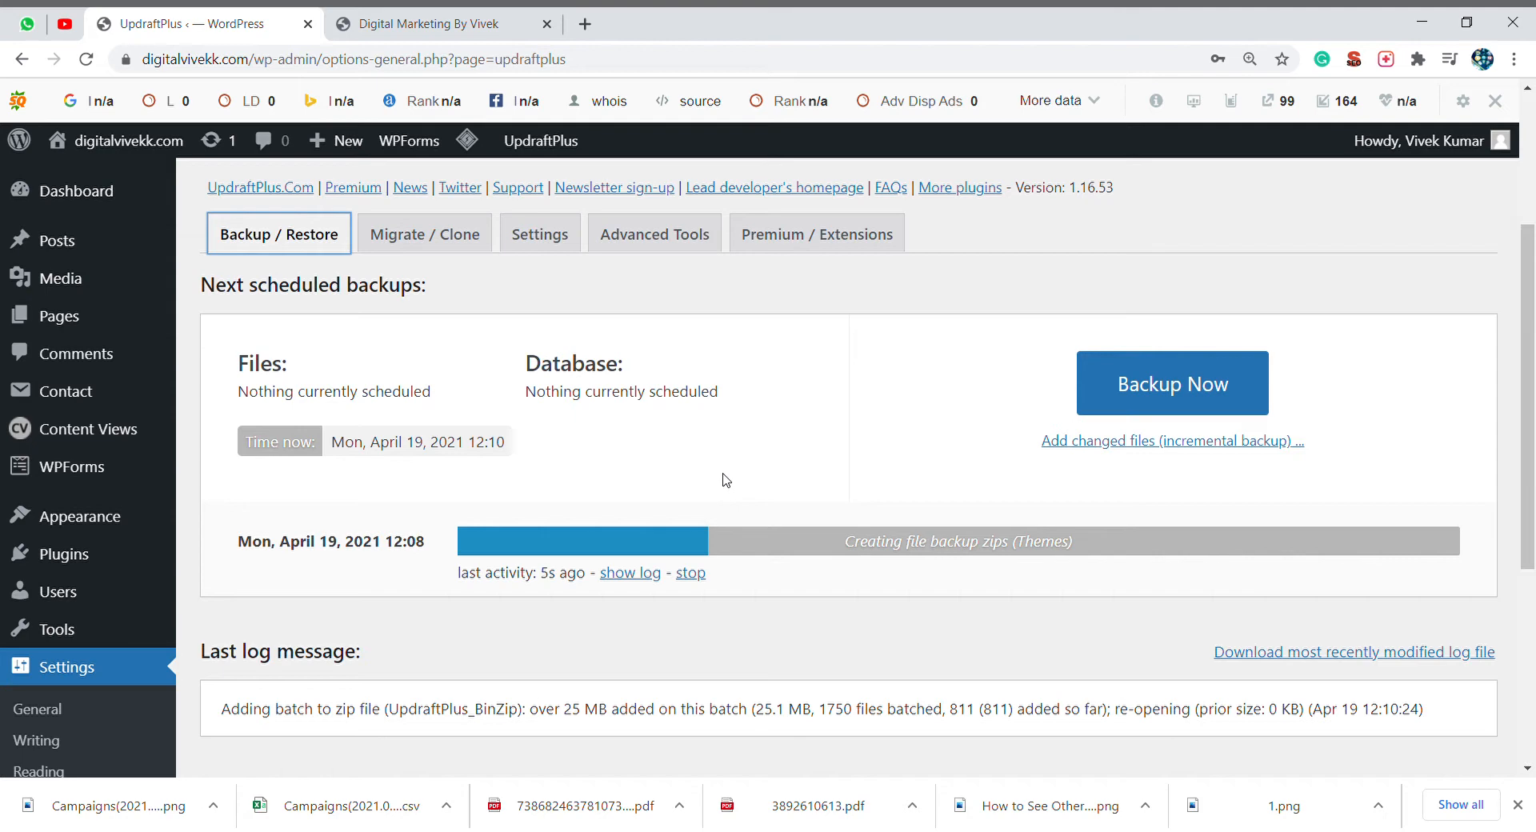
{"action": "scroll", "coordinate": [726, 480], "scroll_direction": "up", "scroll_amount": 1}
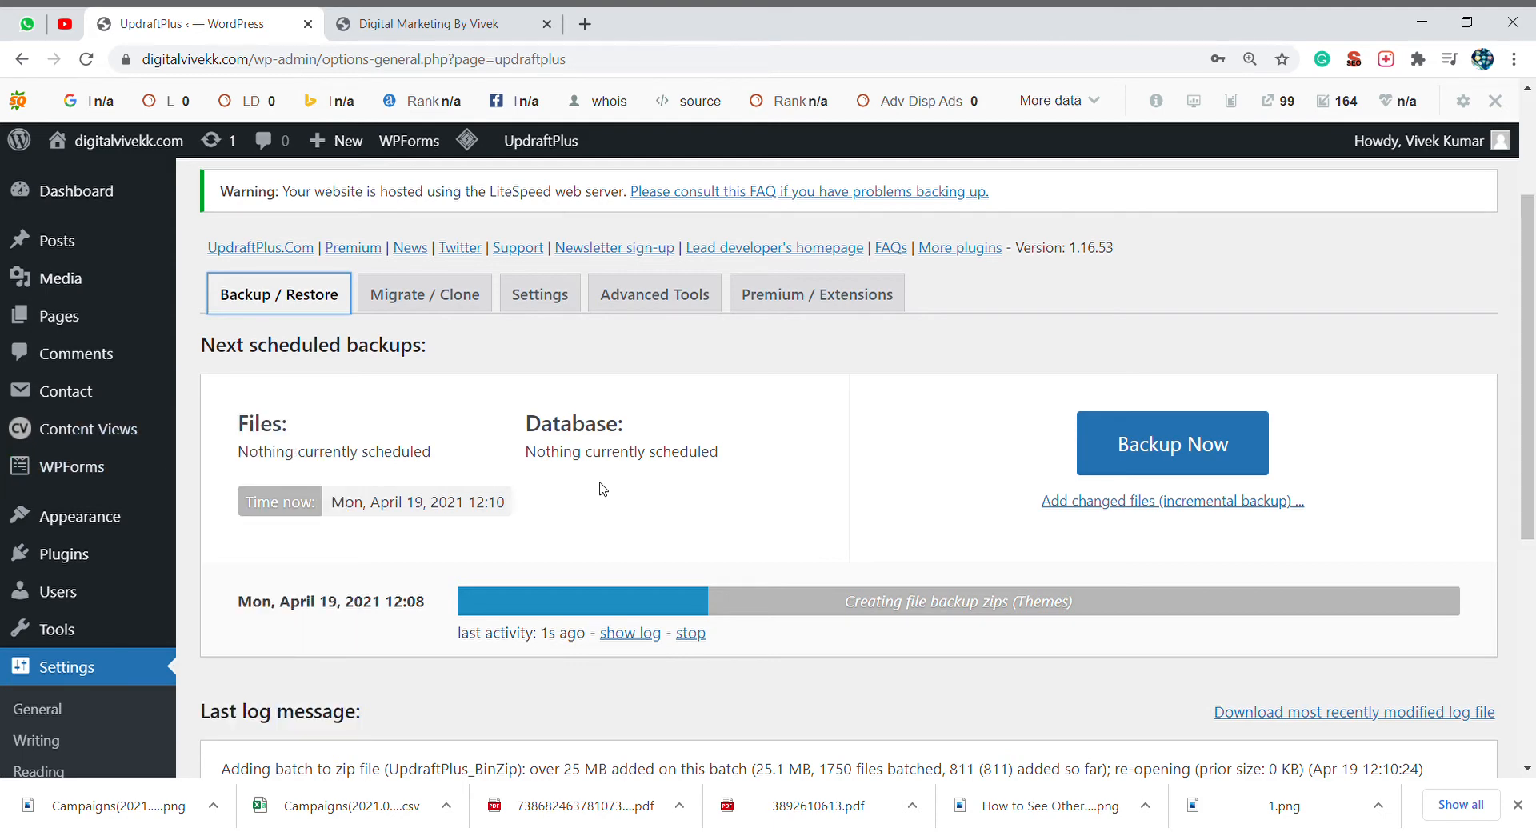
{"action": "scroll", "coordinate": [678, 494], "scroll_direction": "up", "scroll_amount": 3}
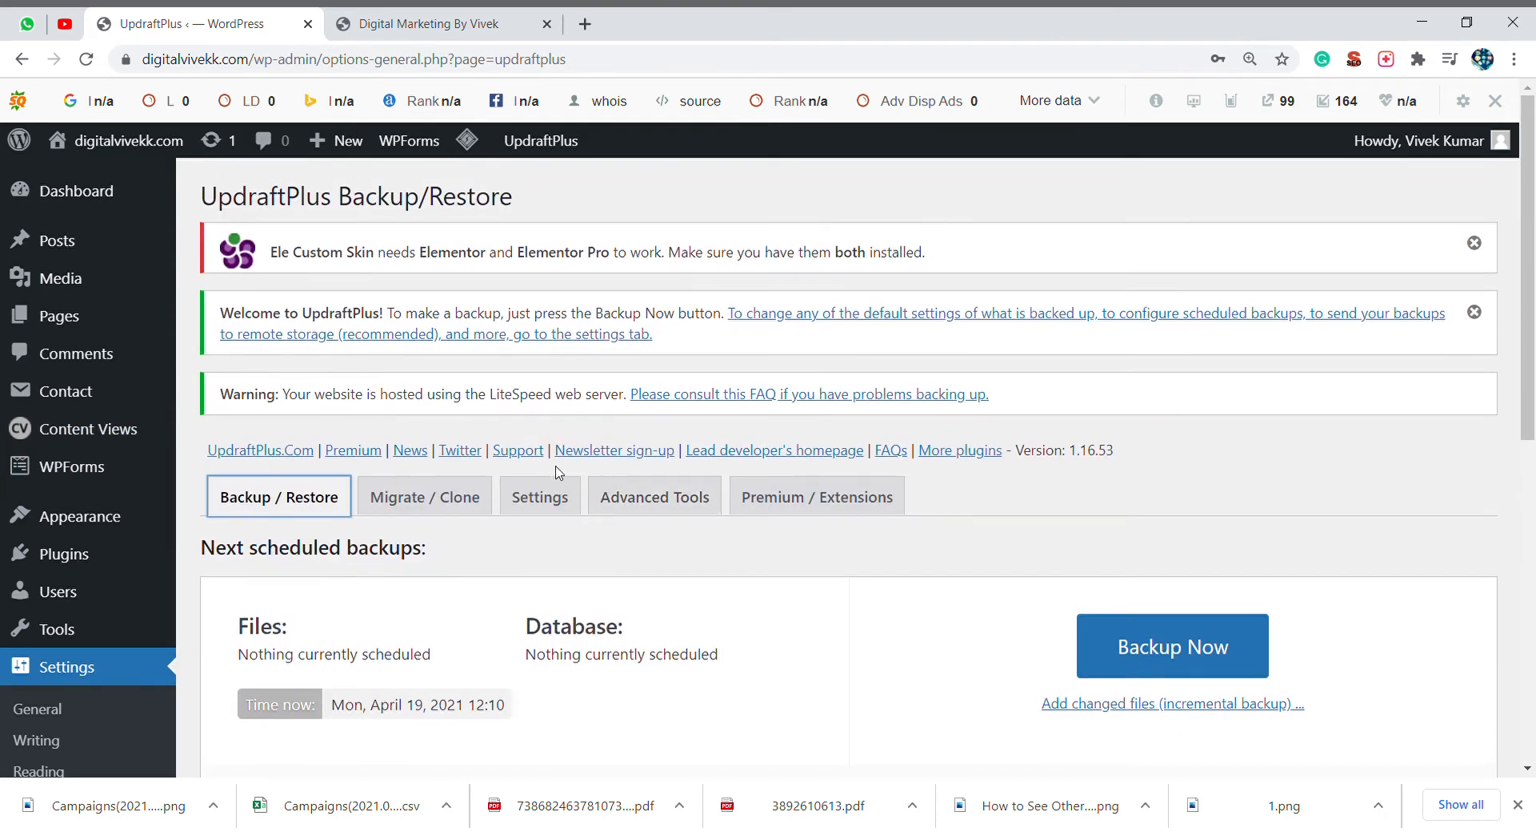
{"action": "scroll", "coordinate": [552, 504], "scroll_direction": "down", "scroll_amount": 3}
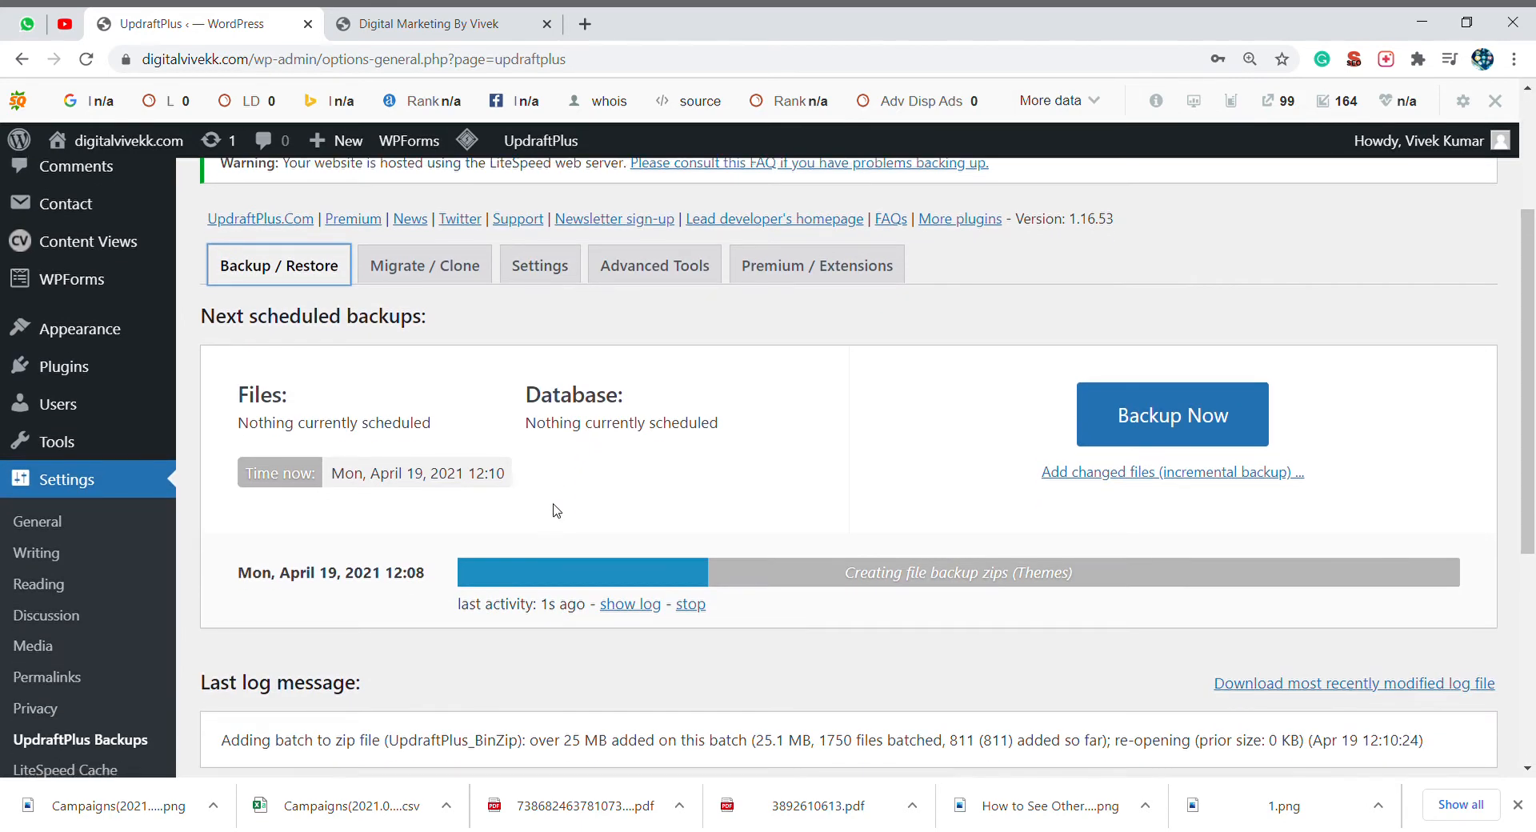
{"action": "scroll", "coordinate": [557, 510], "scroll_direction": "down", "scroll_amount": 3}
{"action": "scroll", "coordinate": [913, 472], "scroll_direction": "up", "scroll_amount": 3}
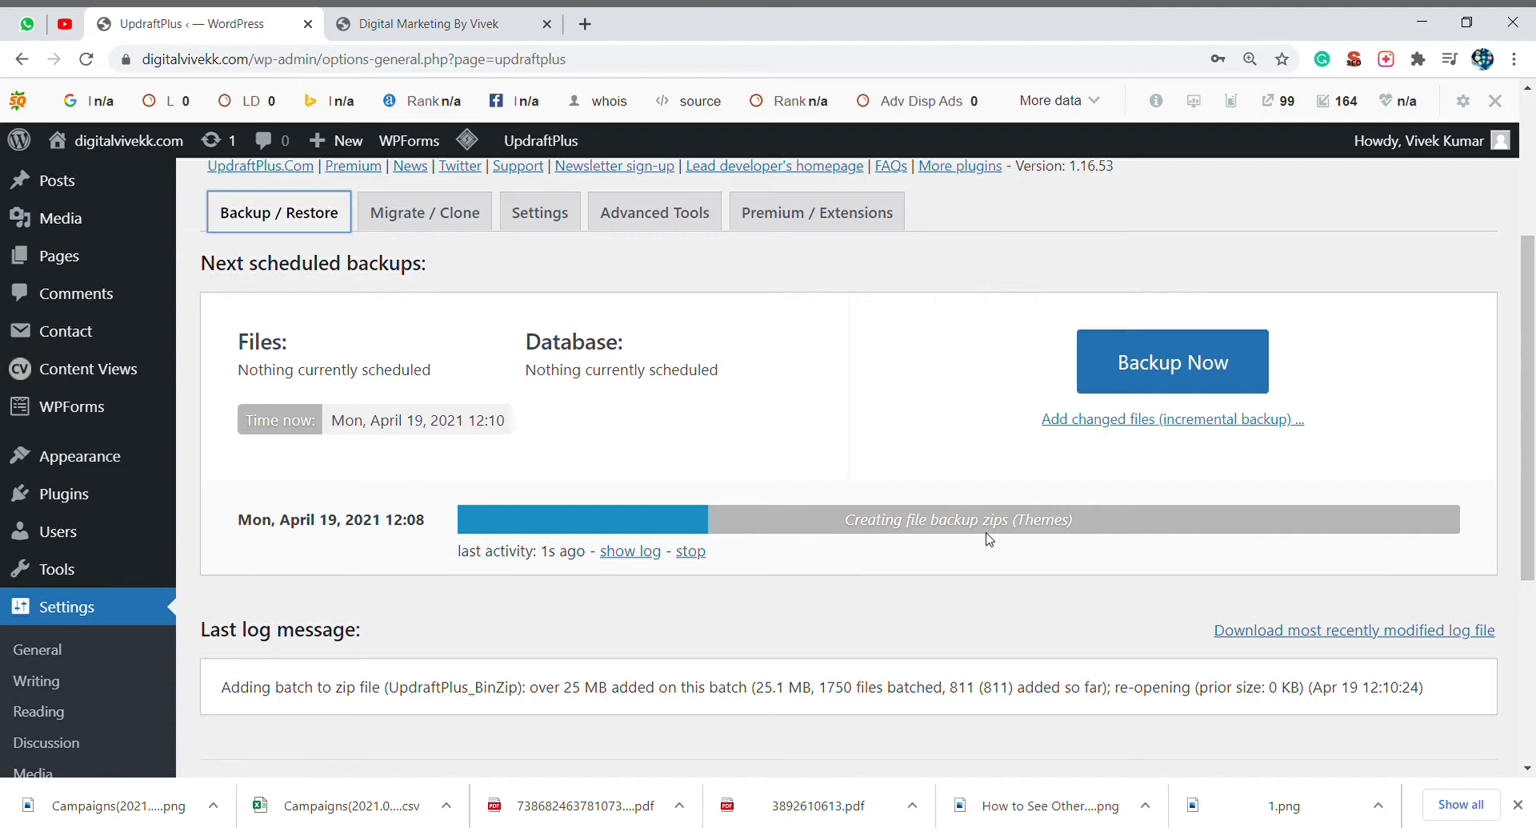
Look over the live website's home page from its header down to the footer.
{"action": "left_click", "coordinate": [428, 24]}
{"action": "scroll", "coordinate": [392, 485], "scroll_direction": "down", "scroll_amount": 2}
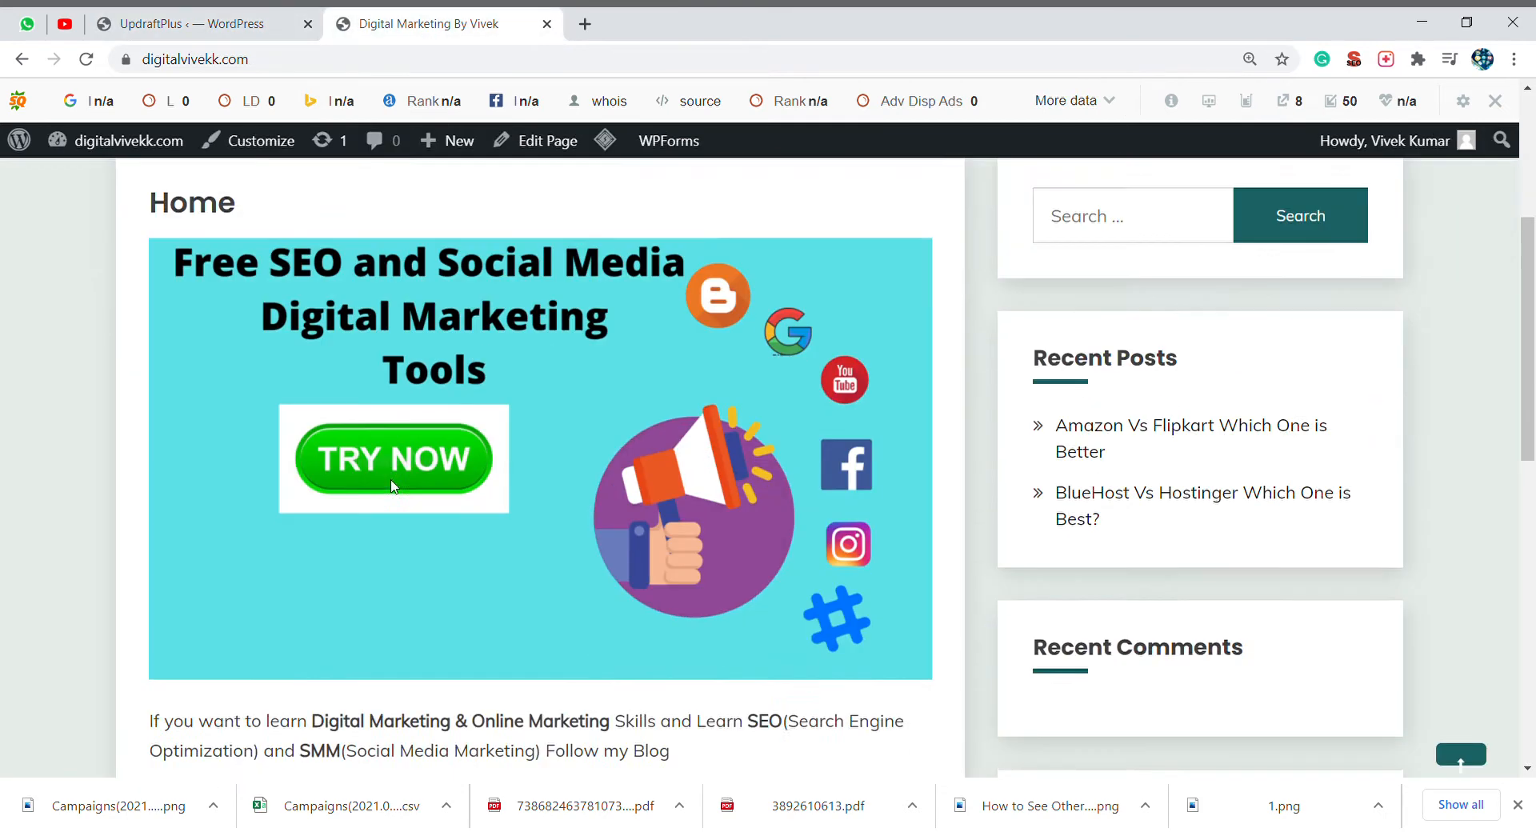
{"action": "scroll", "coordinate": [391, 486], "scroll_direction": "down", "scroll_amount": 10}
{"action": "scroll", "coordinate": [391, 460], "scroll_direction": "up", "scroll_amount": 15}
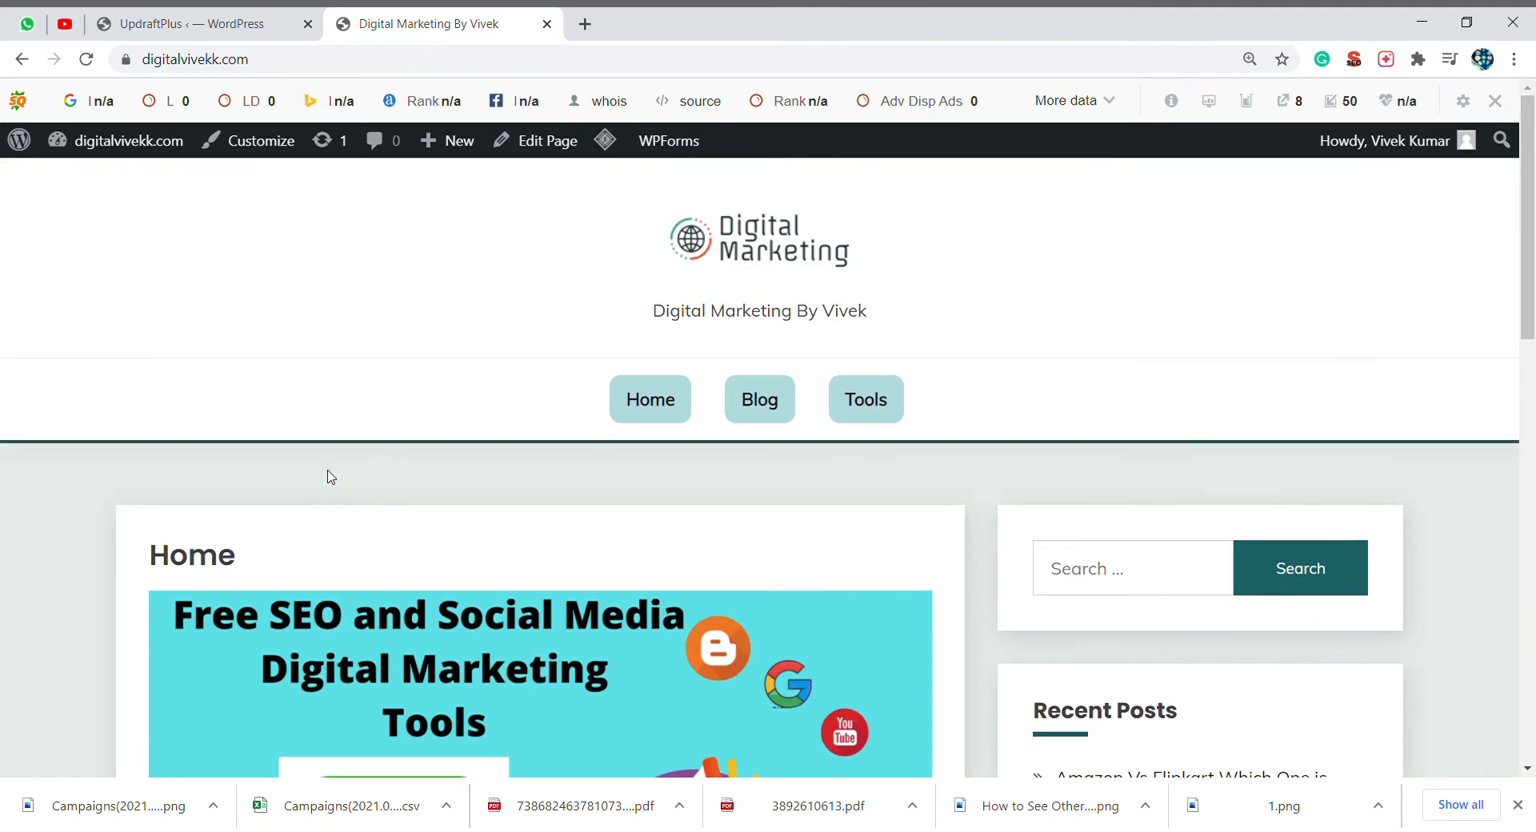
Search Google Images for "404 error" in a new browser tab.
{"action": "left_click", "coordinate": [585, 24]}
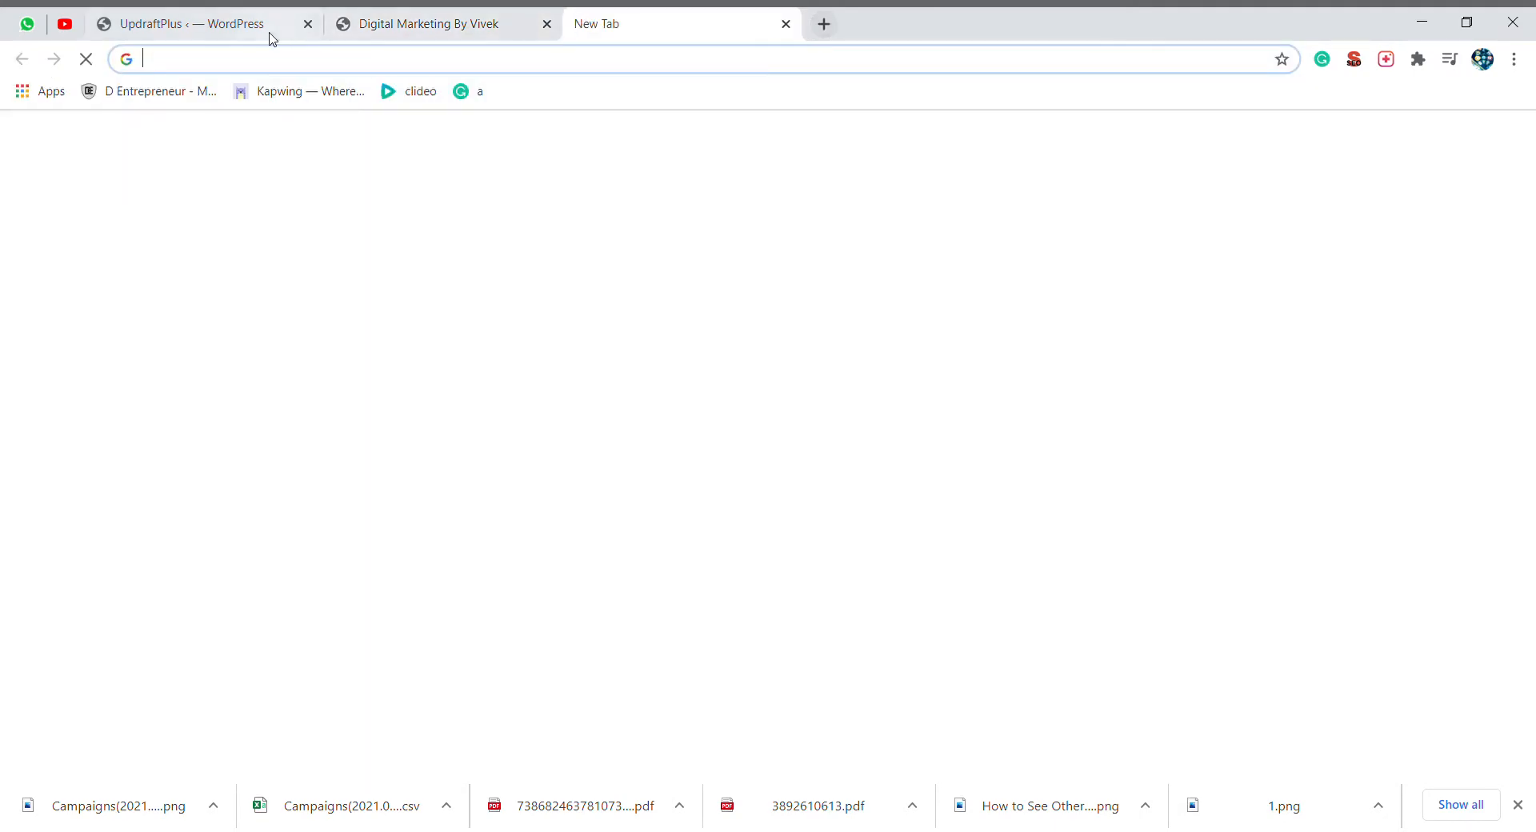
{"action": "type", "text": "404"}
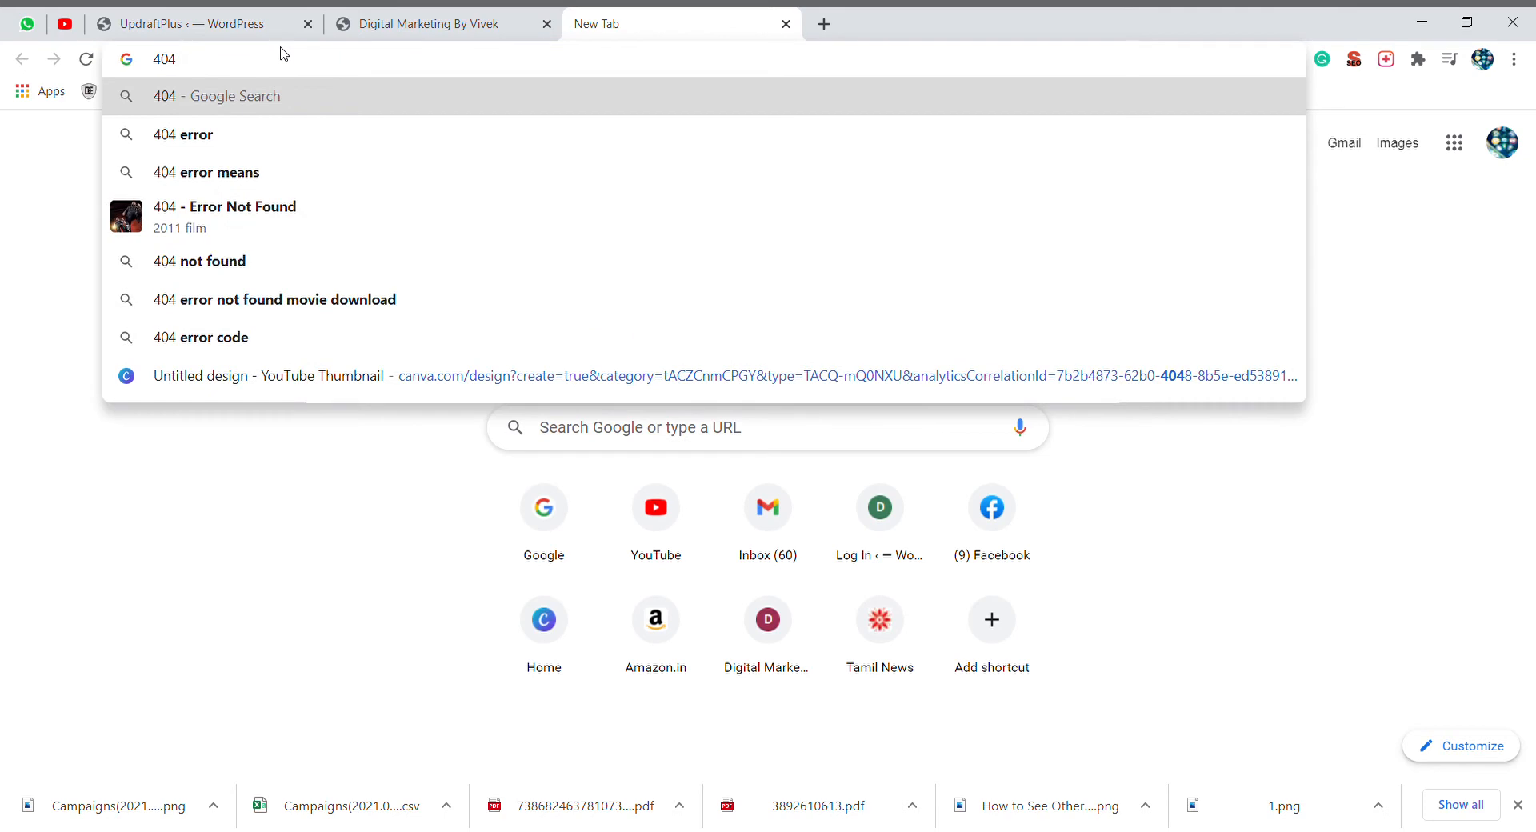
{"action": "type", "text": " error"}
{"action": "key", "text": "Return"}
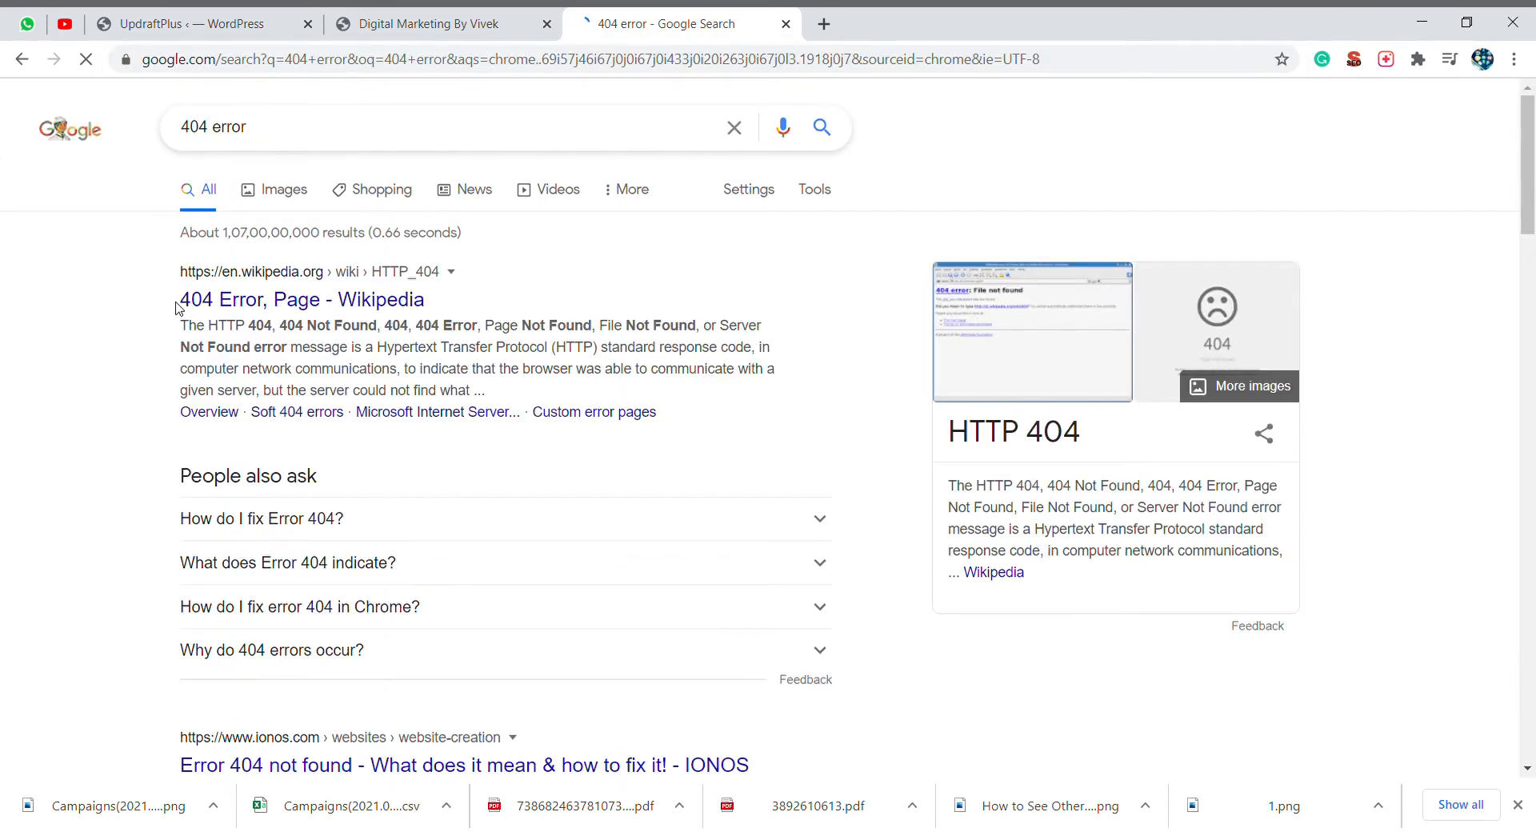
{"action": "left_click", "coordinate": [275, 190]}
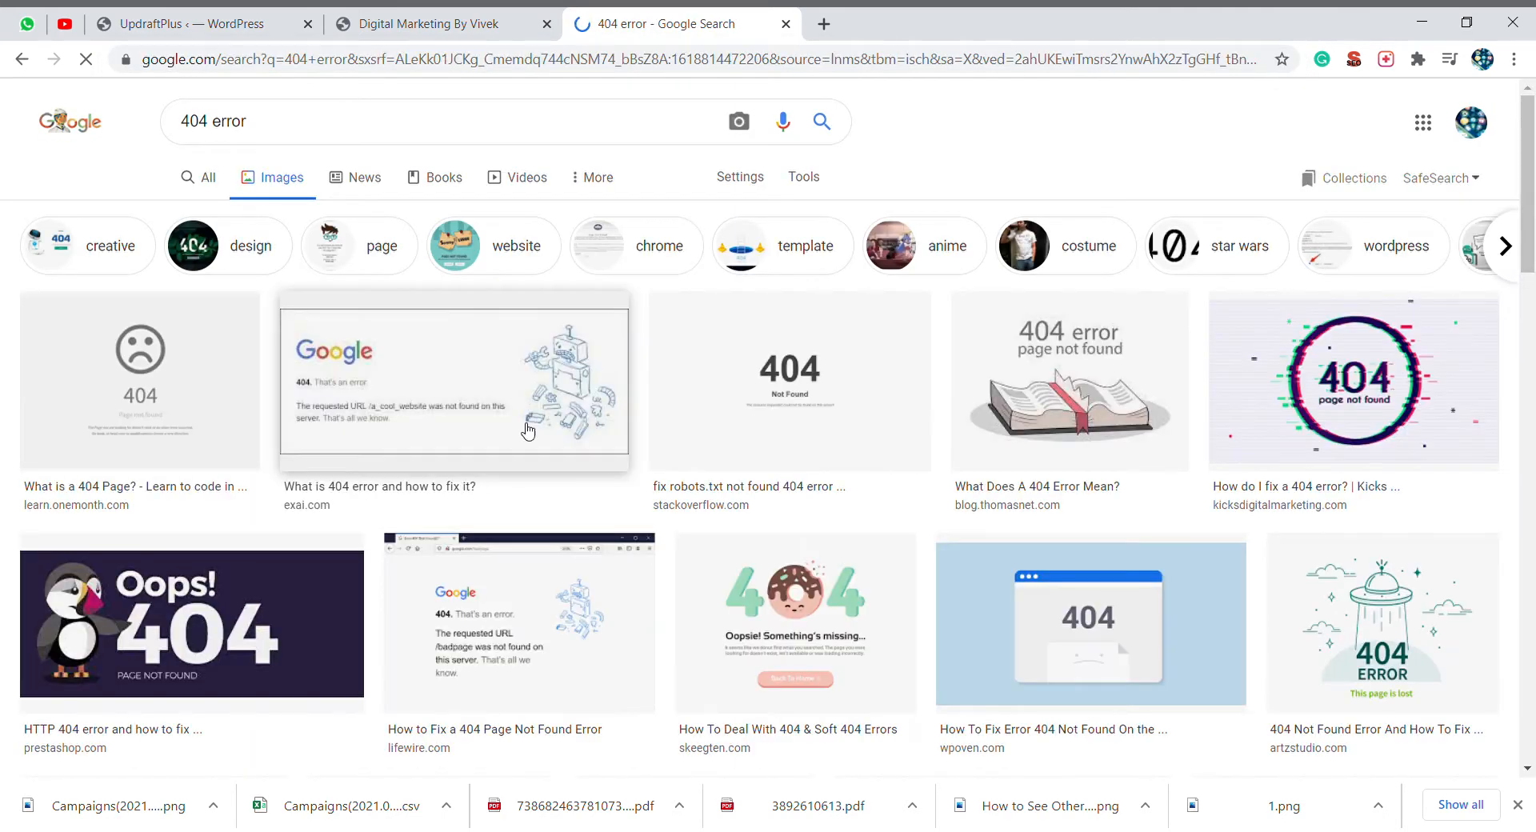
Preview the Exai, PrestaShop and Thomasnet examples of 404 error pages and check back on the running backup.
{"action": "left_click", "coordinate": [462, 381]}
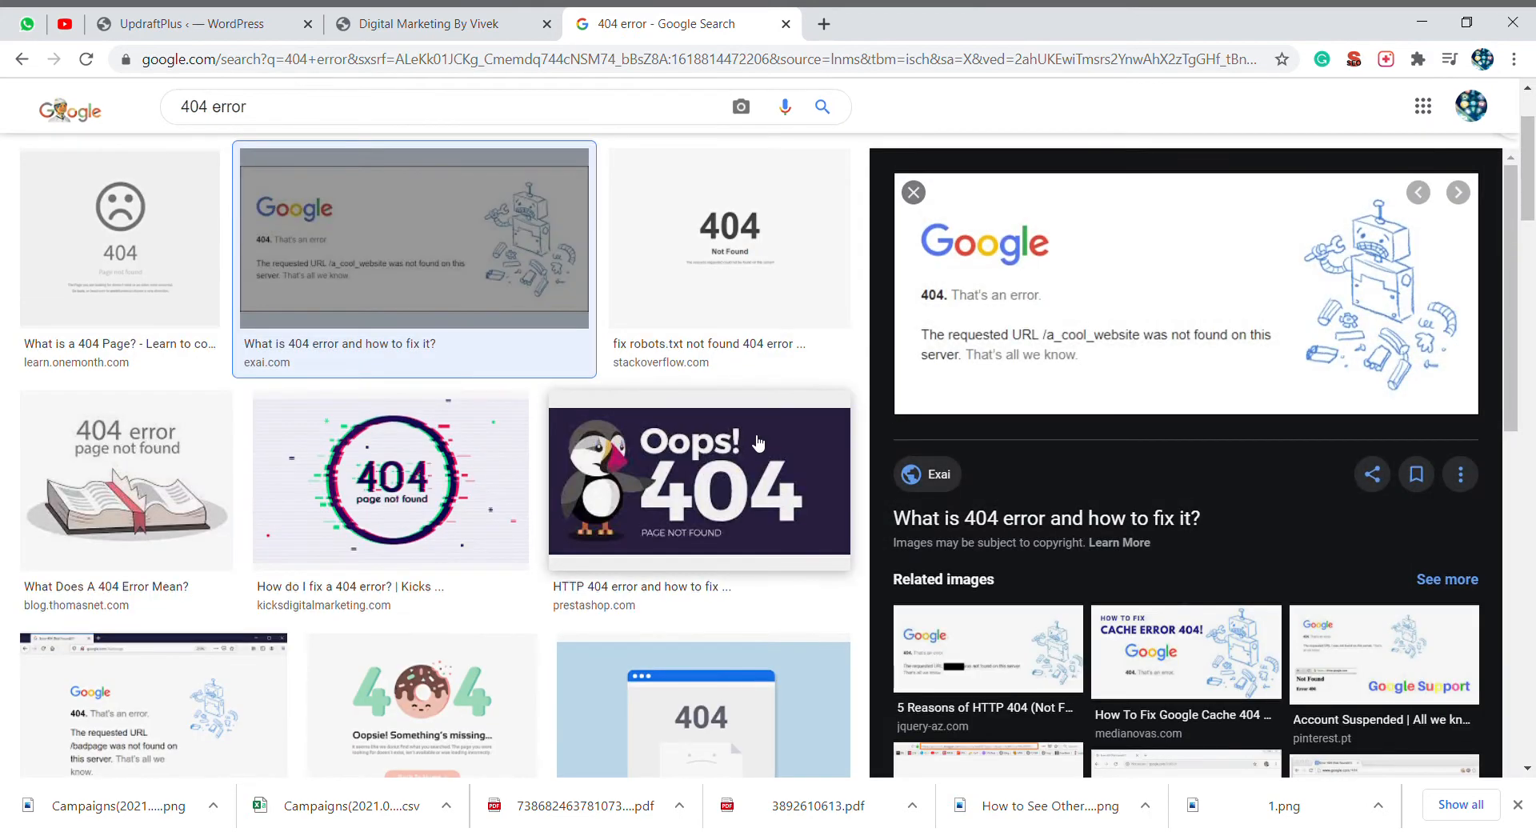
{"action": "left_click", "coordinate": [758, 443]}
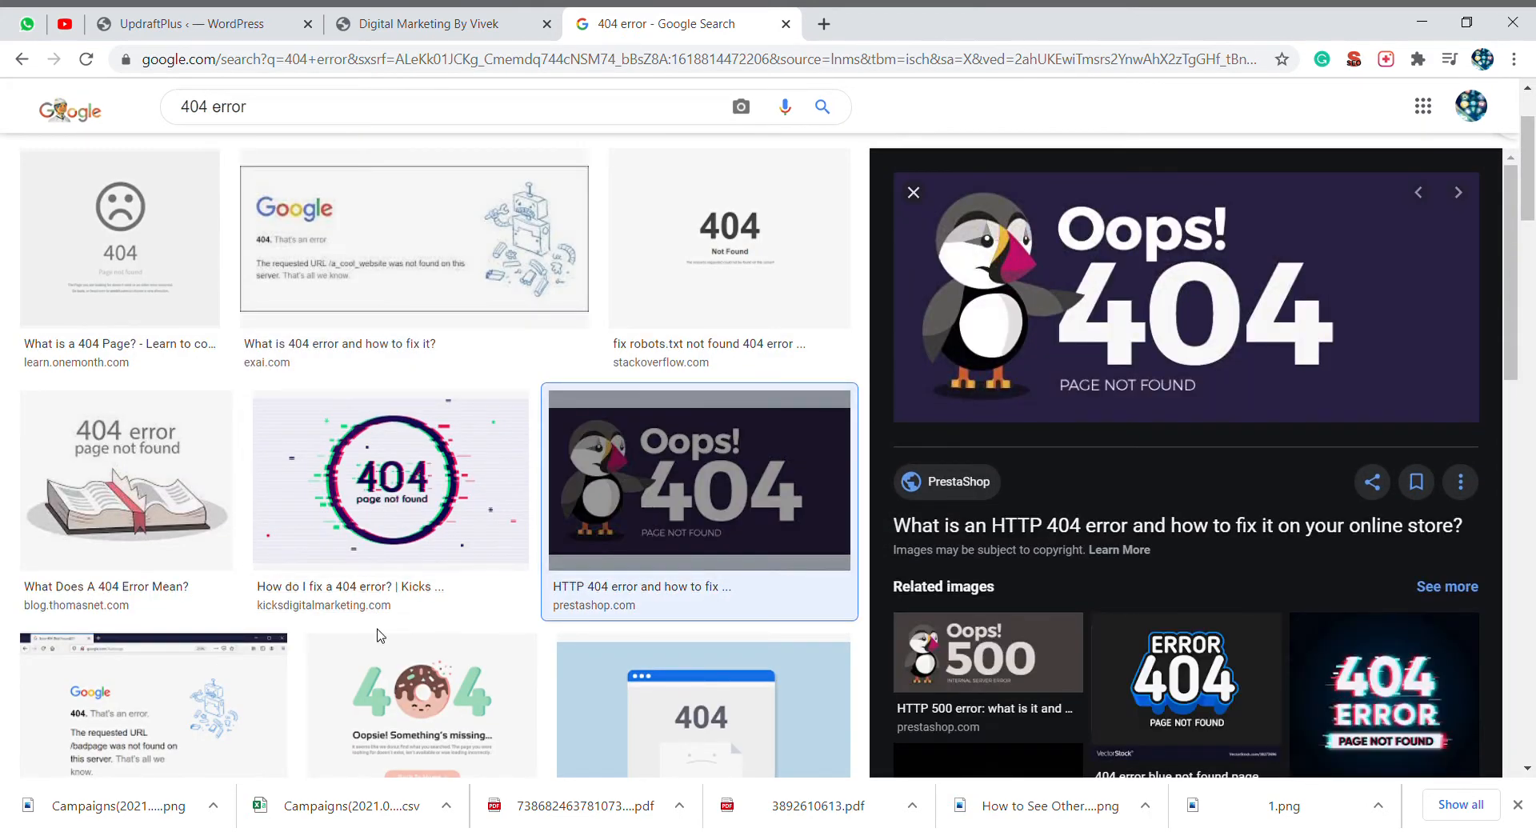
{"action": "left_click", "coordinate": [400, 680]}
{"action": "left_click", "coordinate": [202, 342]}
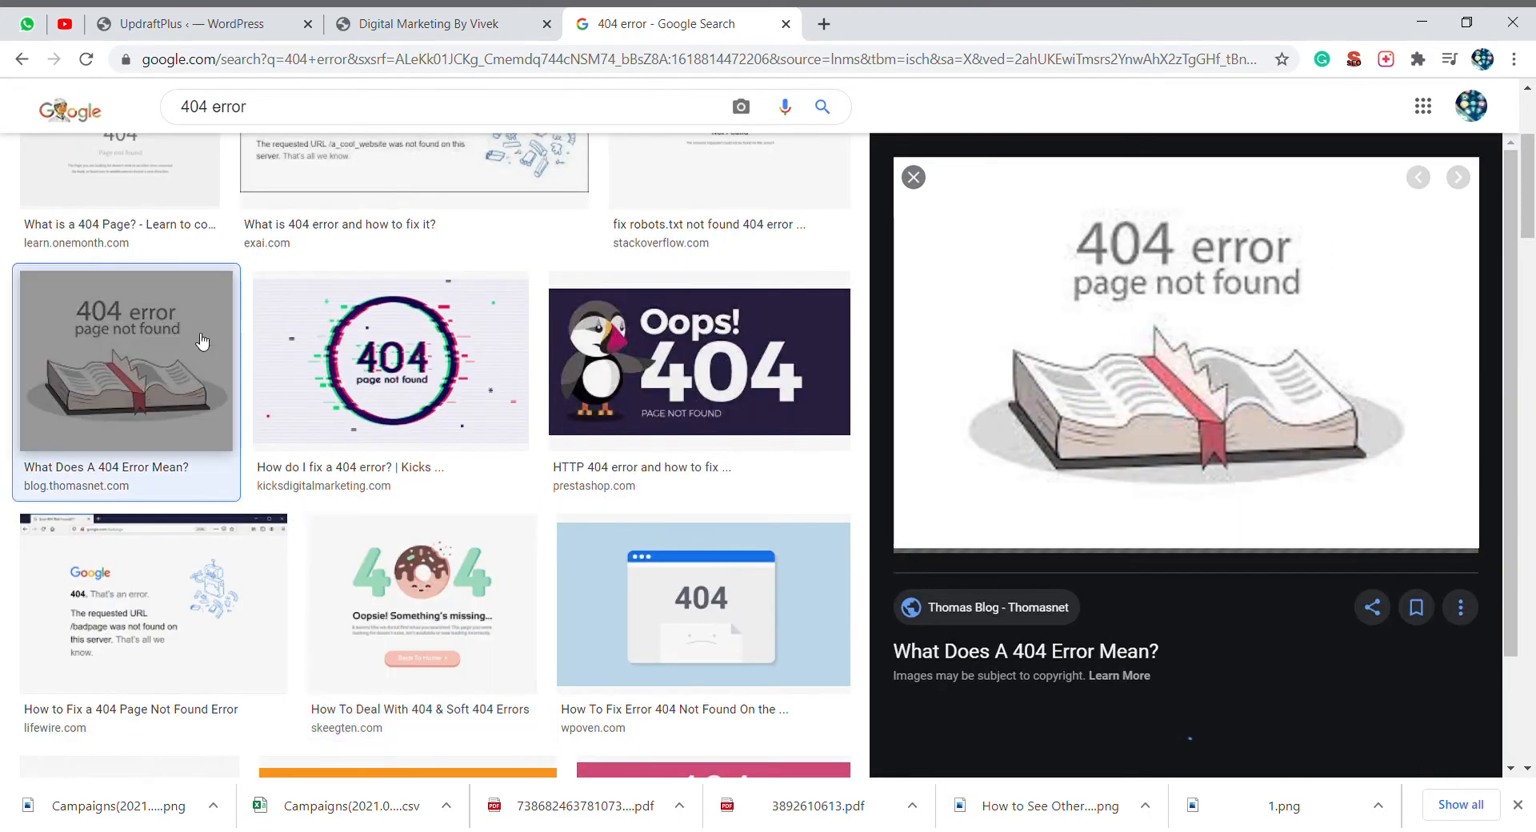
{"action": "left_click", "coordinate": [424, 20]}
{"action": "left_click", "coordinate": [284, 18]}
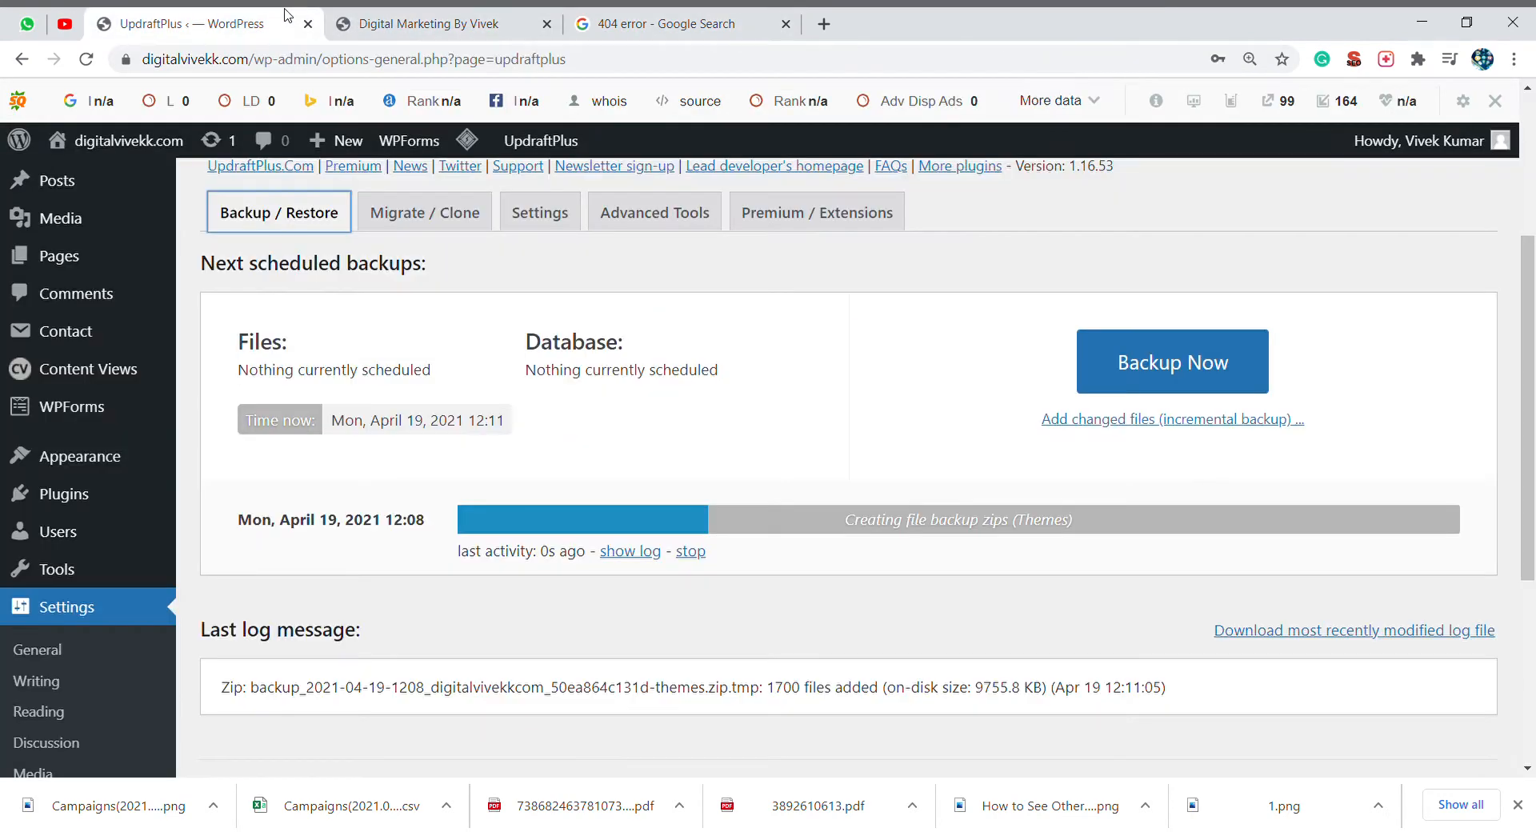
Return to the 404 error image results and compare more examples, including those from One Month, Exai, PrestaShop and WPOven.
{"action": "left_click", "coordinate": [681, 17]}
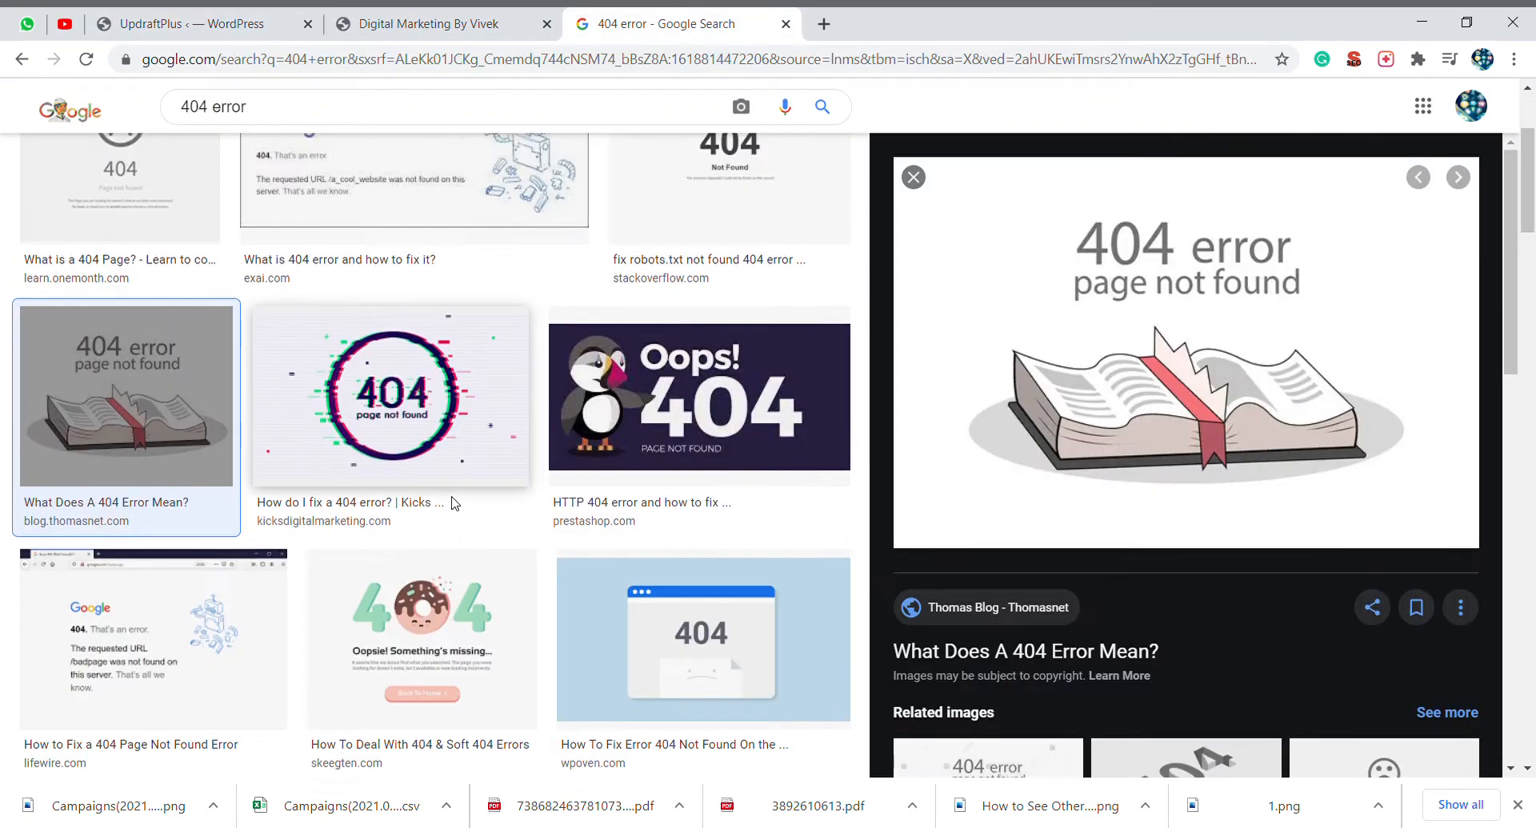
{"action": "scroll", "coordinate": [455, 503], "scroll_direction": "up", "scroll_amount": 3}
{"action": "left_click", "coordinate": [135, 473]}
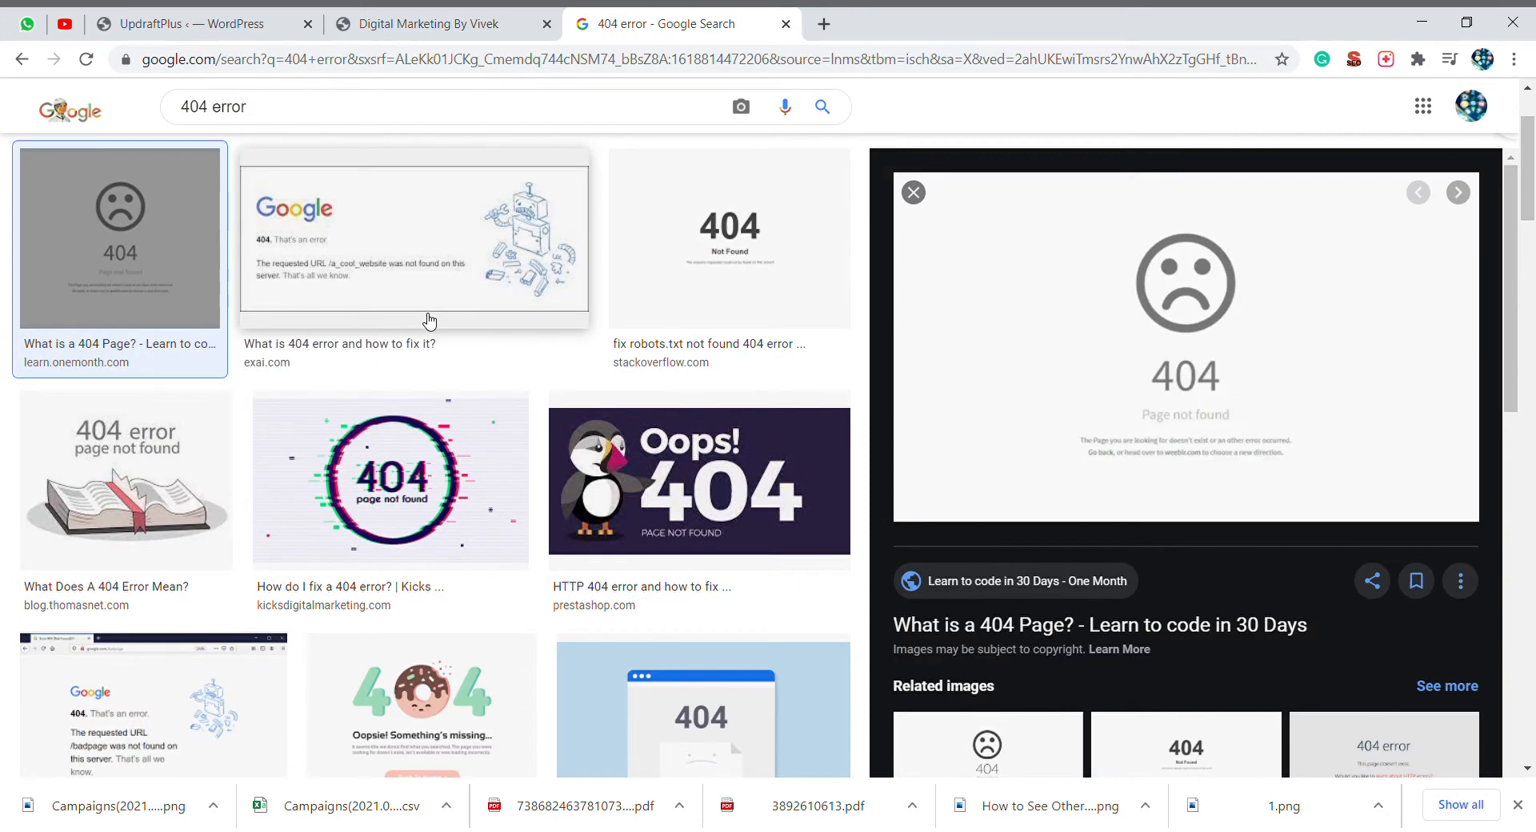
{"action": "left_click", "coordinate": [430, 320]}
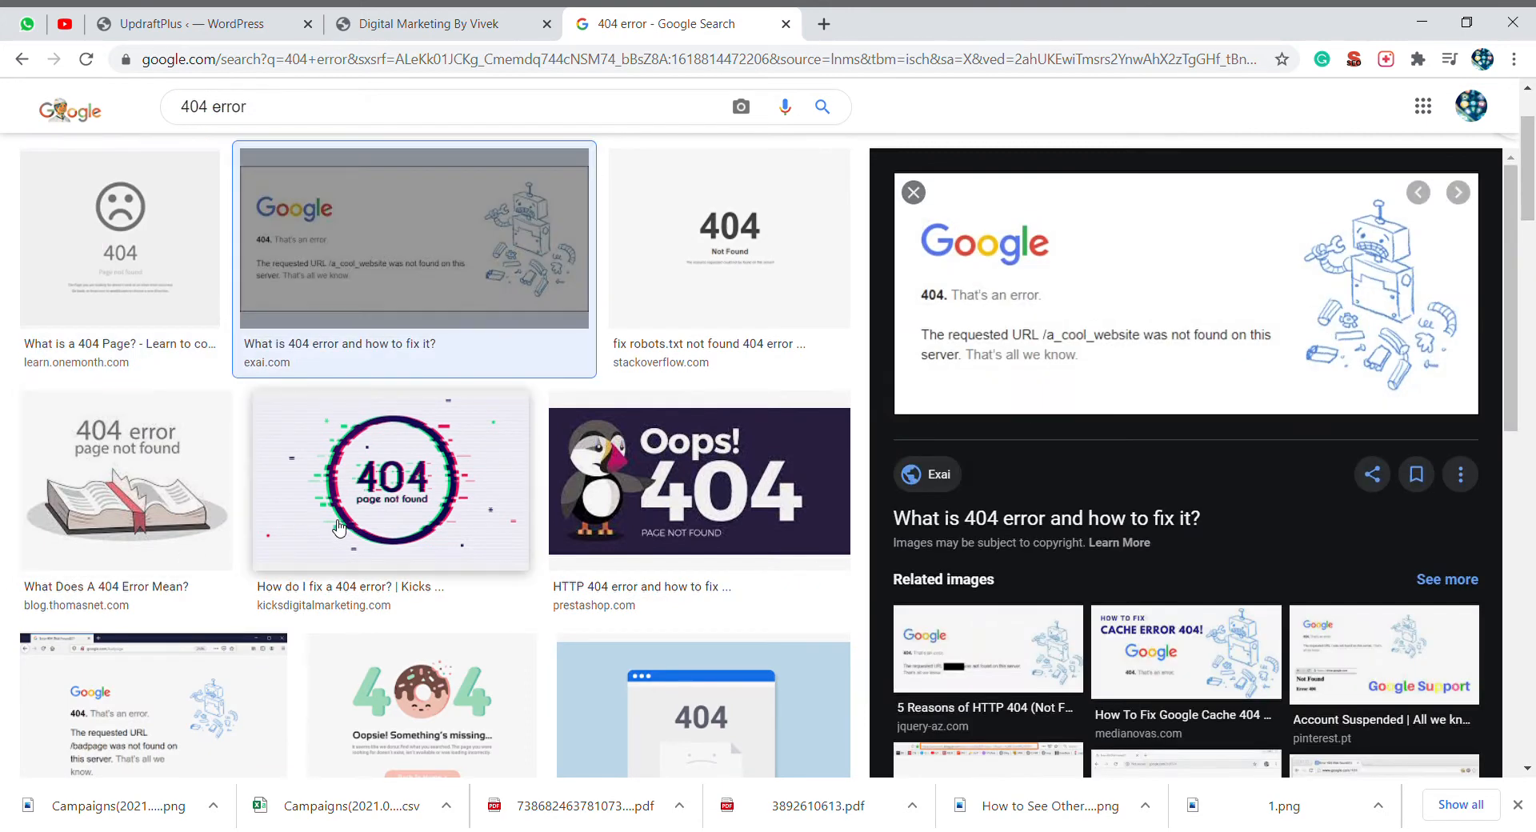
{"action": "left_click", "coordinate": [636, 520]}
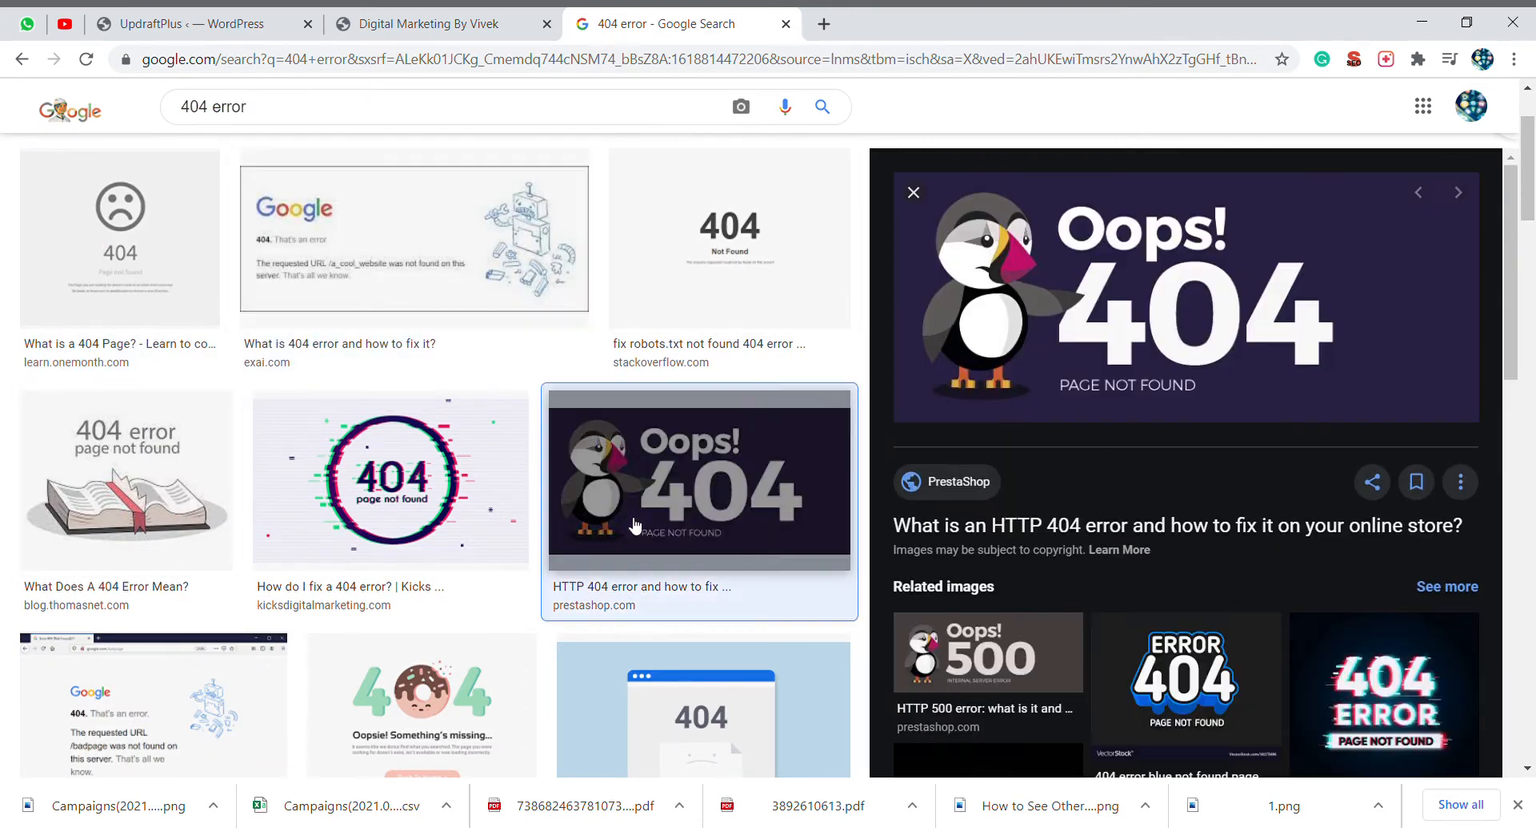
{"action": "left_click", "coordinate": [669, 720]}
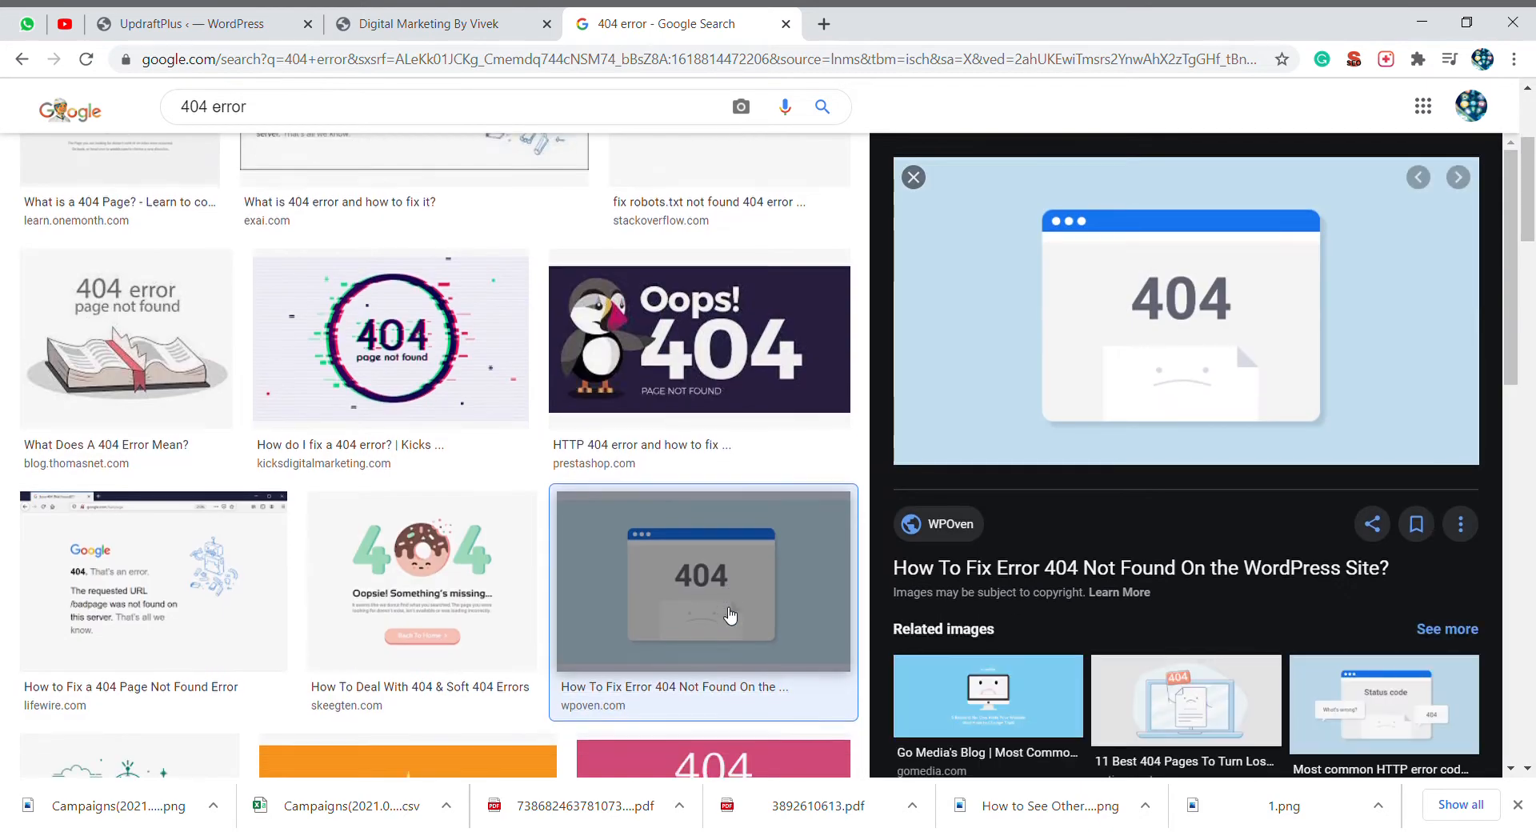
{"action": "scroll", "coordinate": [730, 616], "scroll_direction": "down", "scroll_amount": 3}
{"action": "scroll", "coordinate": [730, 616], "scroll_direction": "up", "scroll_amount": 3}
{"action": "scroll", "coordinate": [730, 614], "scroll_direction": "up", "scroll_amount": 3}
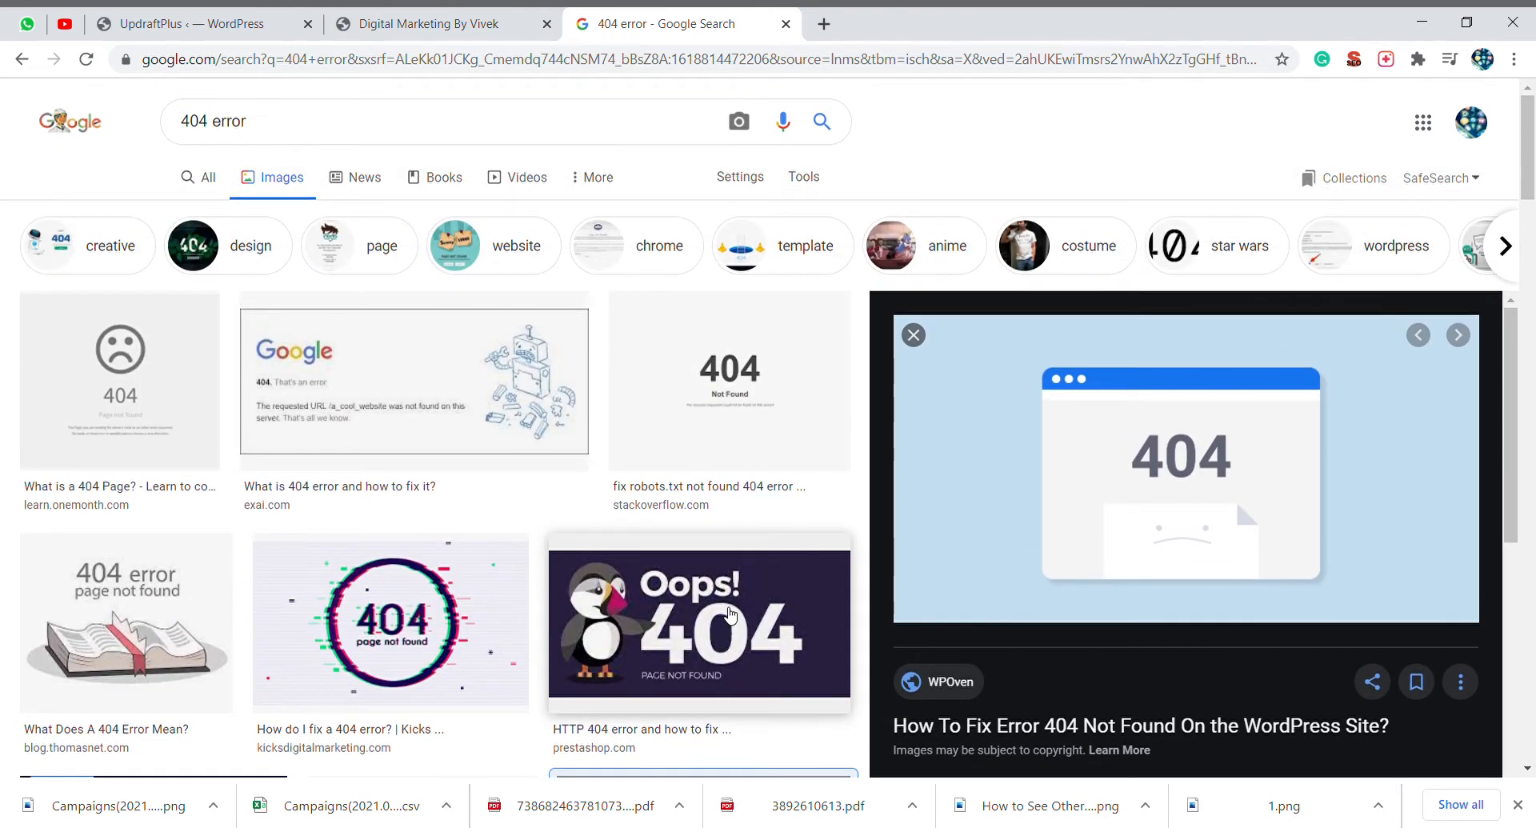
{"action": "left_click", "coordinate": [468, 400]}
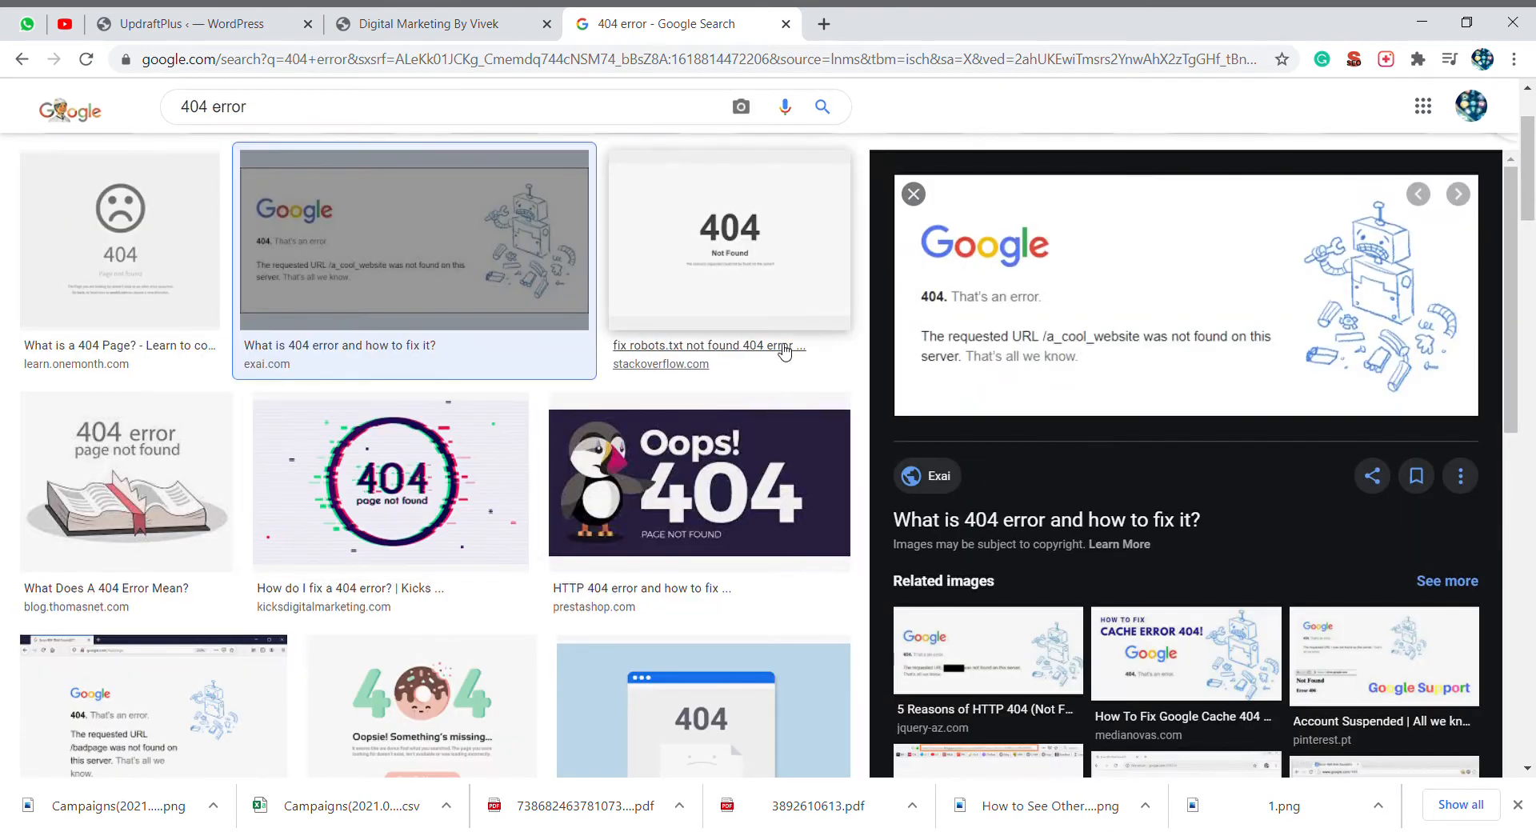
{"action": "left_click", "coordinate": [783, 316]}
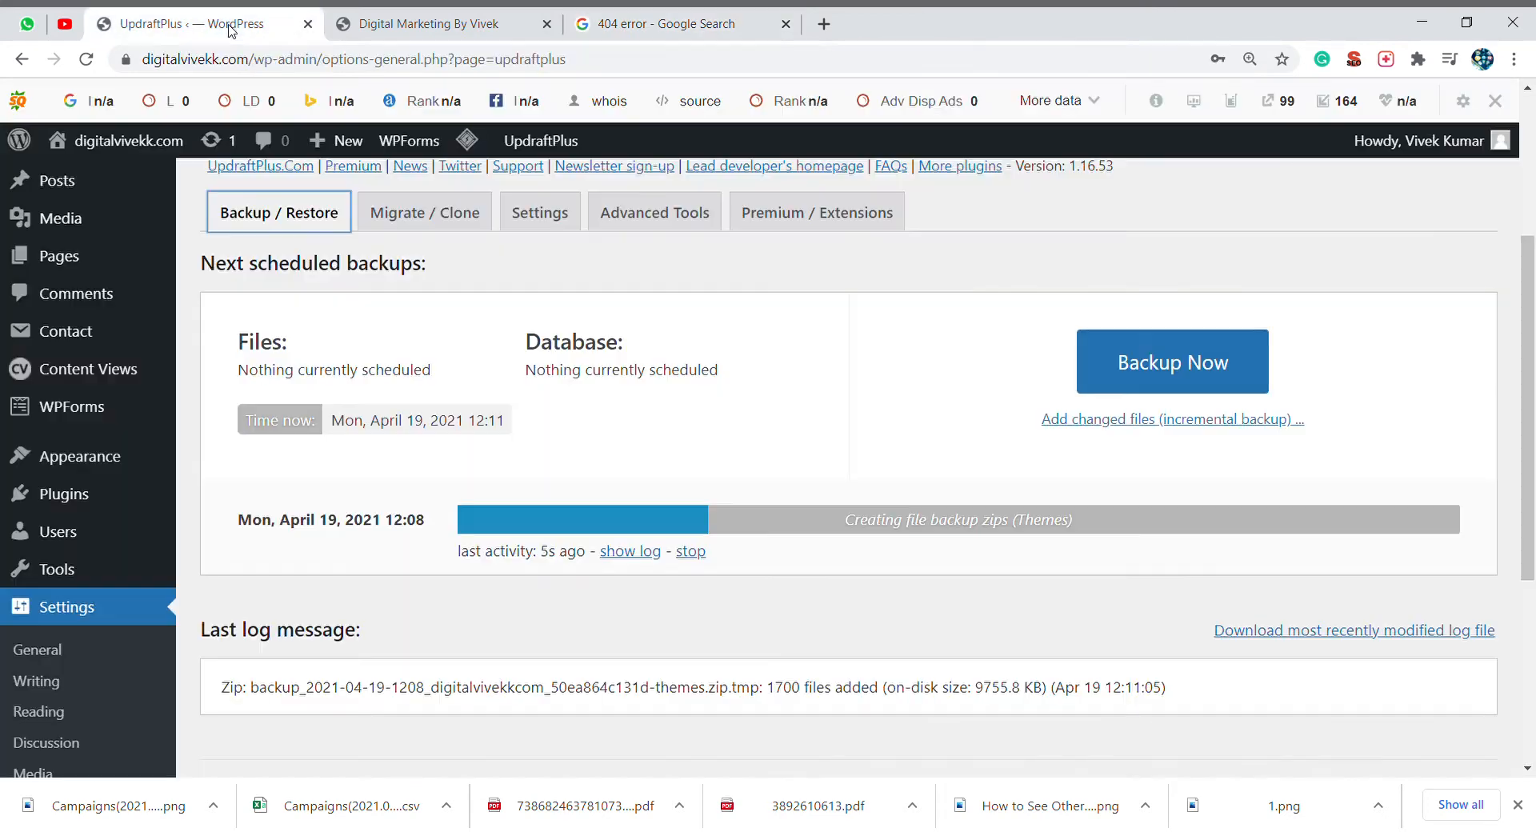
Return to the UpdraftPlus page, wait for the backup to finish, dismiss the completion message and examine the existing backups.
{"action": "left_click", "coordinate": [192, 23]}
{"action": "scroll", "coordinate": [626, 410], "scroll_direction": "up", "scroll_amount": 4}
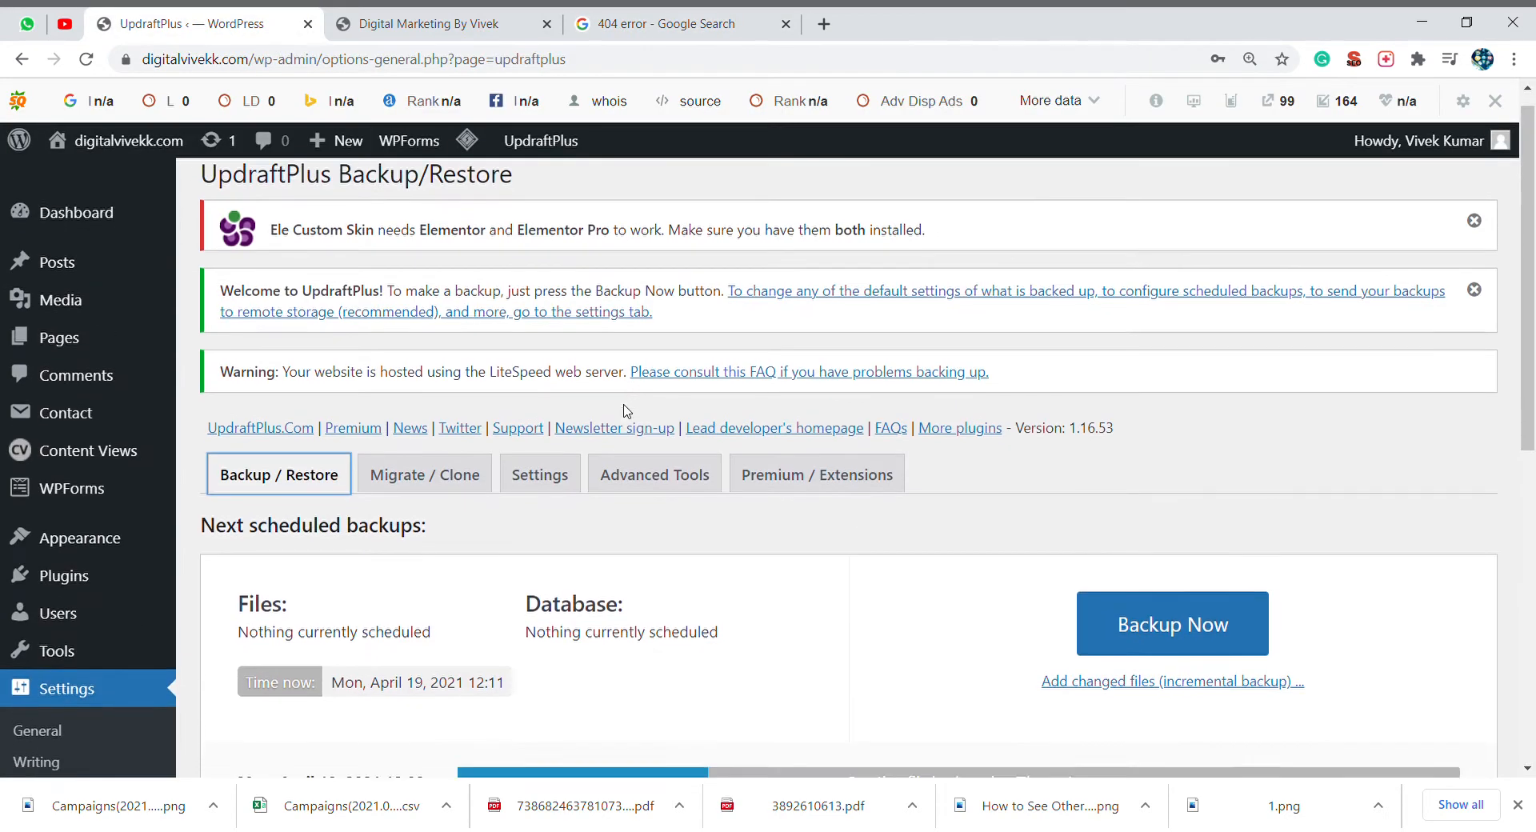
{"action": "scroll", "coordinate": [626, 410], "scroll_direction": "down", "scroll_amount": 3}
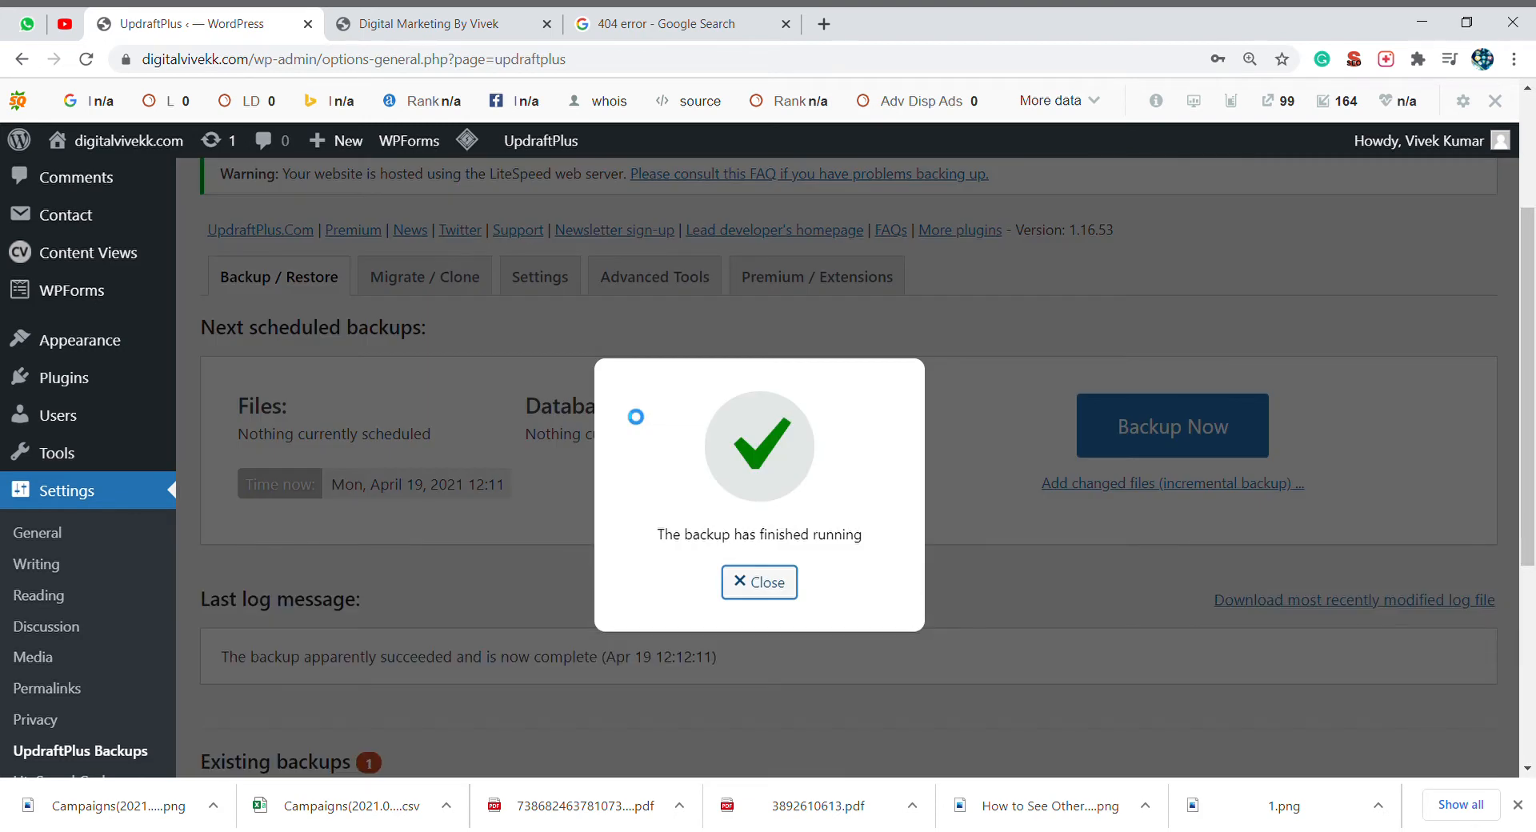
{"action": "left_click", "coordinate": [770, 591]}
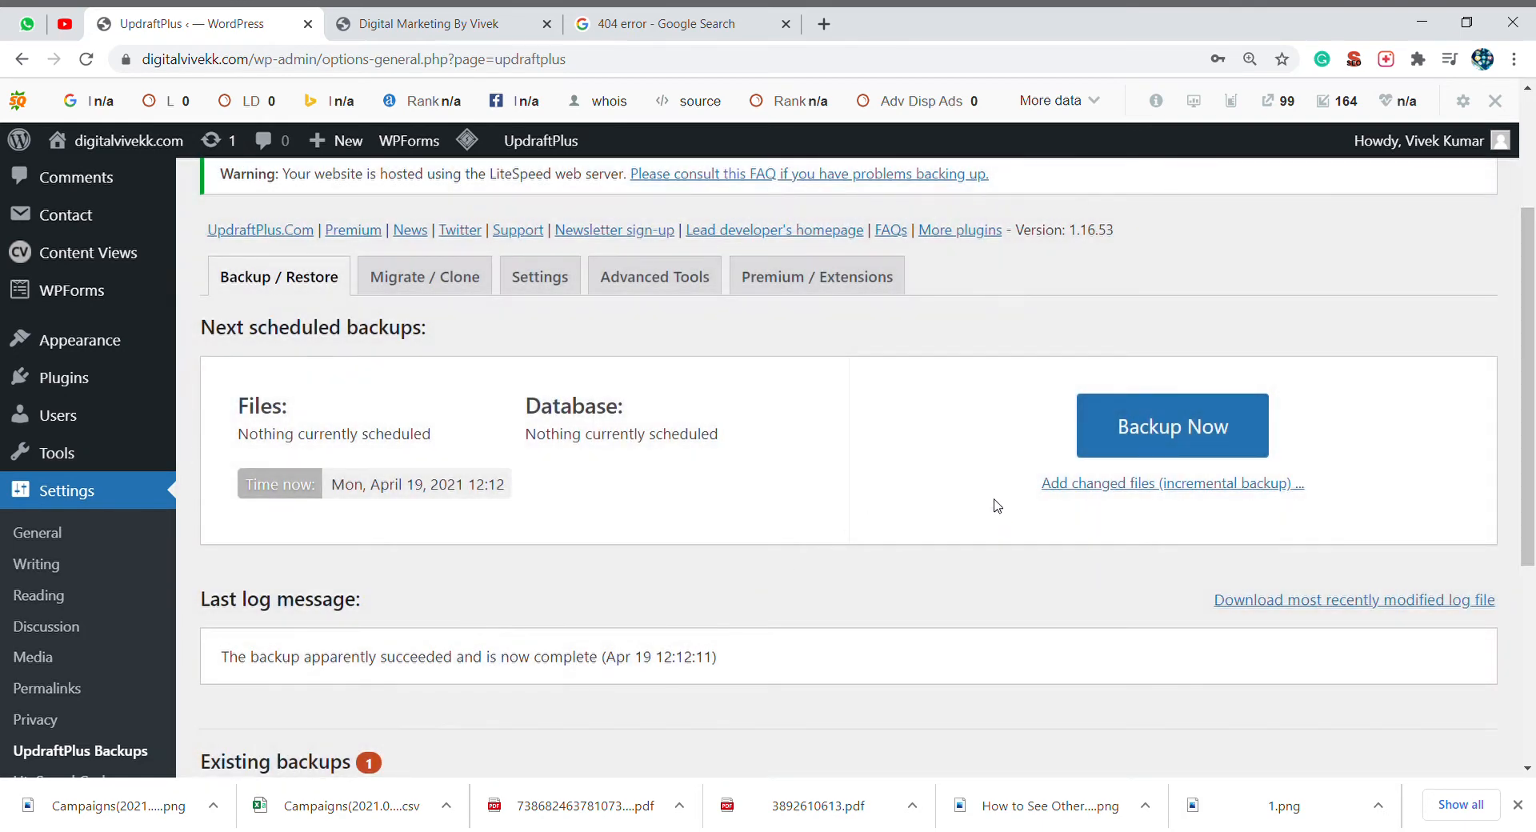
{"action": "scroll", "coordinate": [794, 535], "scroll_direction": "down", "scroll_amount": 1}
{"action": "scroll", "coordinate": [795, 535], "scroll_direction": "down", "scroll_amount": 5}
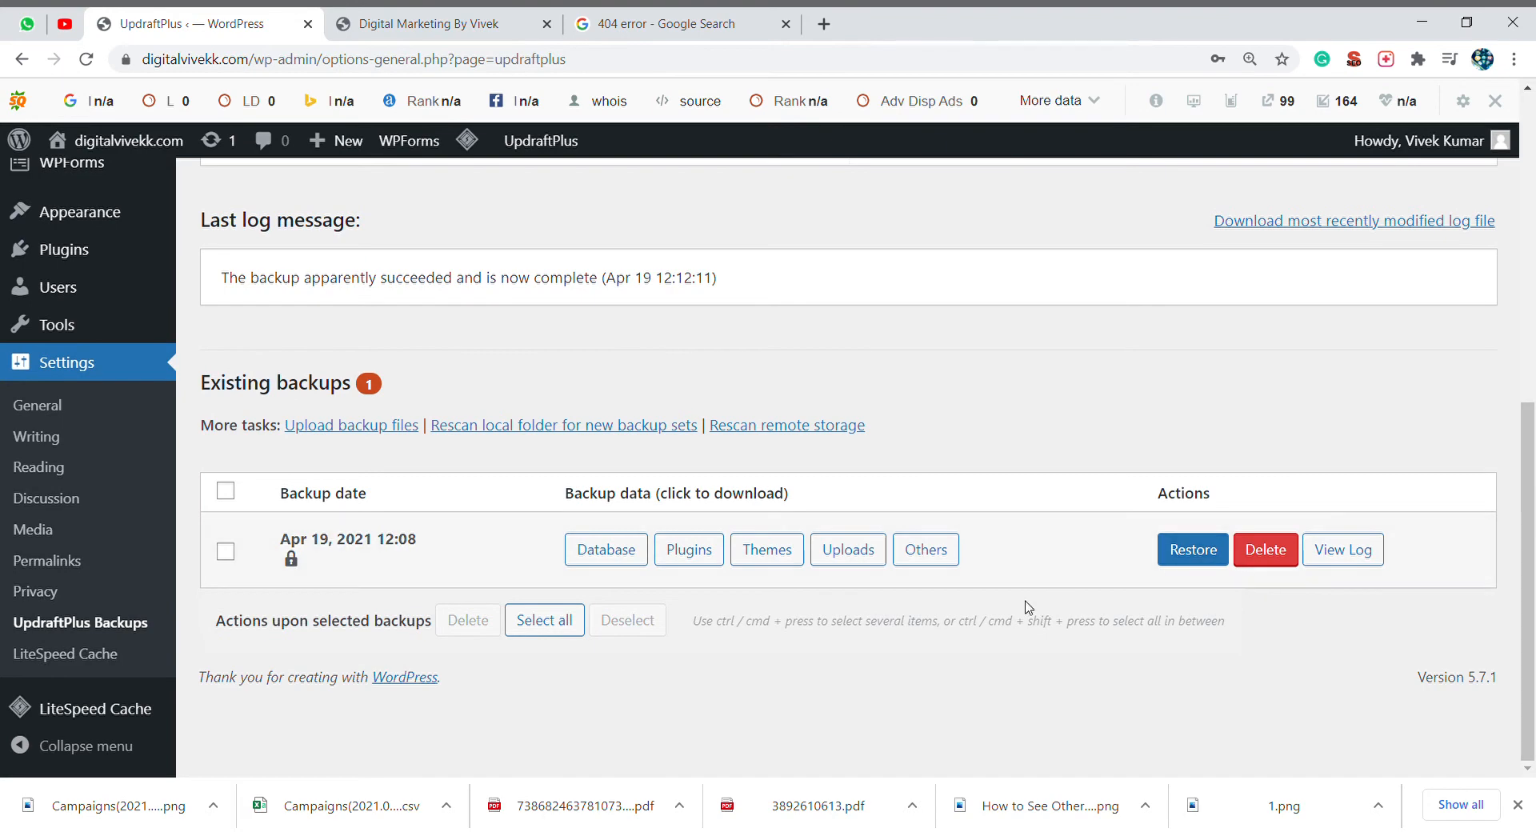
Reload the live website's home page and review its content down to the footer.
{"action": "left_click", "coordinate": [430, 18]}
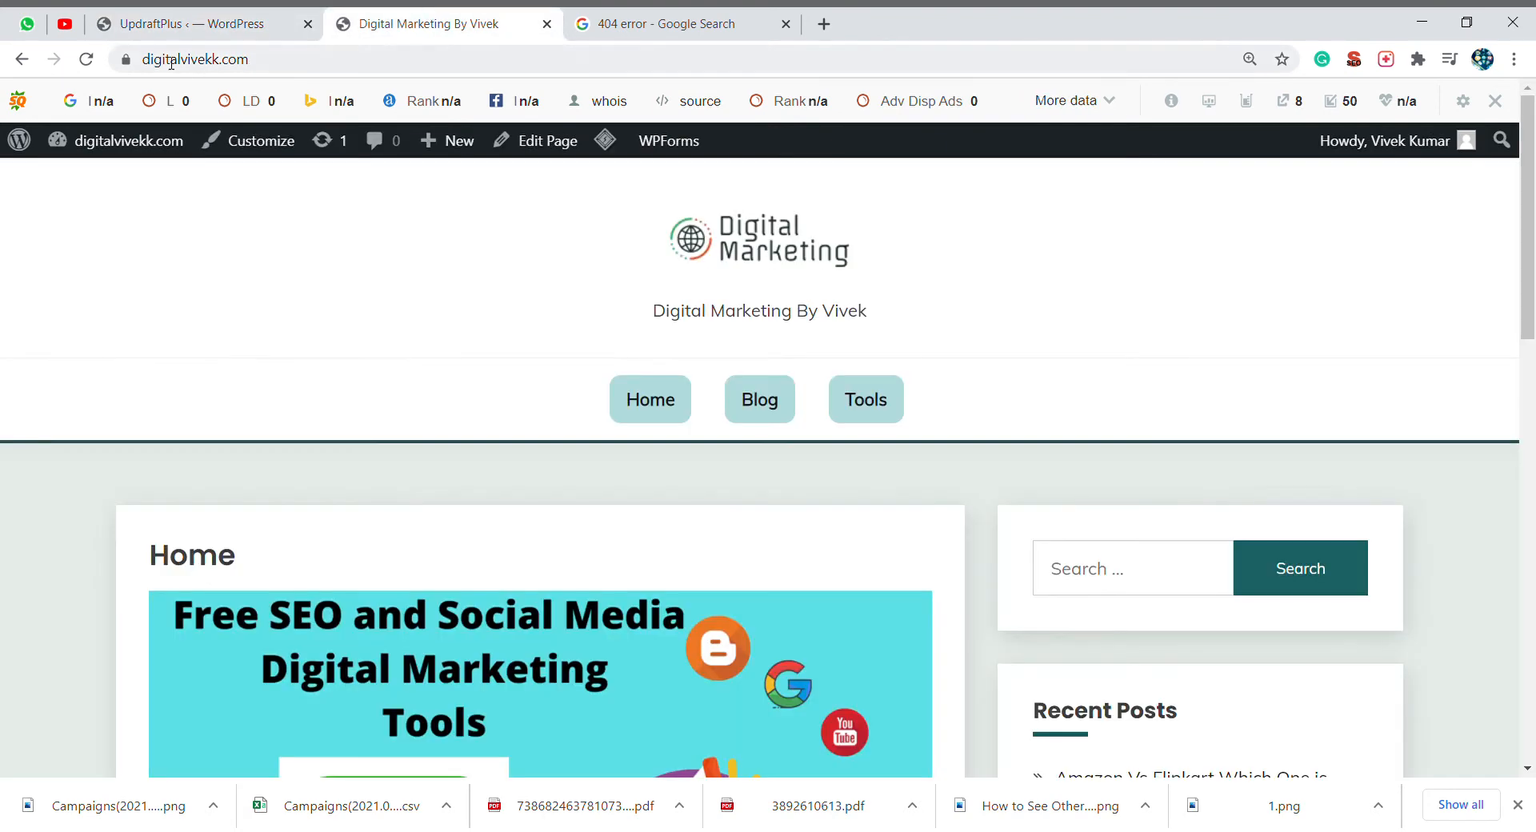
{"action": "left_click", "coordinate": [87, 58]}
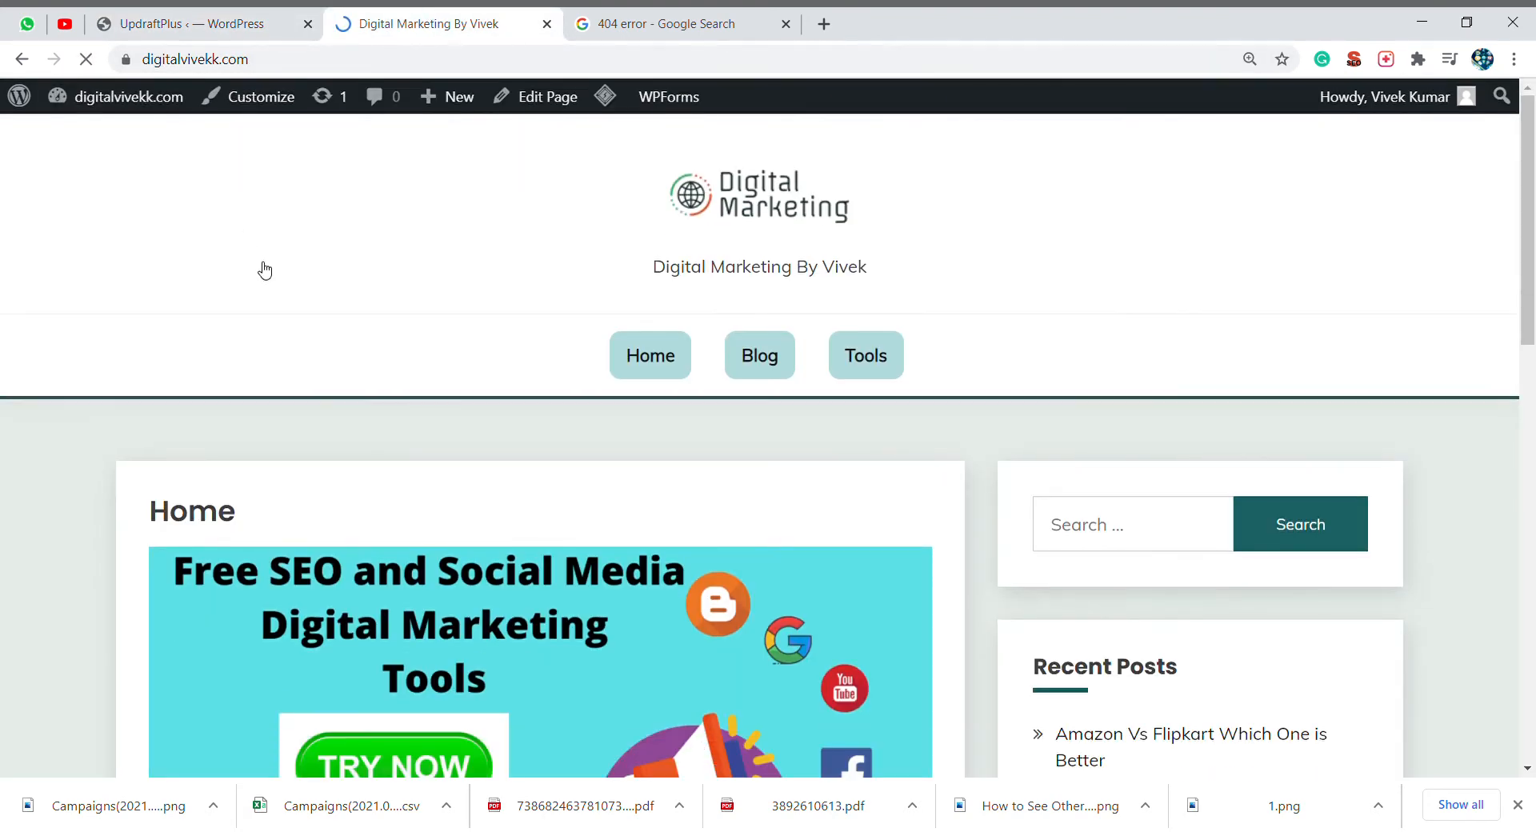
{"action": "scroll", "coordinate": [89, 581], "scroll_direction": "down", "scroll_amount": 13}
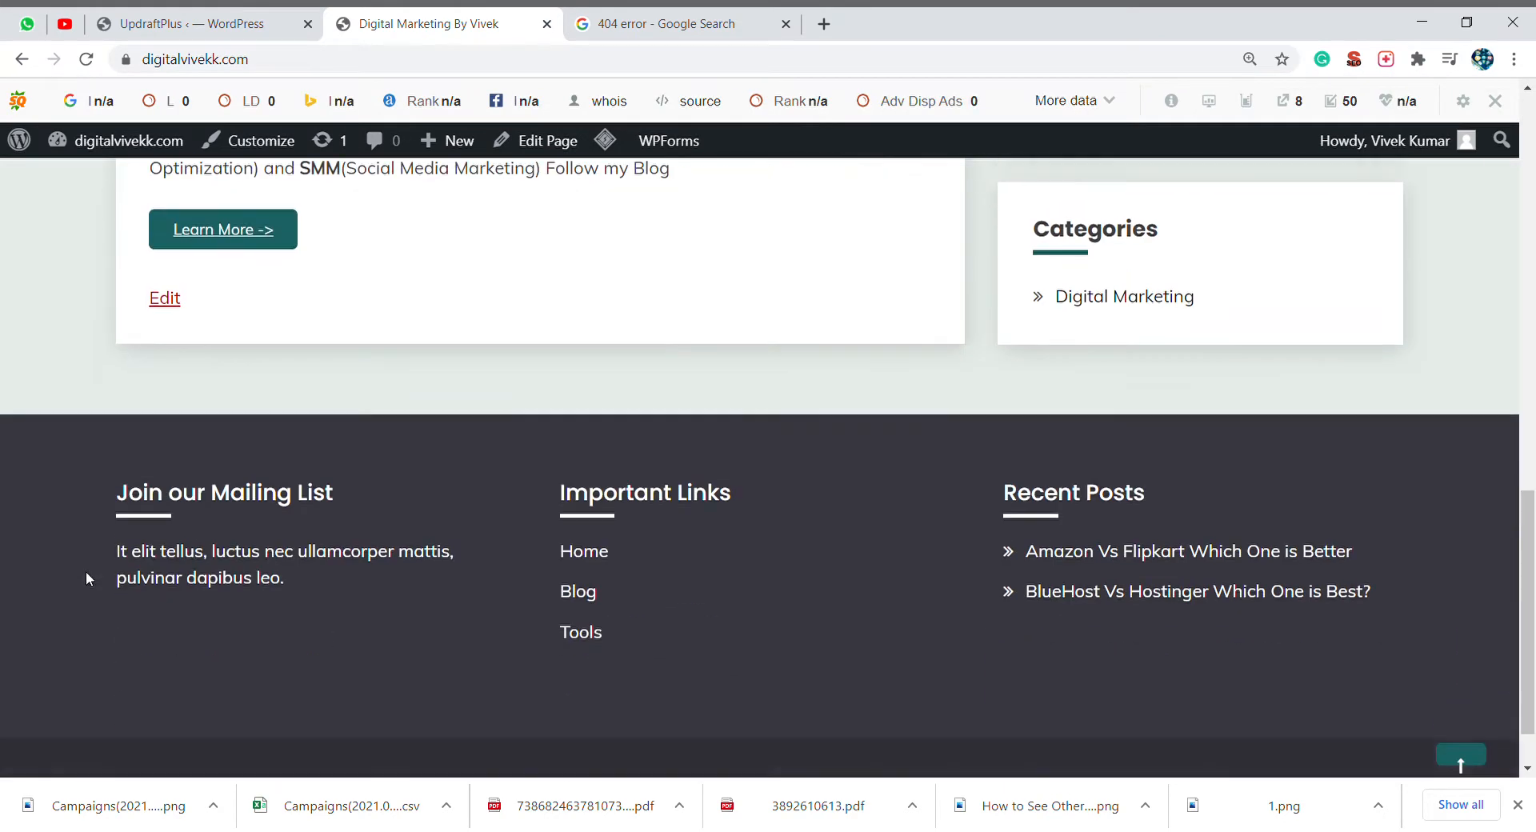
{"action": "scroll", "coordinate": [85, 571], "scroll_direction": "up", "scroll_amount": 13}
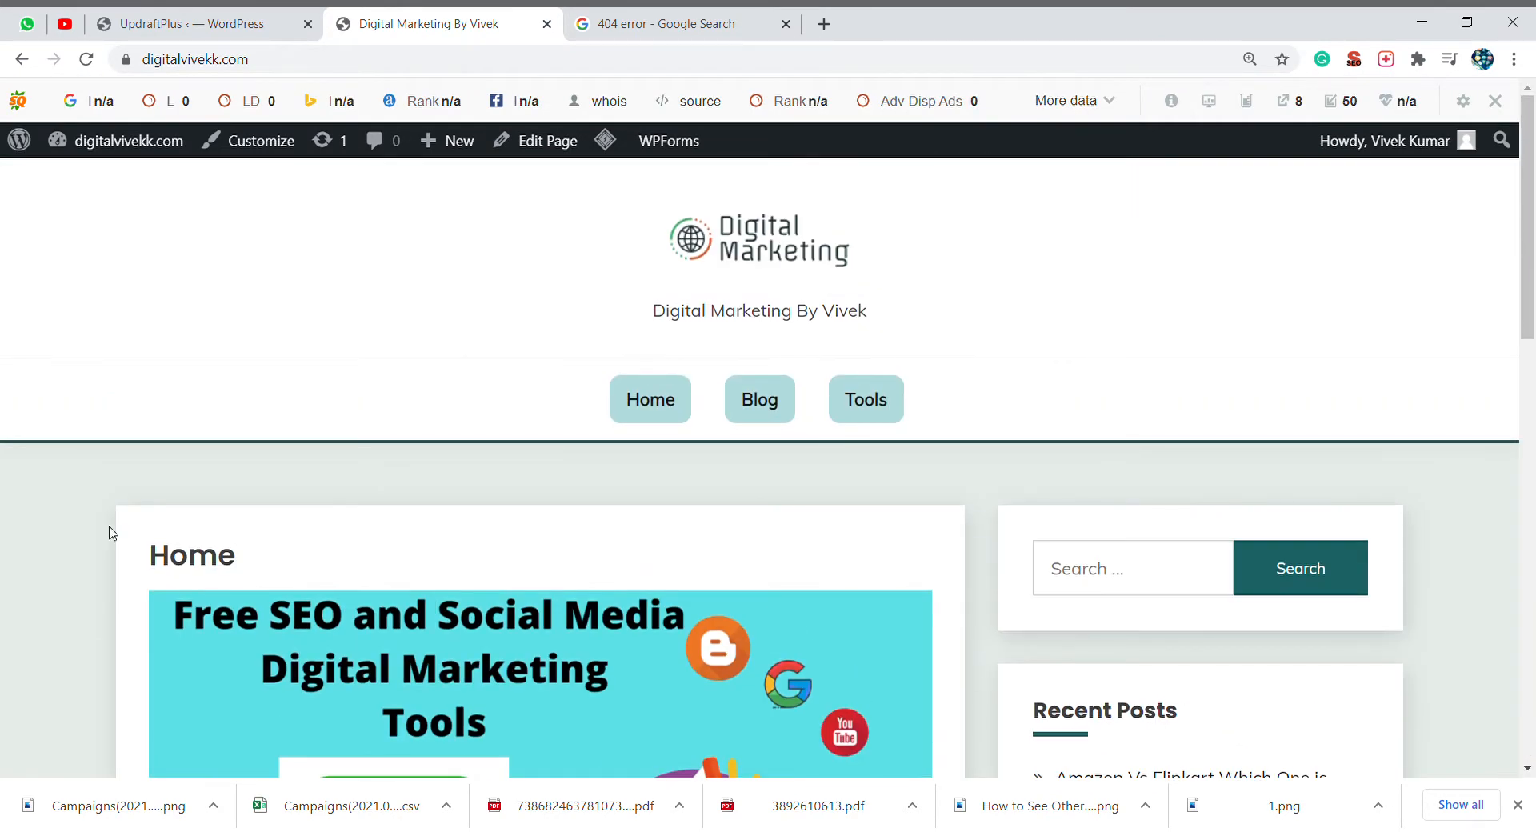
{"action": "scroll", "coordinate": [112, 533], "scroll_direction": "down", "scroll_amount": 1}
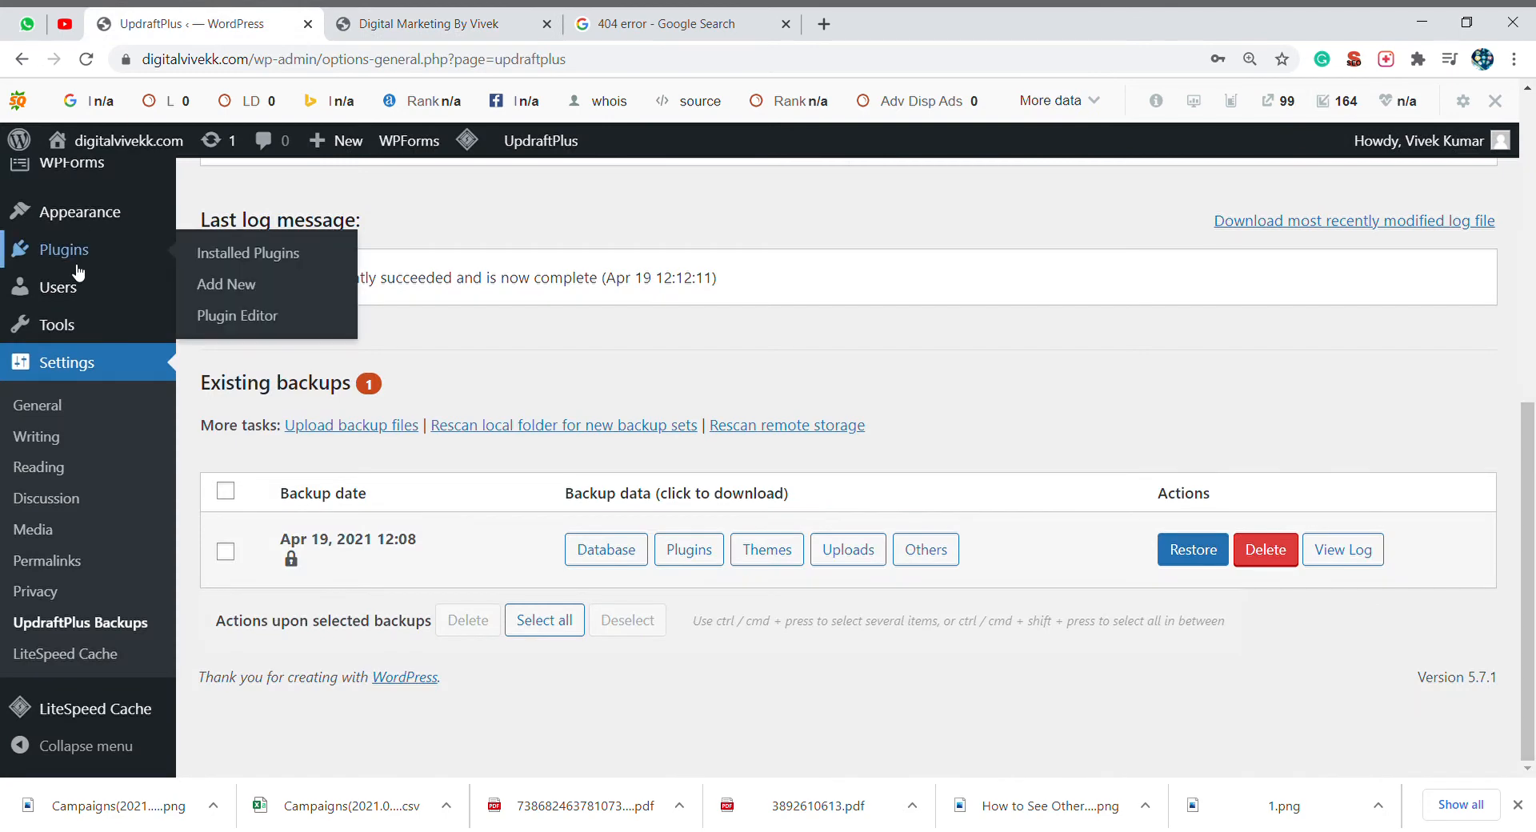
Open the list of all the site's pages in the WordPress admin and switch back to the live home page.
{"action": "scroll", "coordinate": [77, 363], "scroll_direction": "up", "scroll_amount": 7}
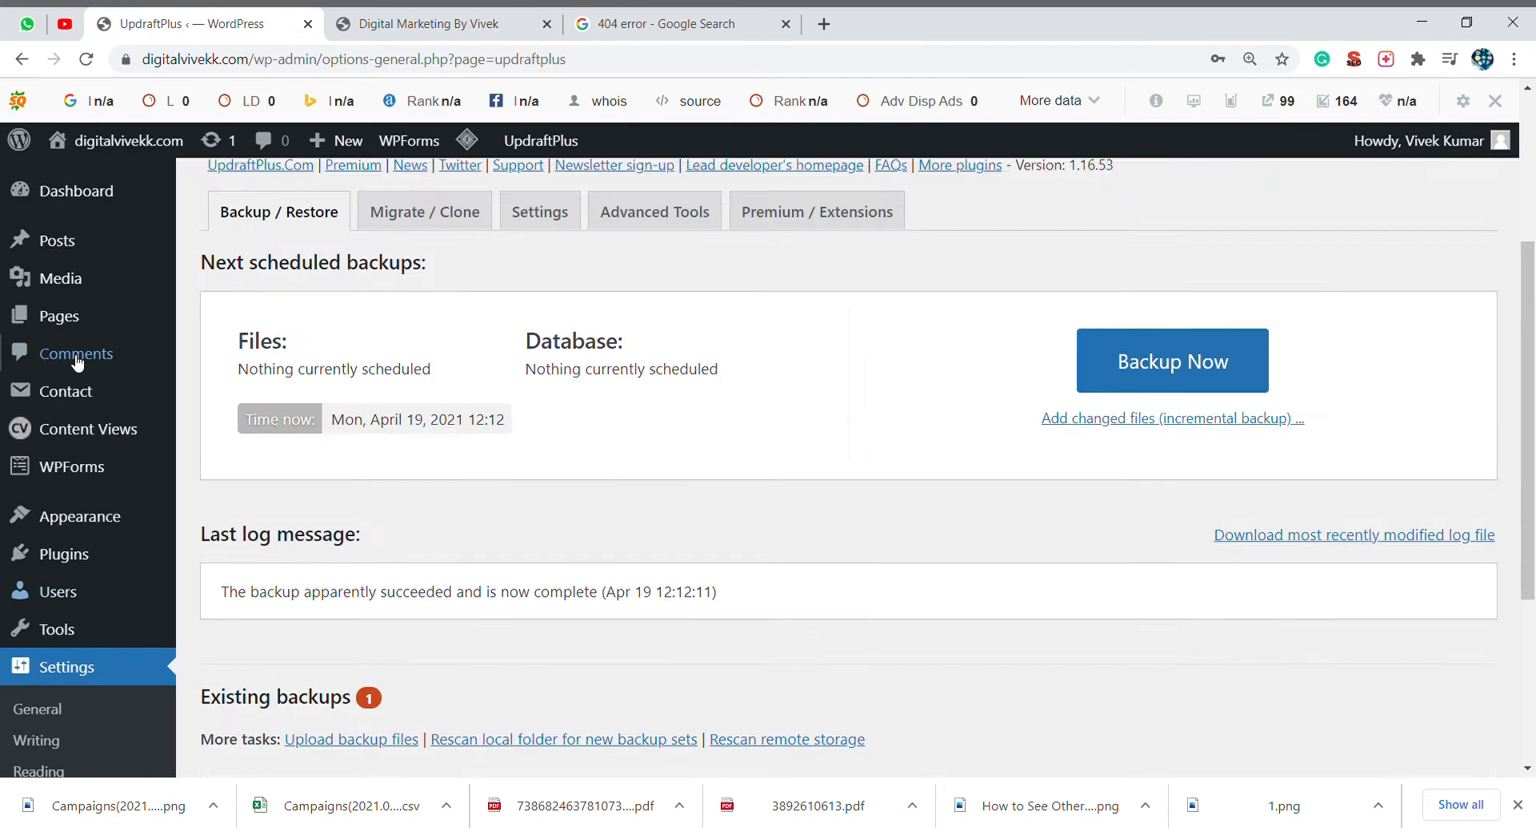
{"action": "left_click", "coordinate": [83, 321]}
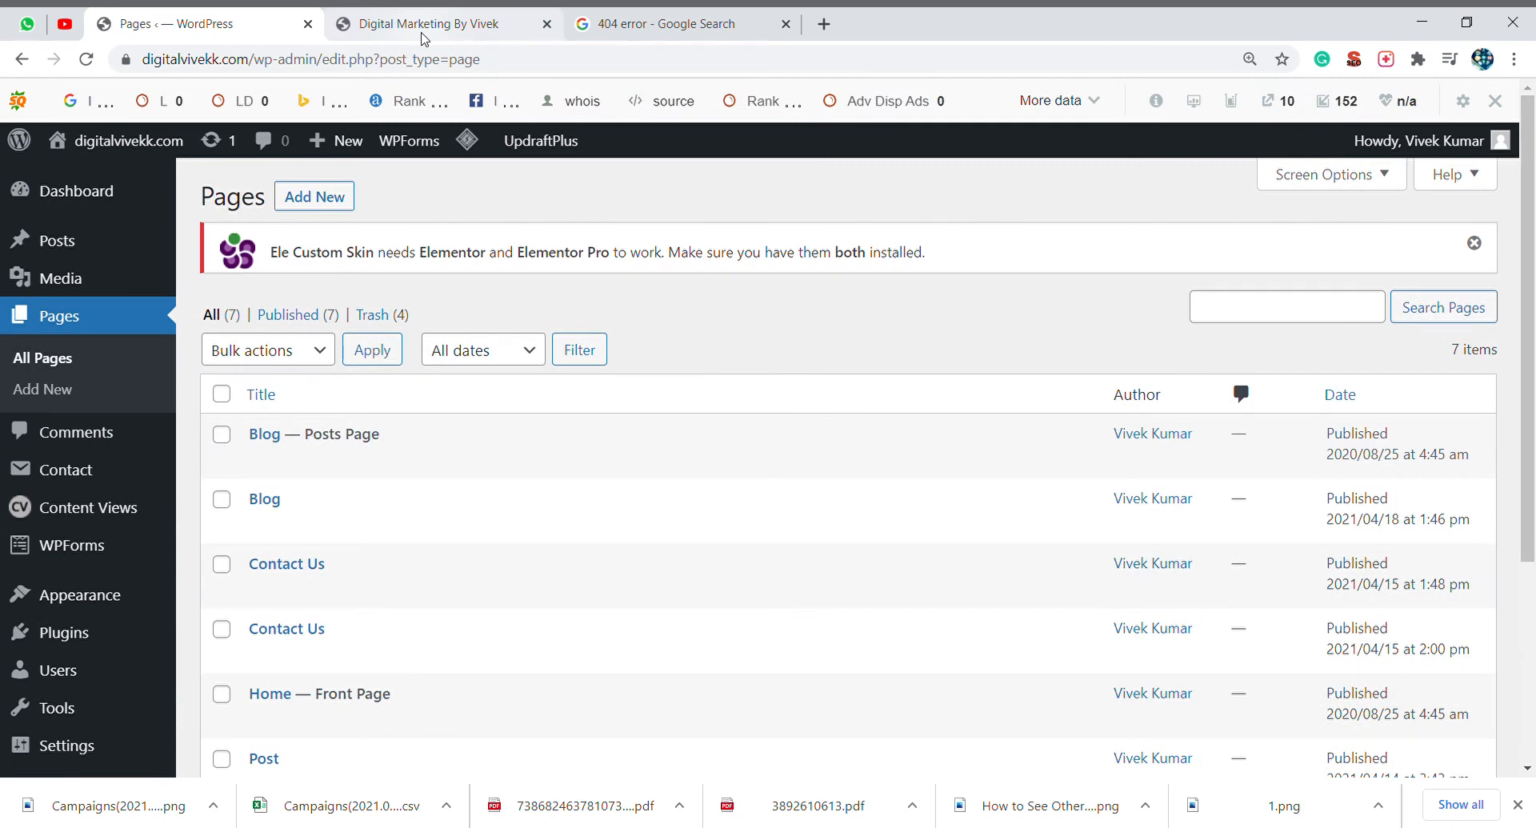
{"action": "left_click", "coordinate": [423, 37]}
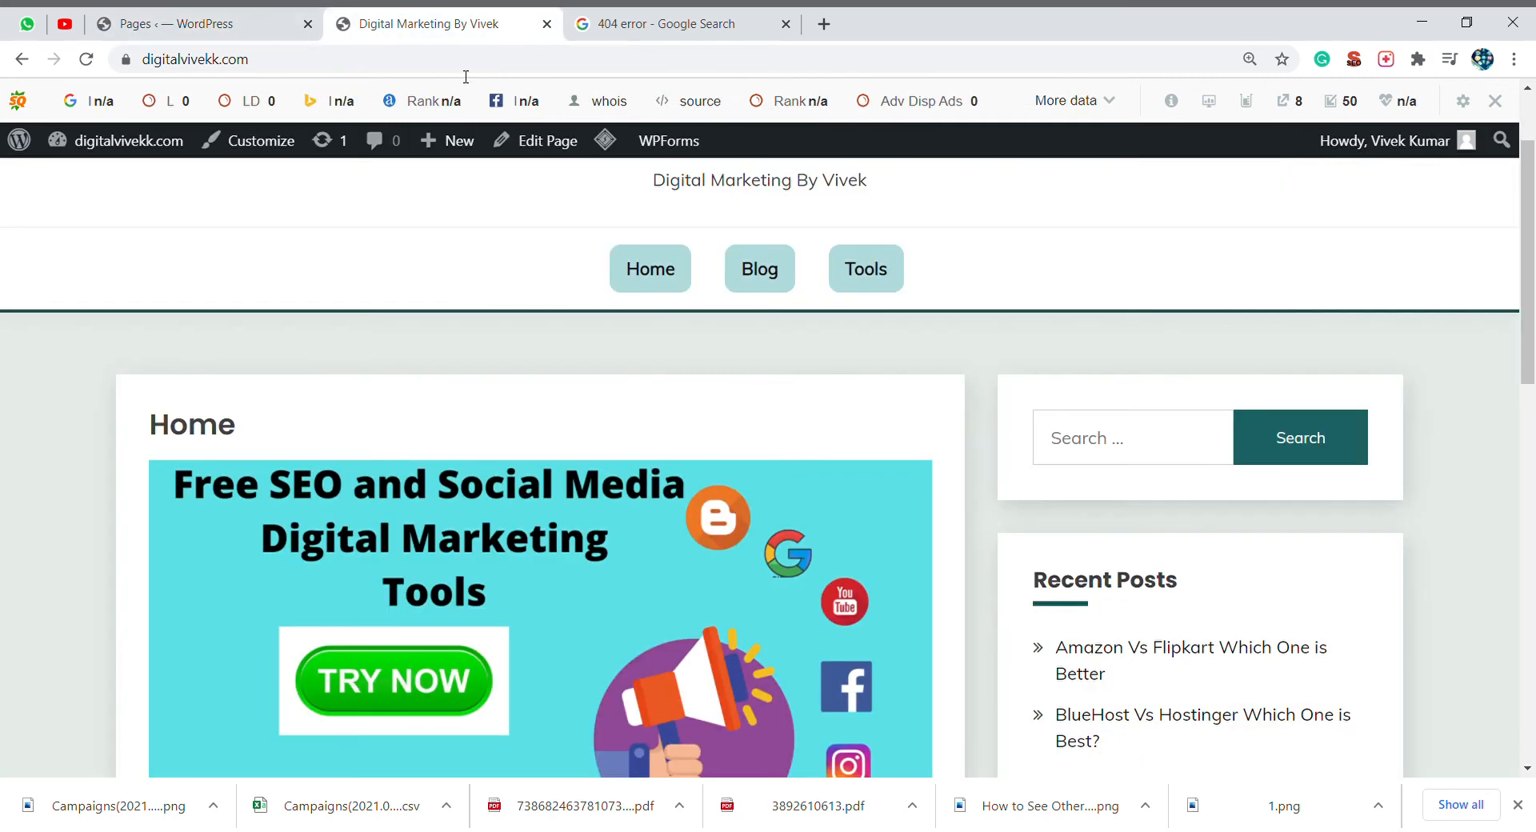
Return to the WordPress pages list and move the Home front page to the trash.
{"action": "left_click", "coordinate": [240, 24]}
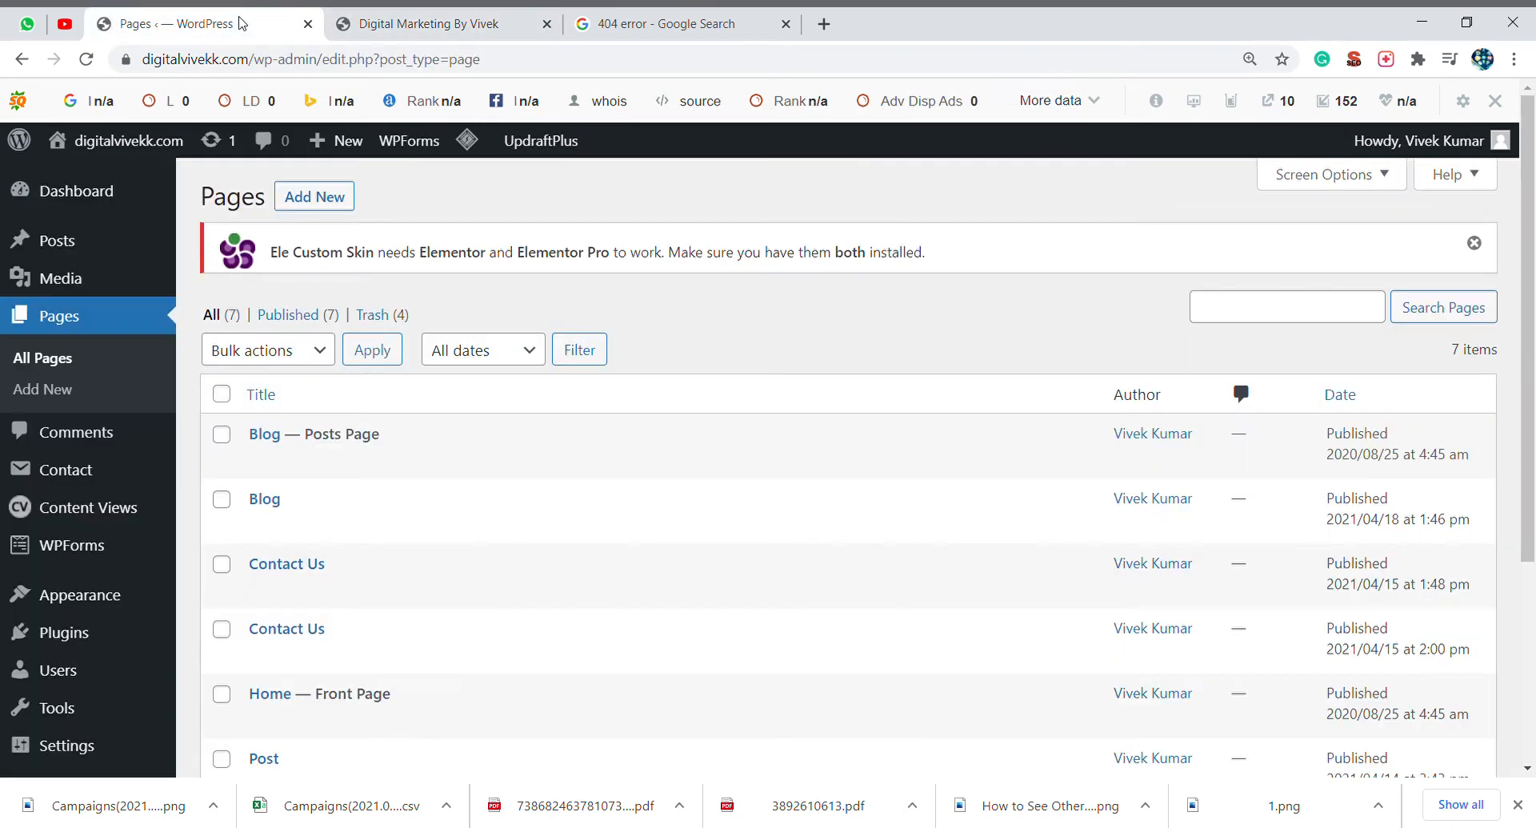
{"action": "scroll", "coordinate": [282, 618], "scroll_direction": "down", "scroll_amount": 1}
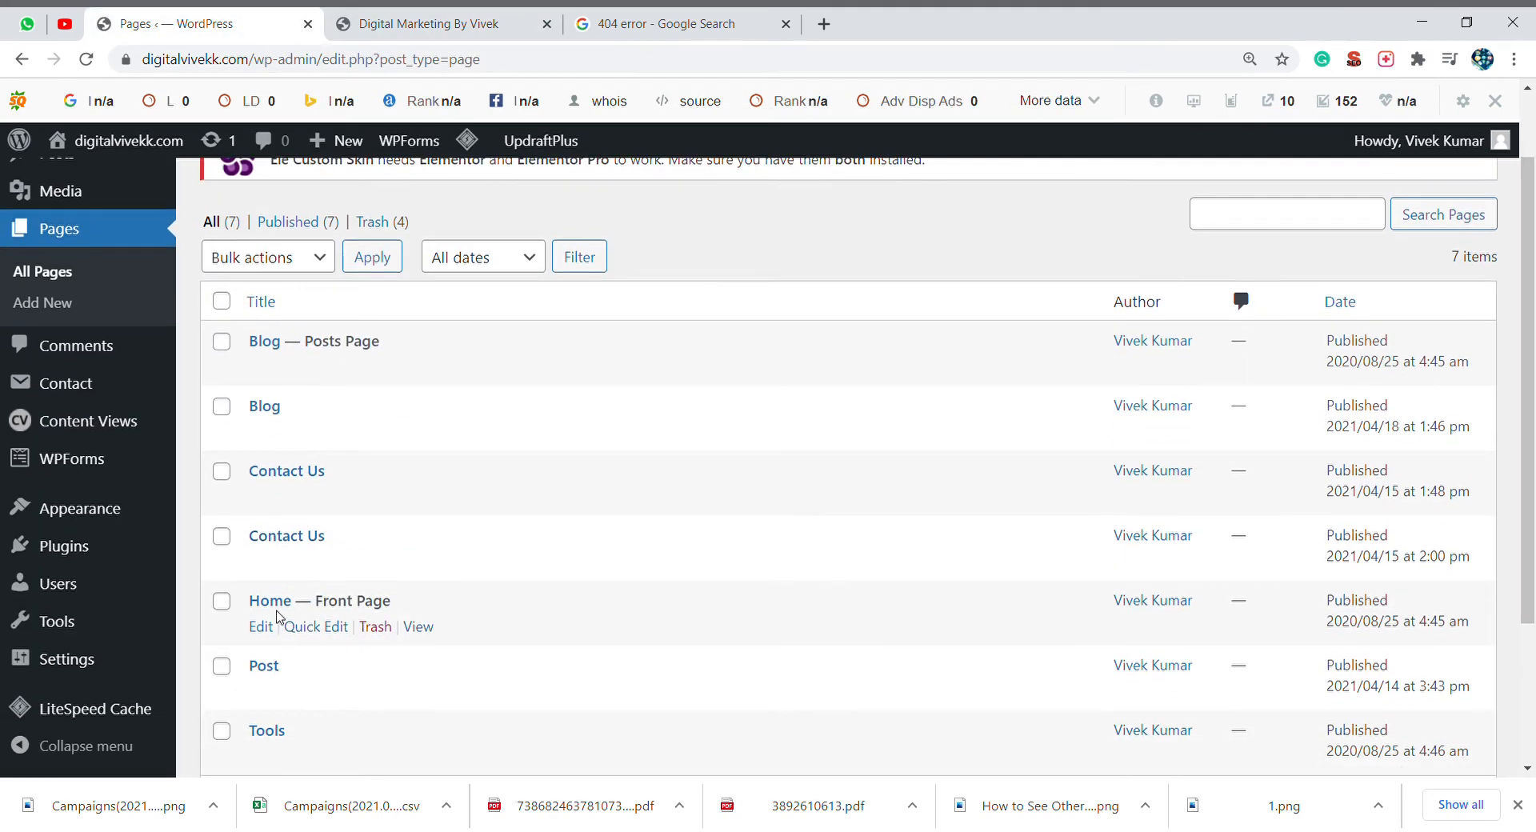
{"action": "left_click", "coordinate": [386, 633]}
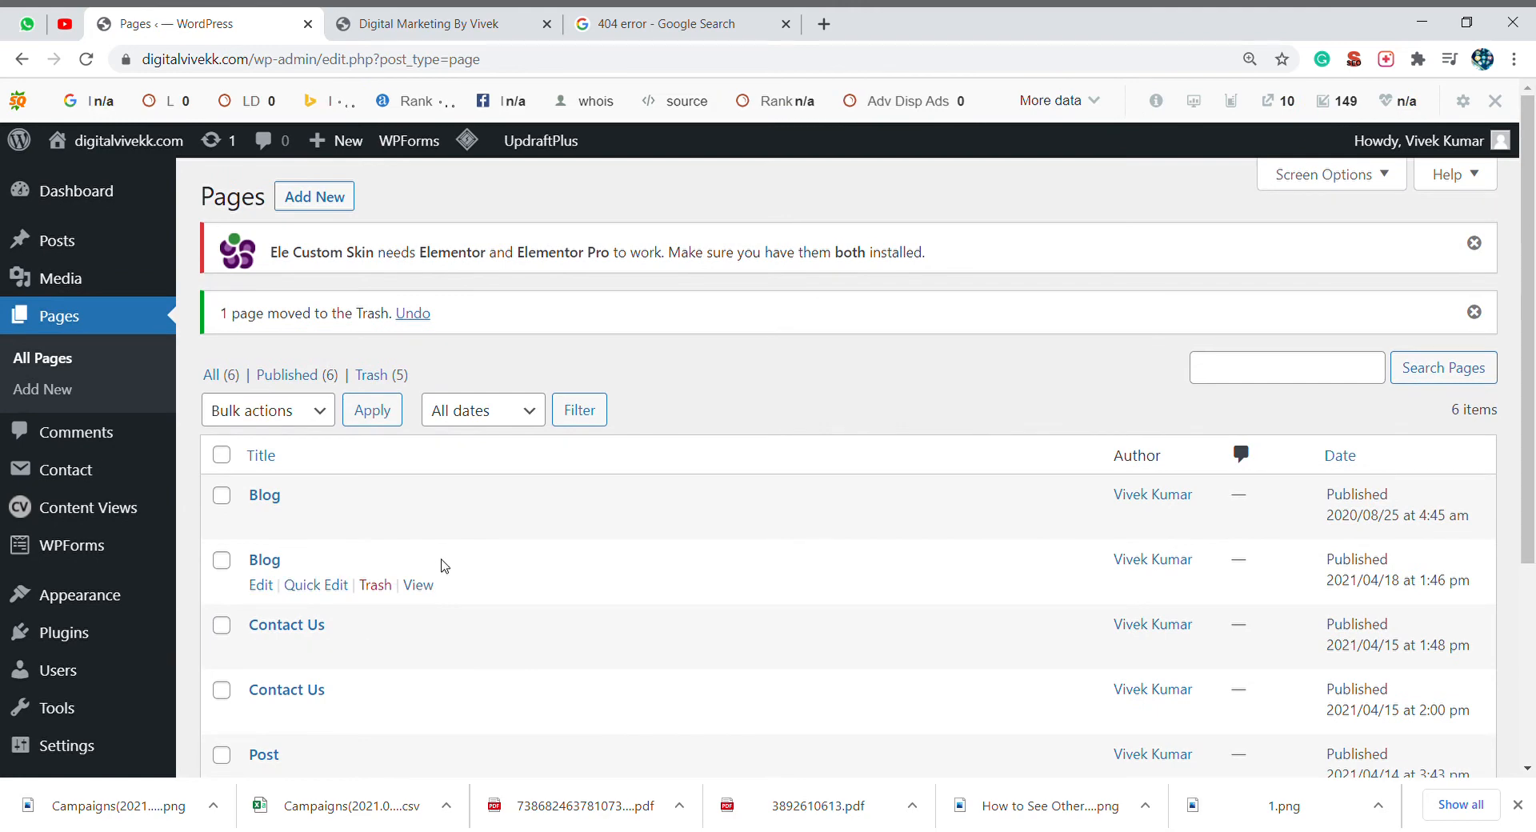
Reload the live website's home page and examine its content and navigation without the Home page.
{"action": "left_click", "coordinate": [399, 20]}
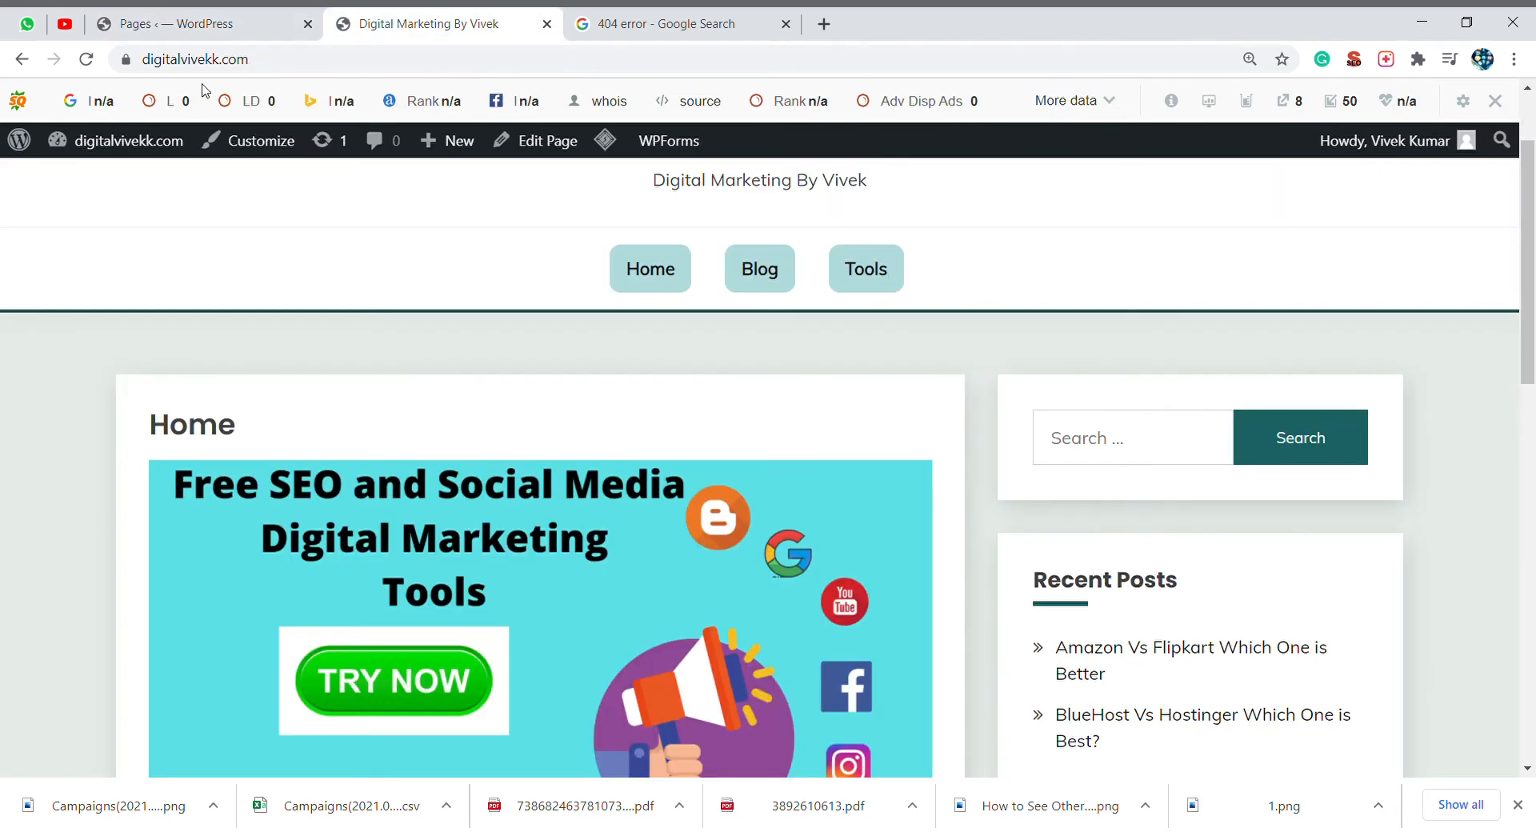
{"action": "left_click", "coordinate": [86, 58]}
{"action": "scroll", "coordinate": [24, 446], "scroll_direction": "down", "scroll_amount": 2}
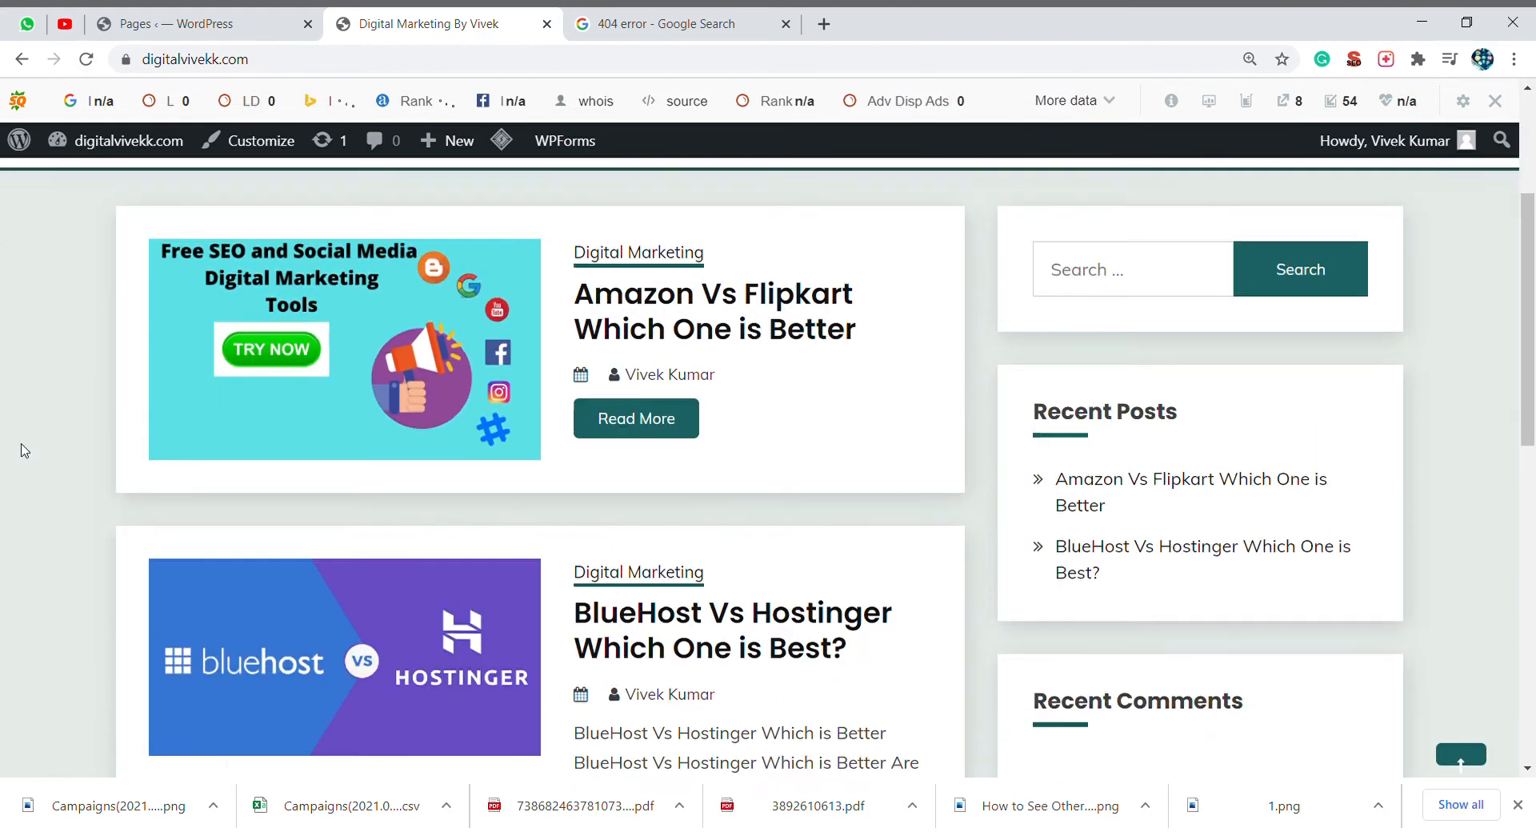
{"action": "scroll", "coordinate": [24, 445], "scroll_direction": "up", "scroll_amount": 3}
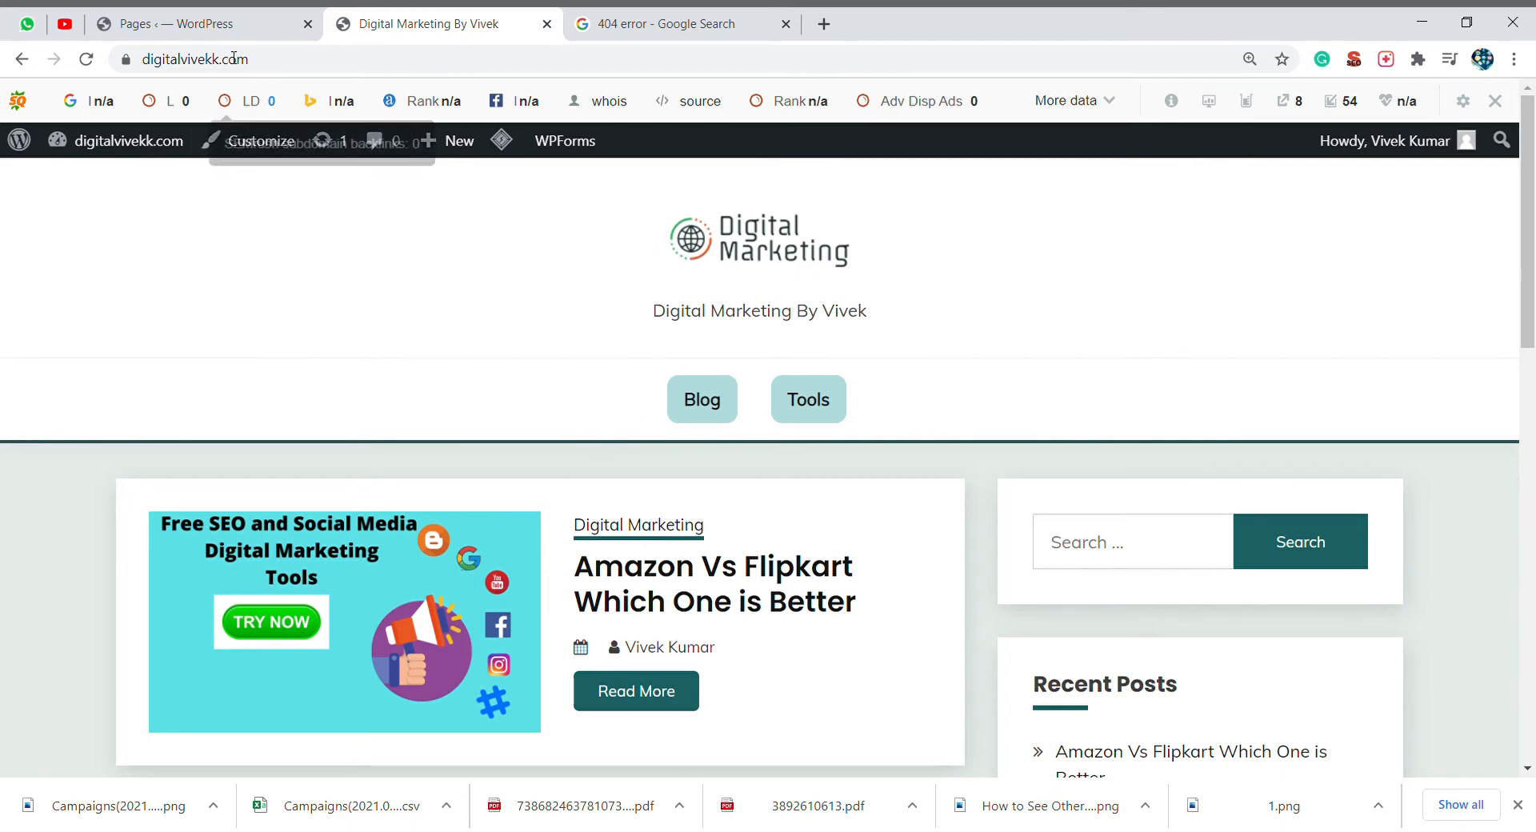
Return to the WordPress admin, list the installed plugins and open the settings of UpdraftPlus - Backup/Restore.
{"action": "left_click", "coordinate": [215, 23]}
{"action": "mouse_move", "coordinate": [140, 497]}
{"action": "scroll", "coordinate": [138, 496], "scroll_direction": "down", "scroll_amount": 2}
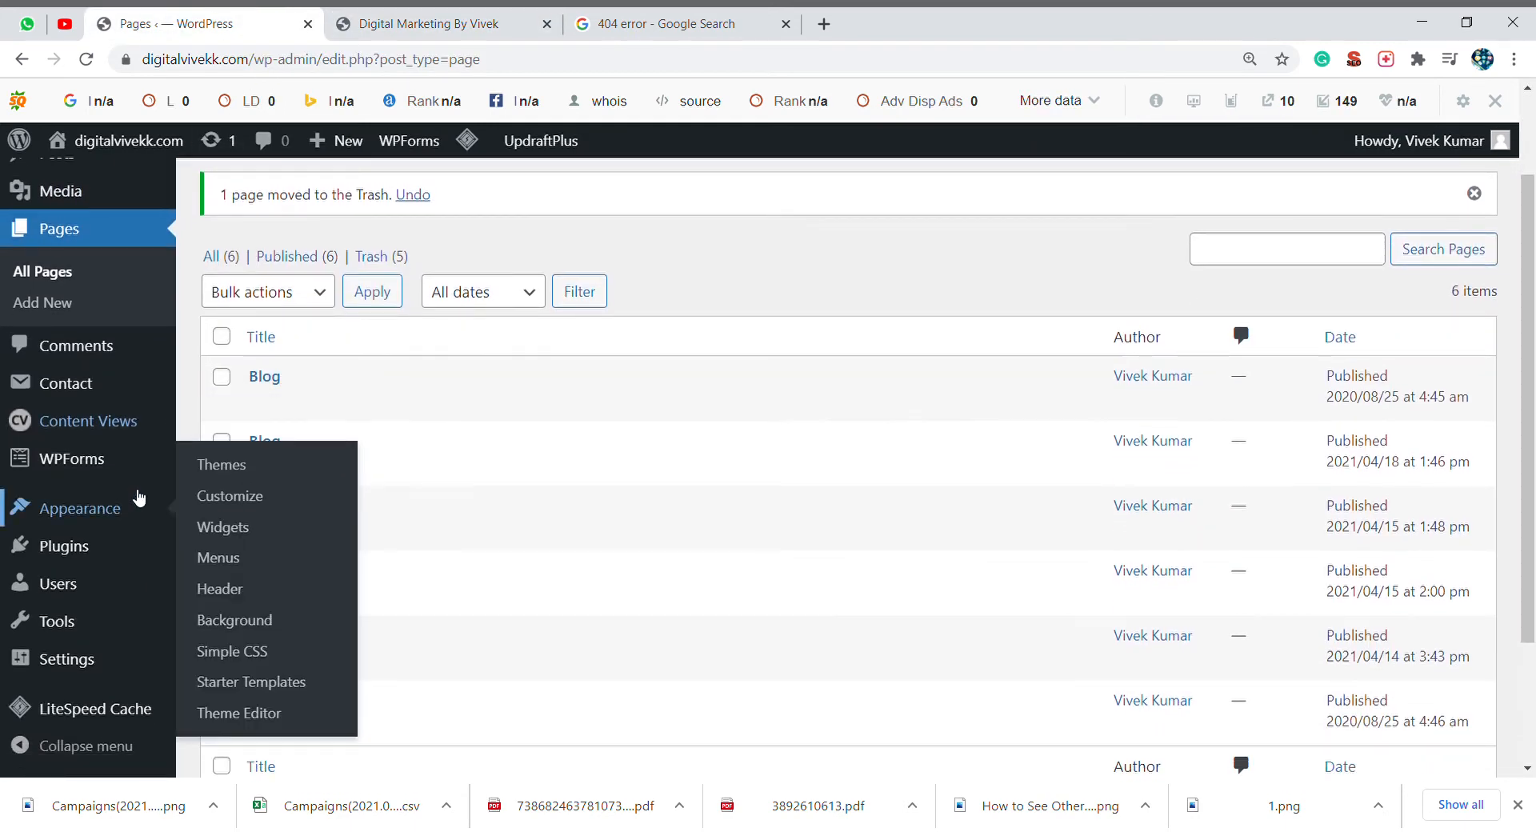
{"action": "mouse_move", "coordinate": [97, 583]}
{"action": "scroll", "coordinate": [97, 584], "scroll_direction": "down", "scroll_amount": 2}
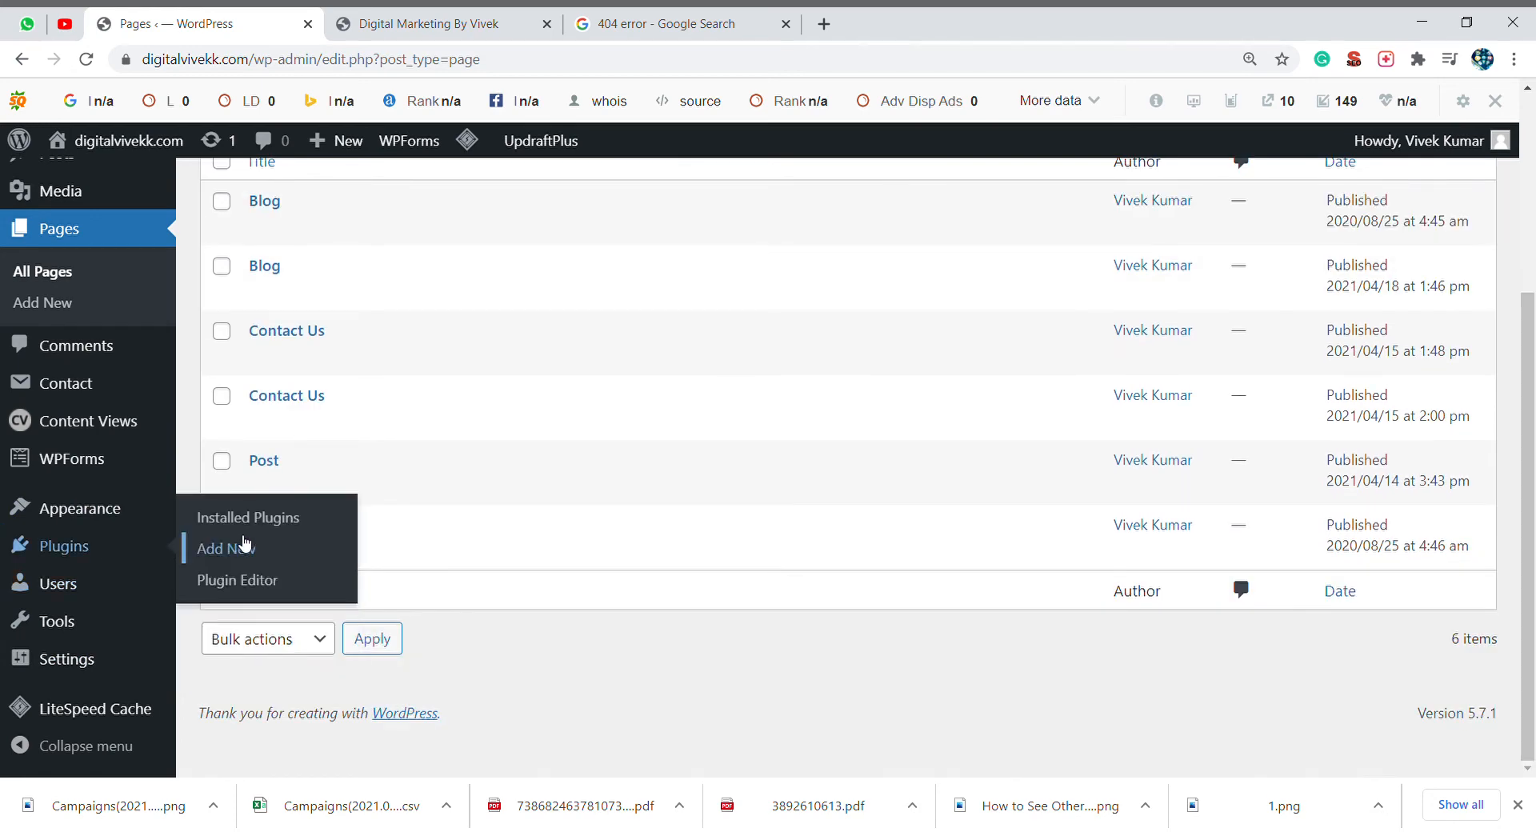
{"action": "left_click", "coordinate": [256, 526]}
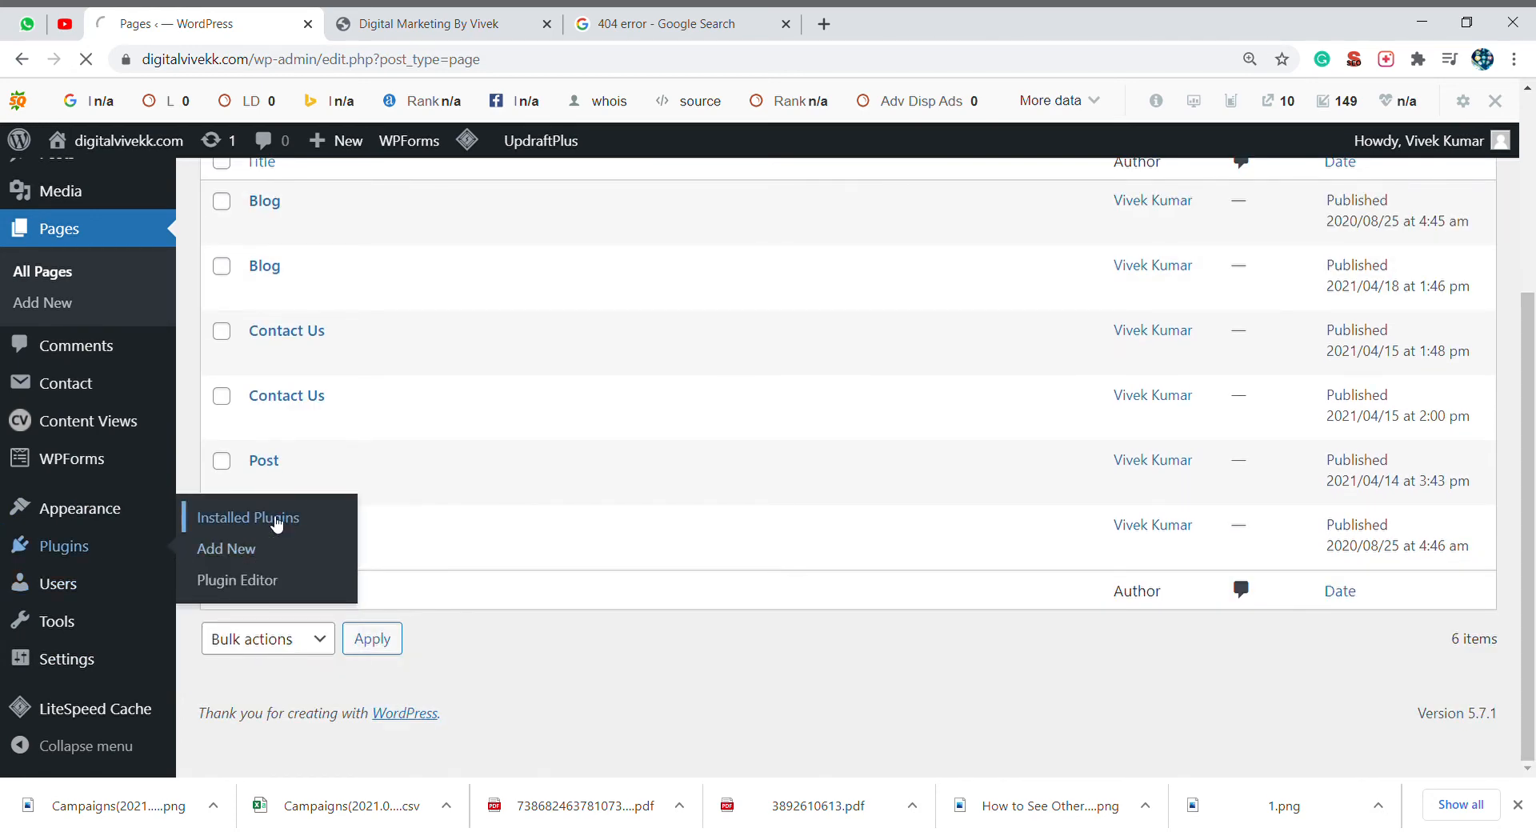
{"action": "scroll", "coordinate": [535, 474], "scroll_direction": "down", "scroll_amount": 3}
{"action": "scroll", "coordinate": [535, 474], "scroll_direction": "down", "scroll_amount": 10}
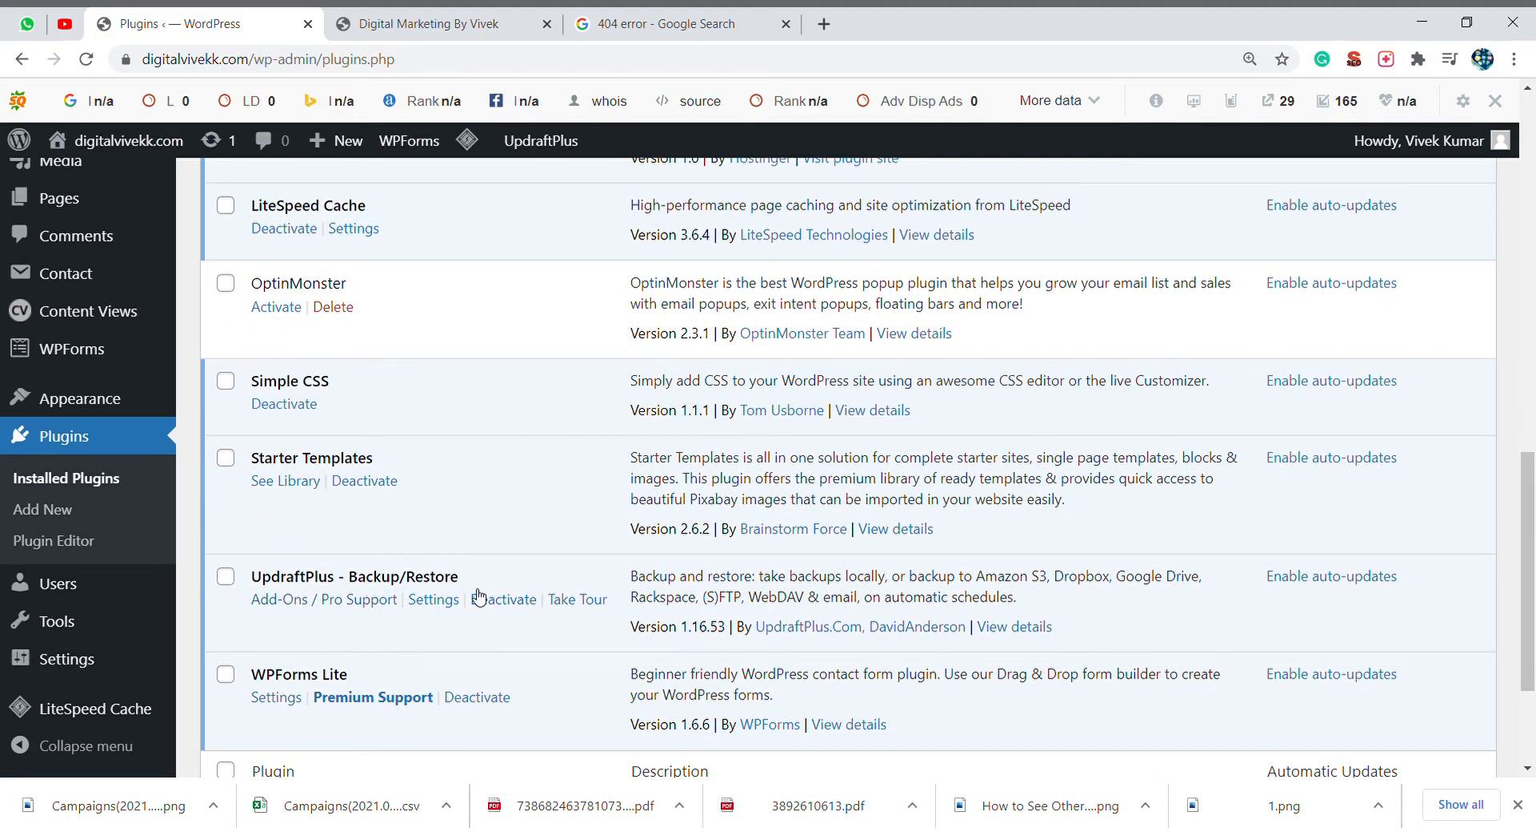
{"action": "left_click", "coordinate": [442, 600]}
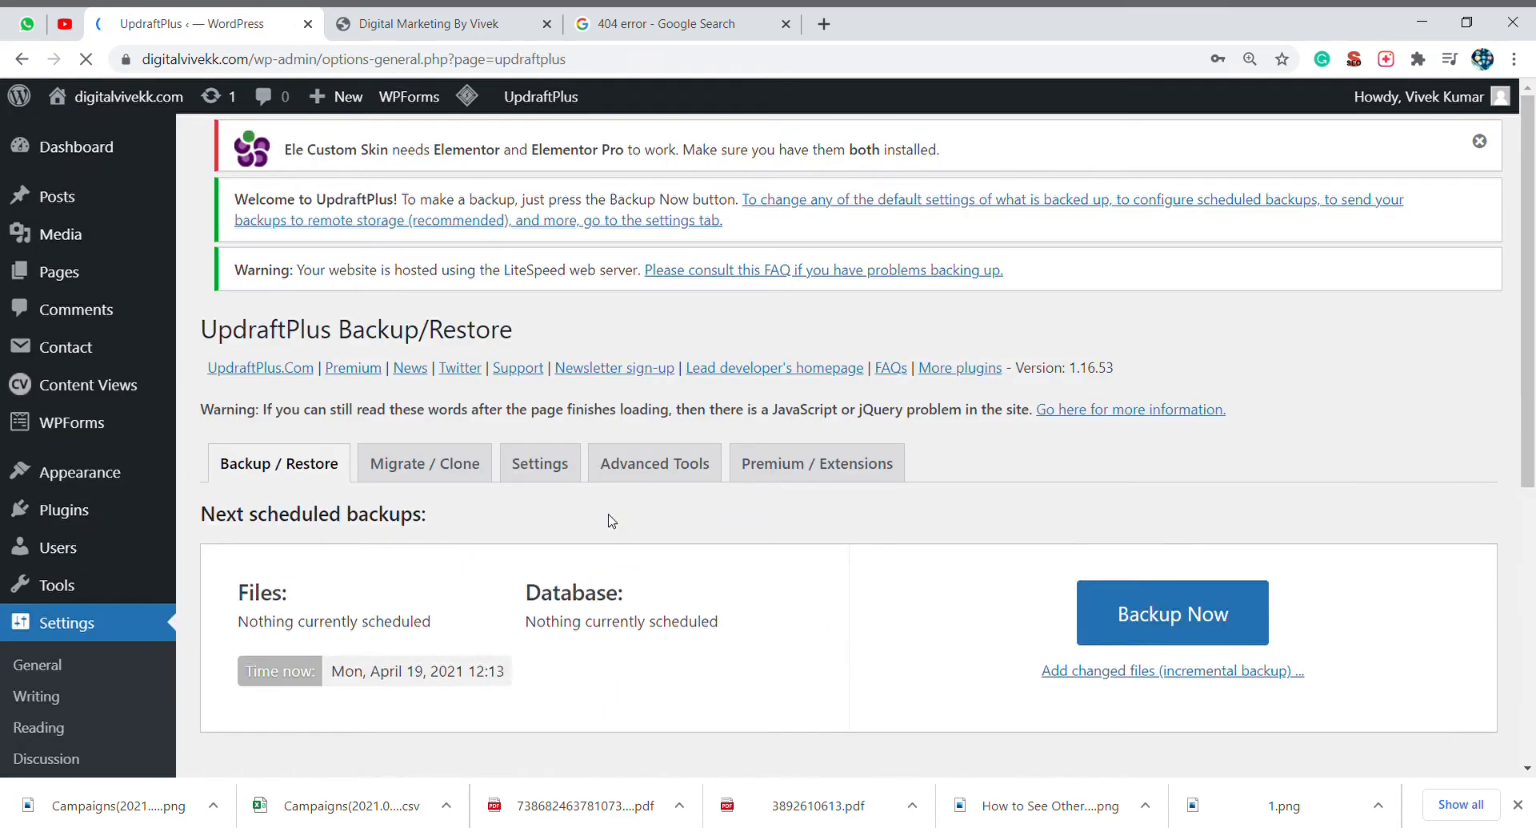
Restore the existing backup of Apr 19, 2021 12:08 with its Plugins, Themes, Uploads, Others and Database components.
{"action": "scroll", "coordinate": [948, 568], "scroll_direction": "down", "scroll_amount": 5}
{"action": "scroll", "coordinate": [948, 569], "scroll_direction": "down", "scroll_amount": 2}
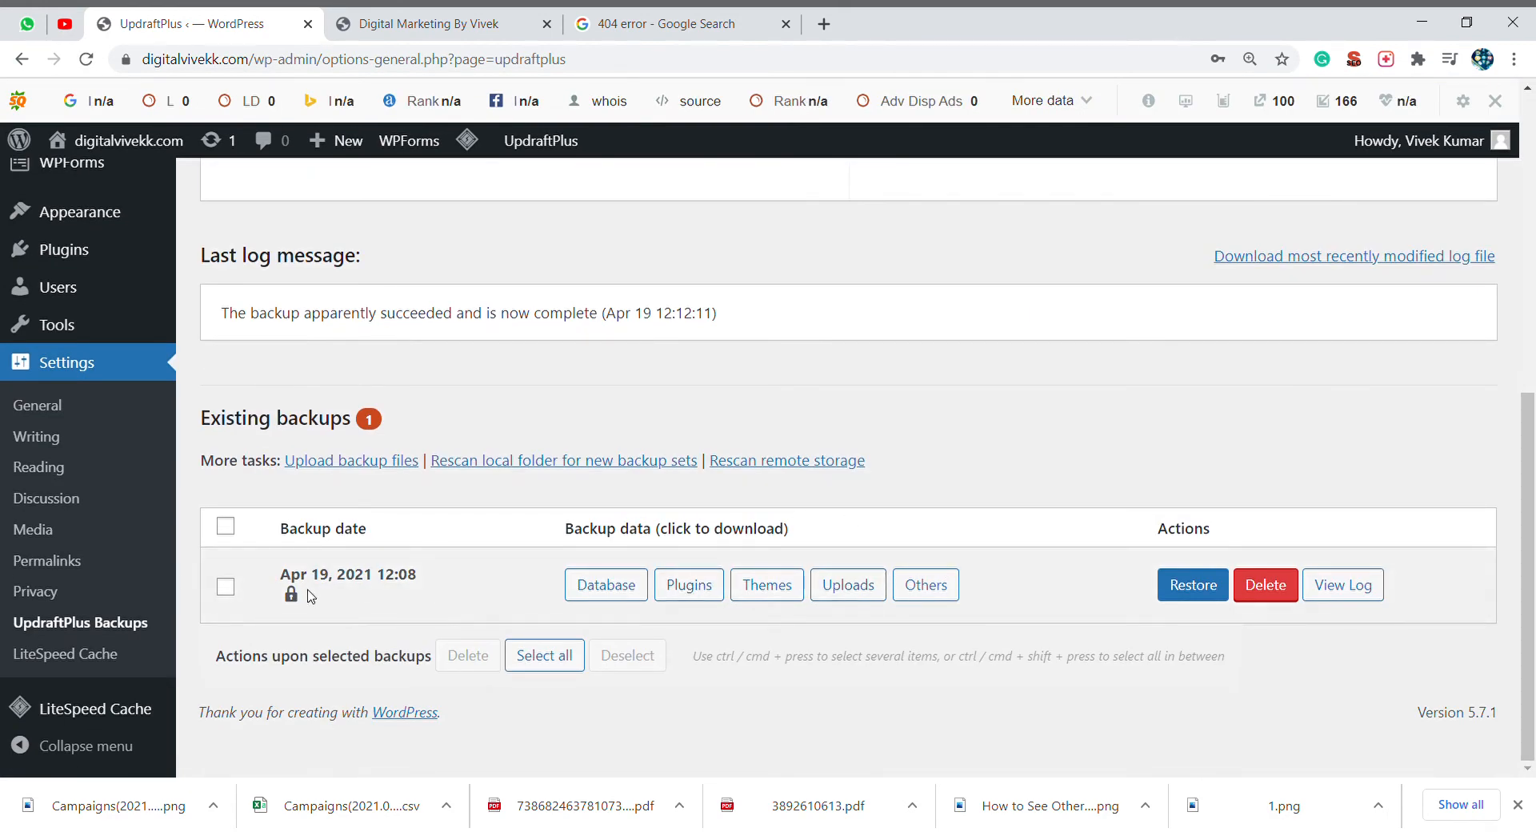
{"action": "left_click", "coordinate": [1192, 588]}
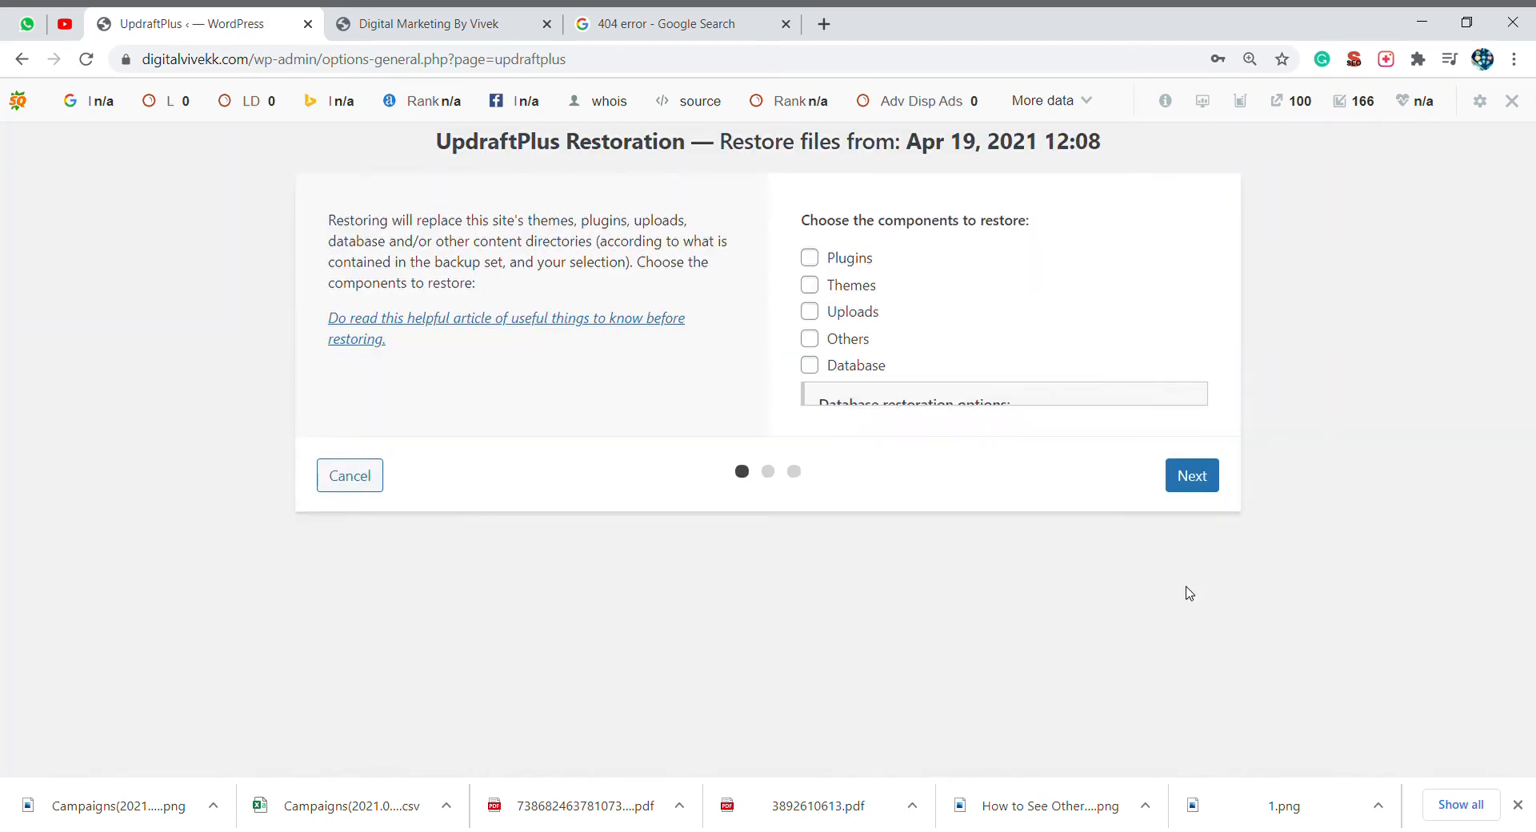
{"action": "left_click", "coordinate": [810, 258]}
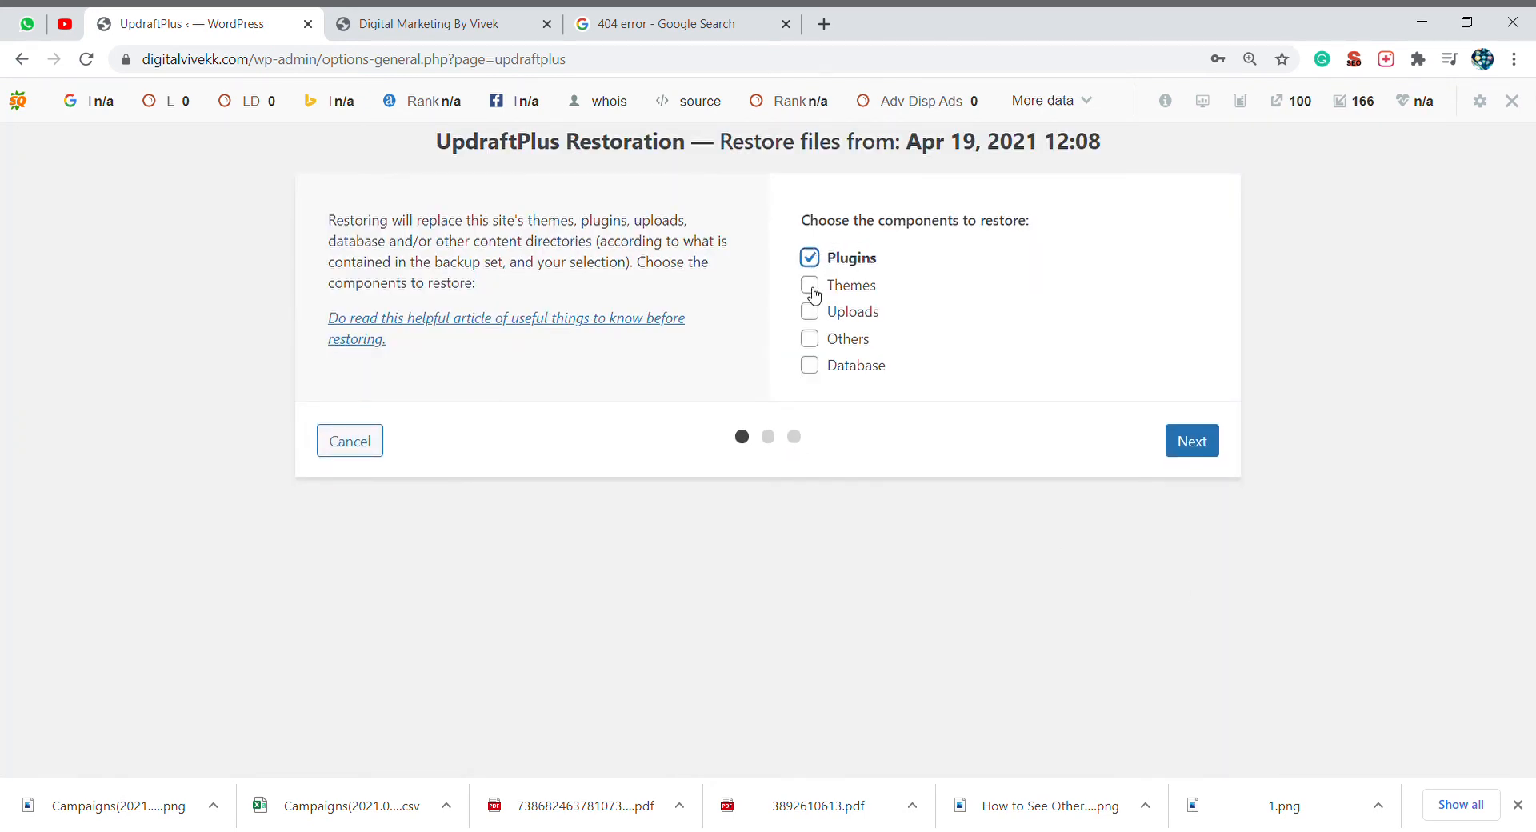
{"action": "left_click", "coordinate": [811, 288]}
{"action": "left_click", "coordinate": [812, 314]}
{"action": "left_click", "coordinate": [812, 341]}
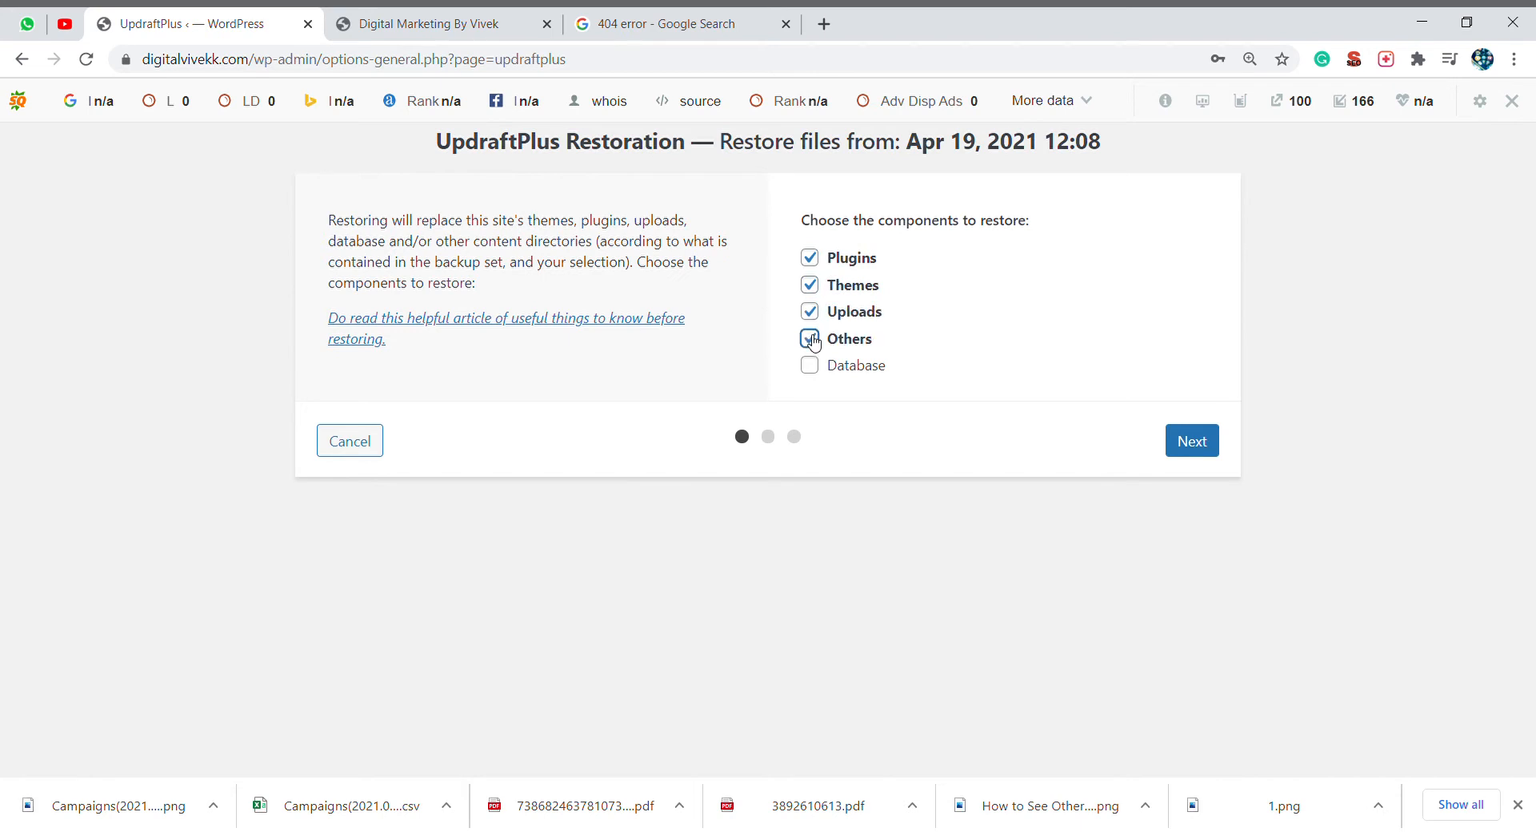
{"action": "left_click", "coordinate": [810, 366]}
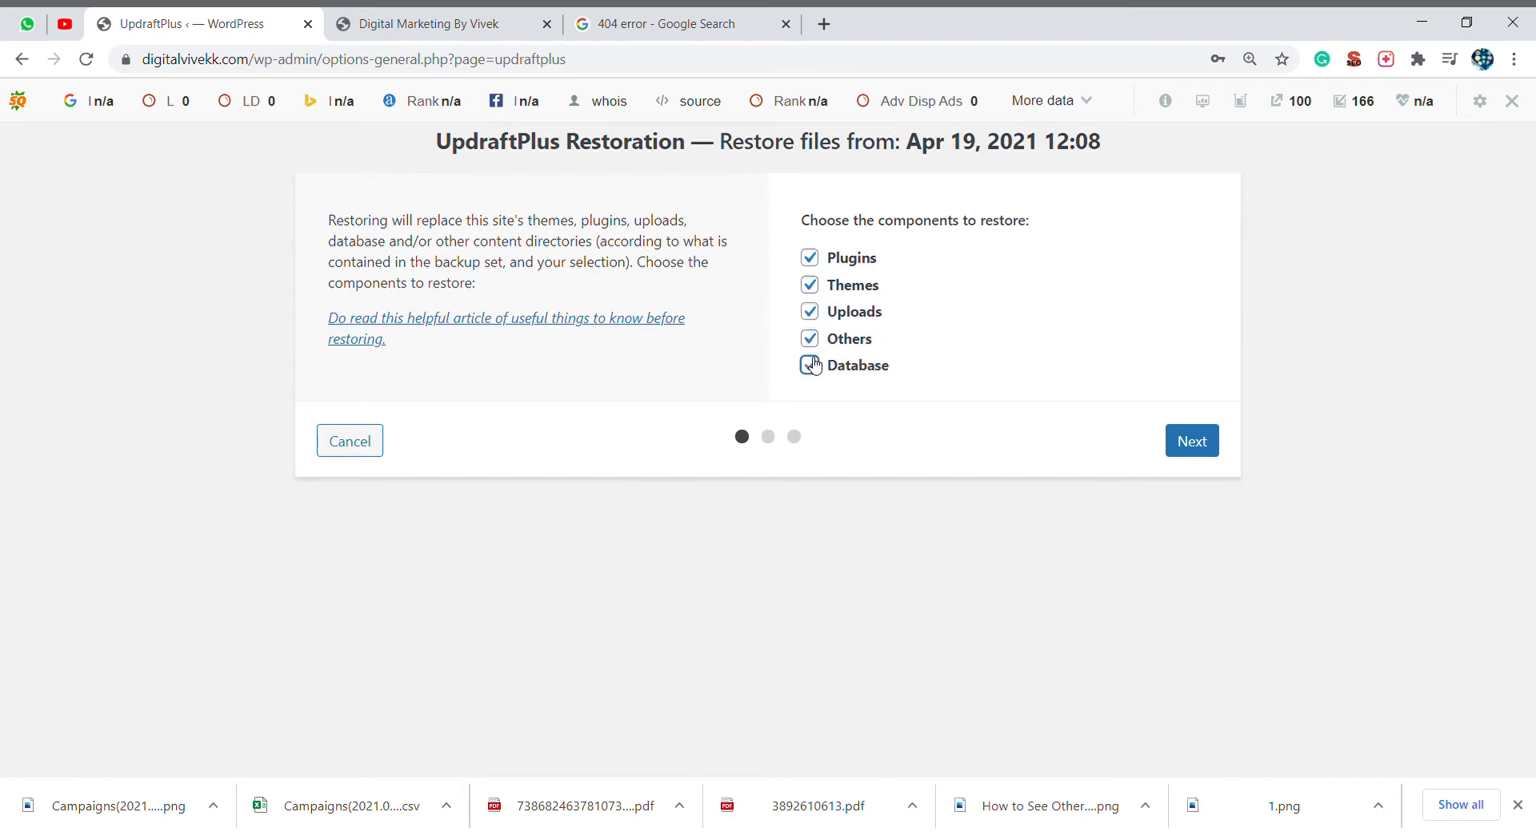
{"action": "left_click", "coordinate": [1190, 446]}
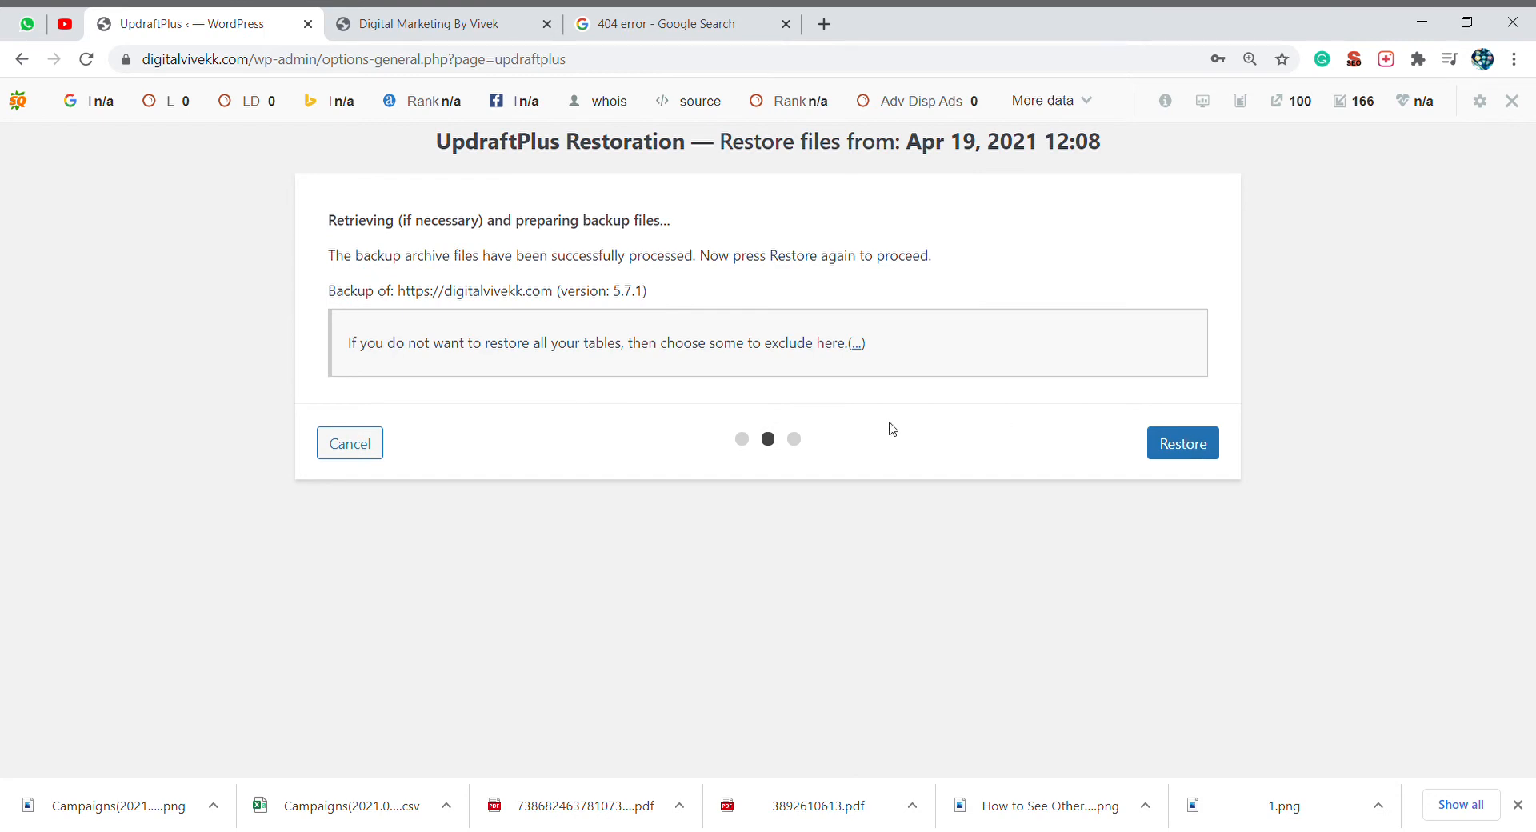
{"action": "left_click", "coordinate": [1183, 448]}
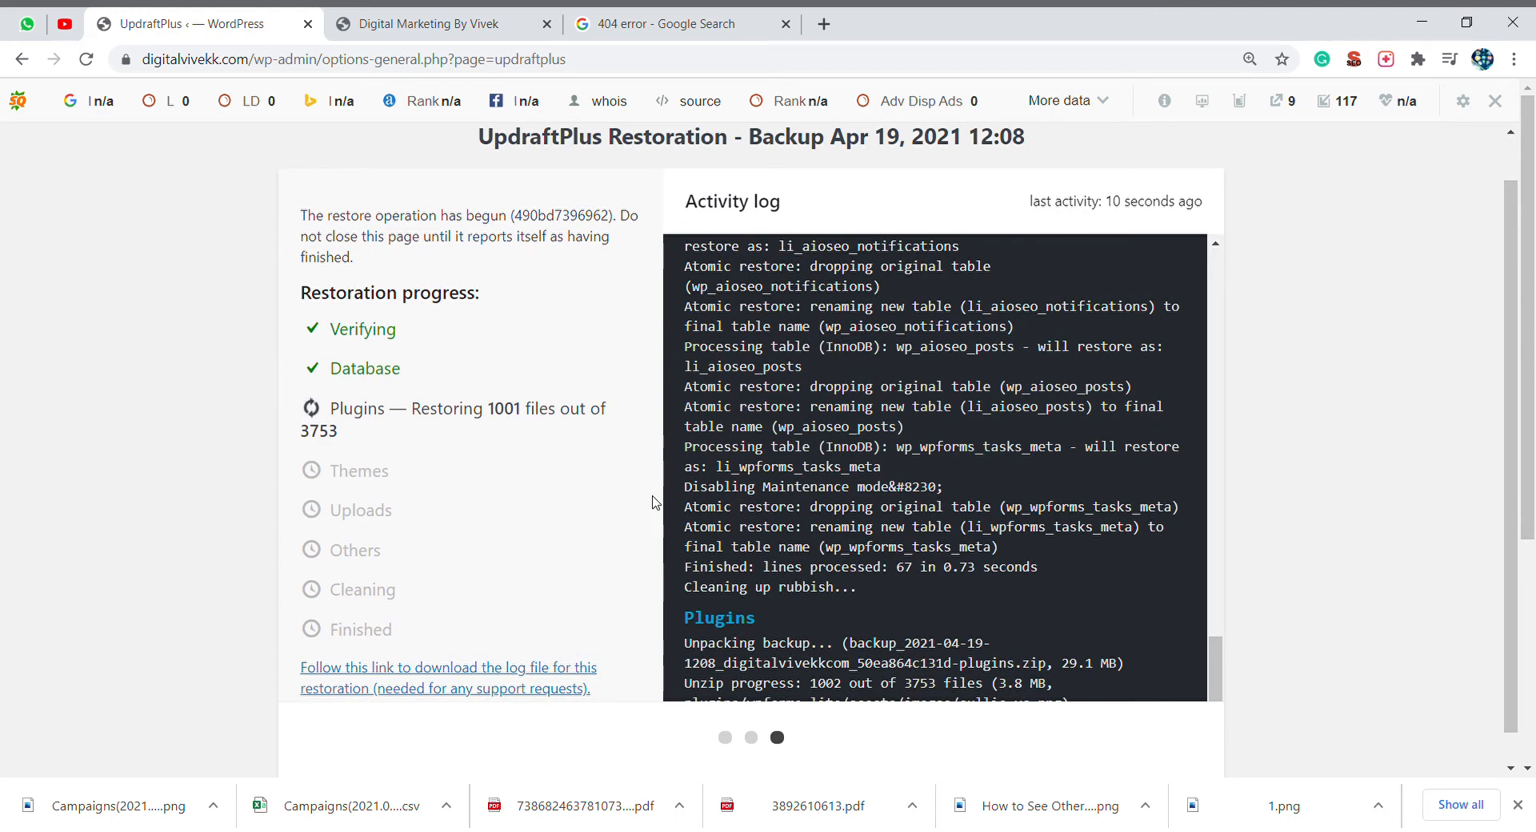
Reload the live home page during the restoration, and return to the UpdraftPlus restoration page to examine its progress and activity log.
{"action": "left_click", "coordinate": [413, 27]}
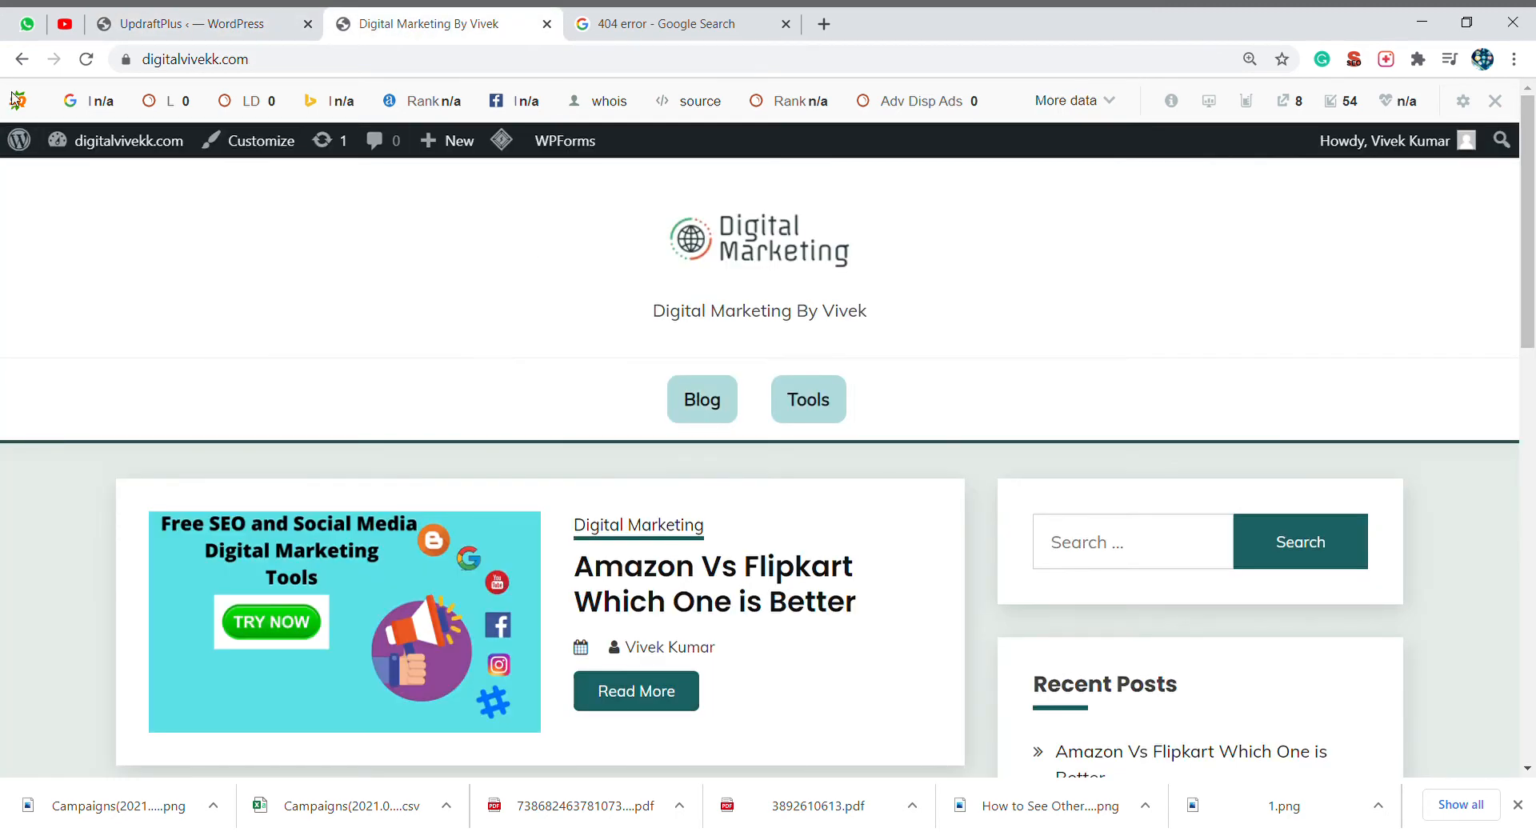
{"action": "left_click", "coordinate": [88, 59]}
{"action": "left_click", "coordinate": [239, 32]}
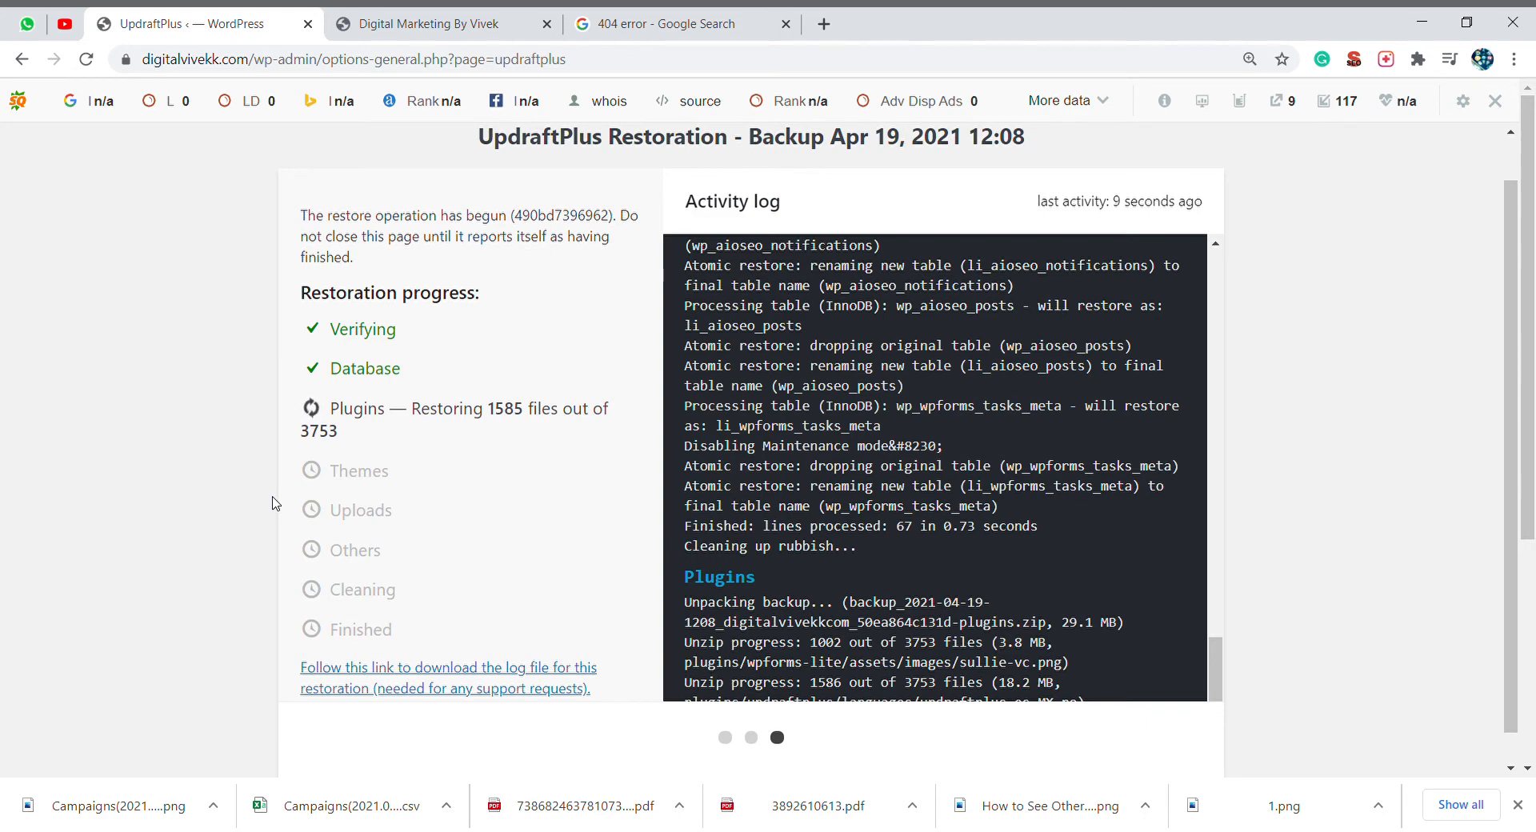
{"action": "scroll", "coordinate": [274, 503], "scroll_direction": "down", "scroll_amount": 1}
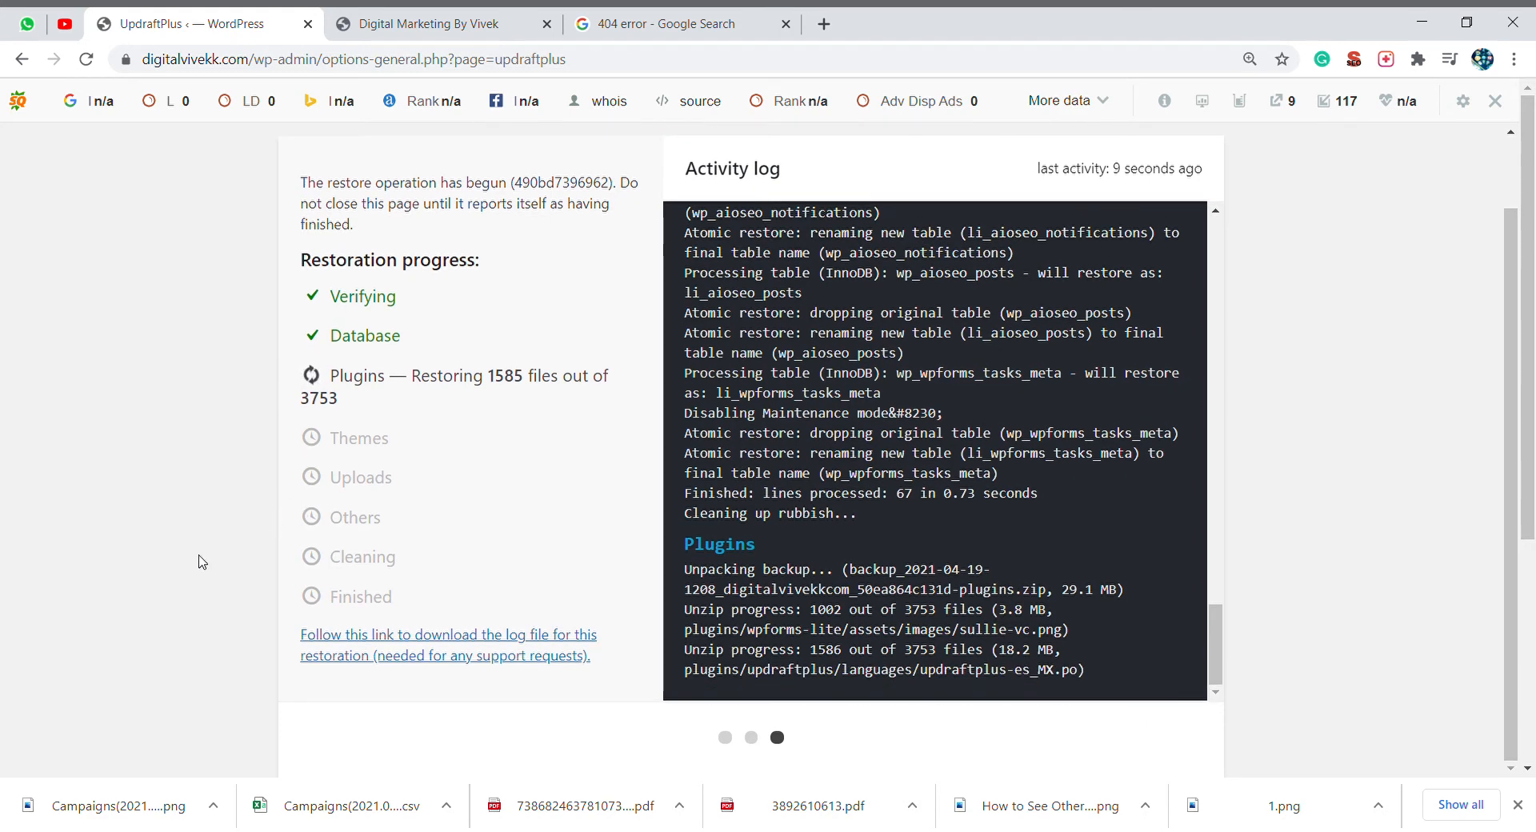
{"action": "scroll", "coordinate": [199, 550], "scroll_direction": "down", "scroll_amount": 3}
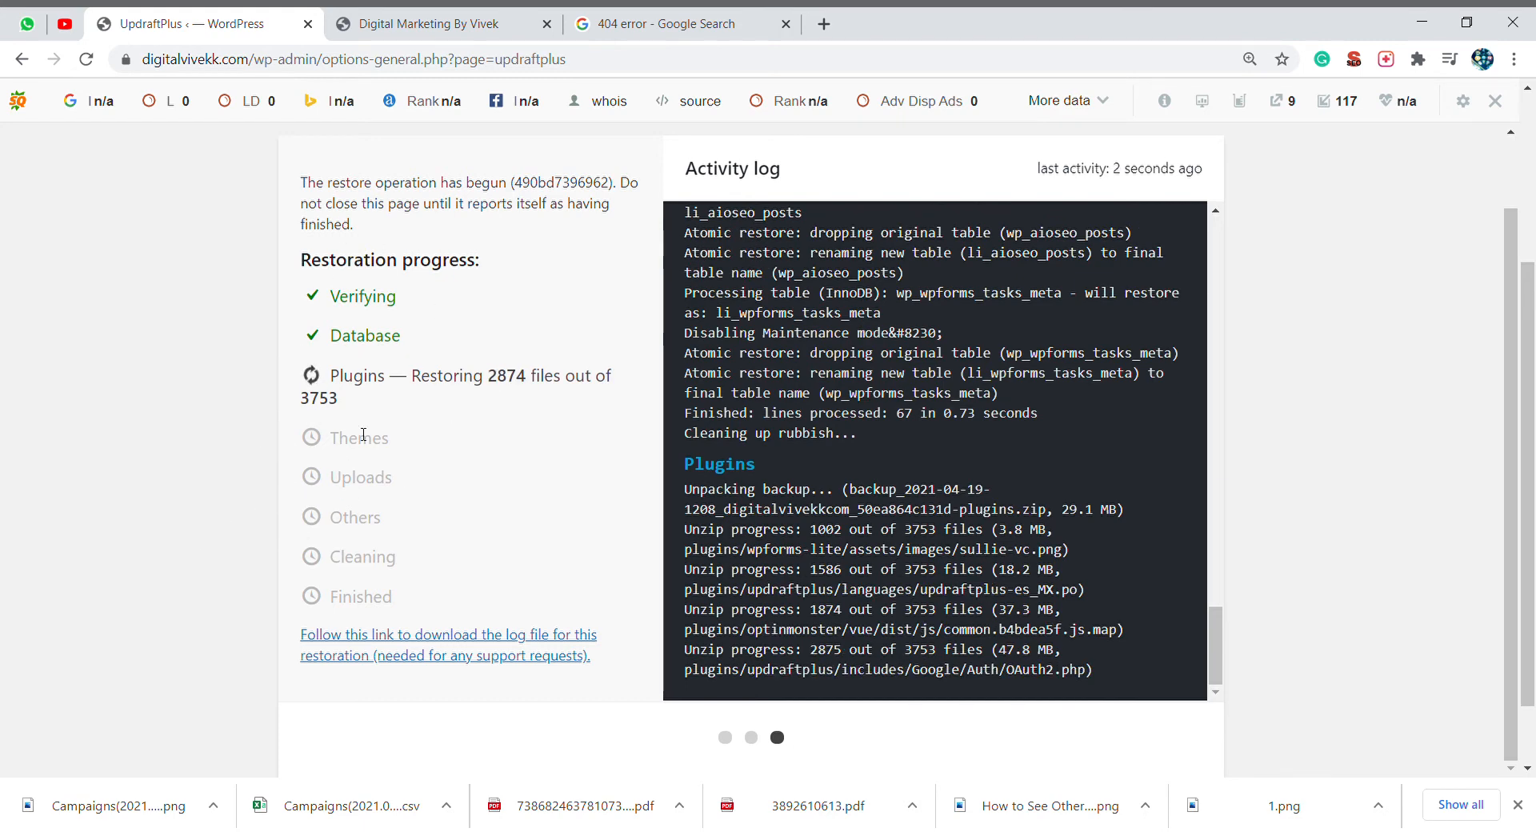
{"action": "scroll", "coordinate": [218, 538], "scroll_direction": "up", "scroll_amount": 1}
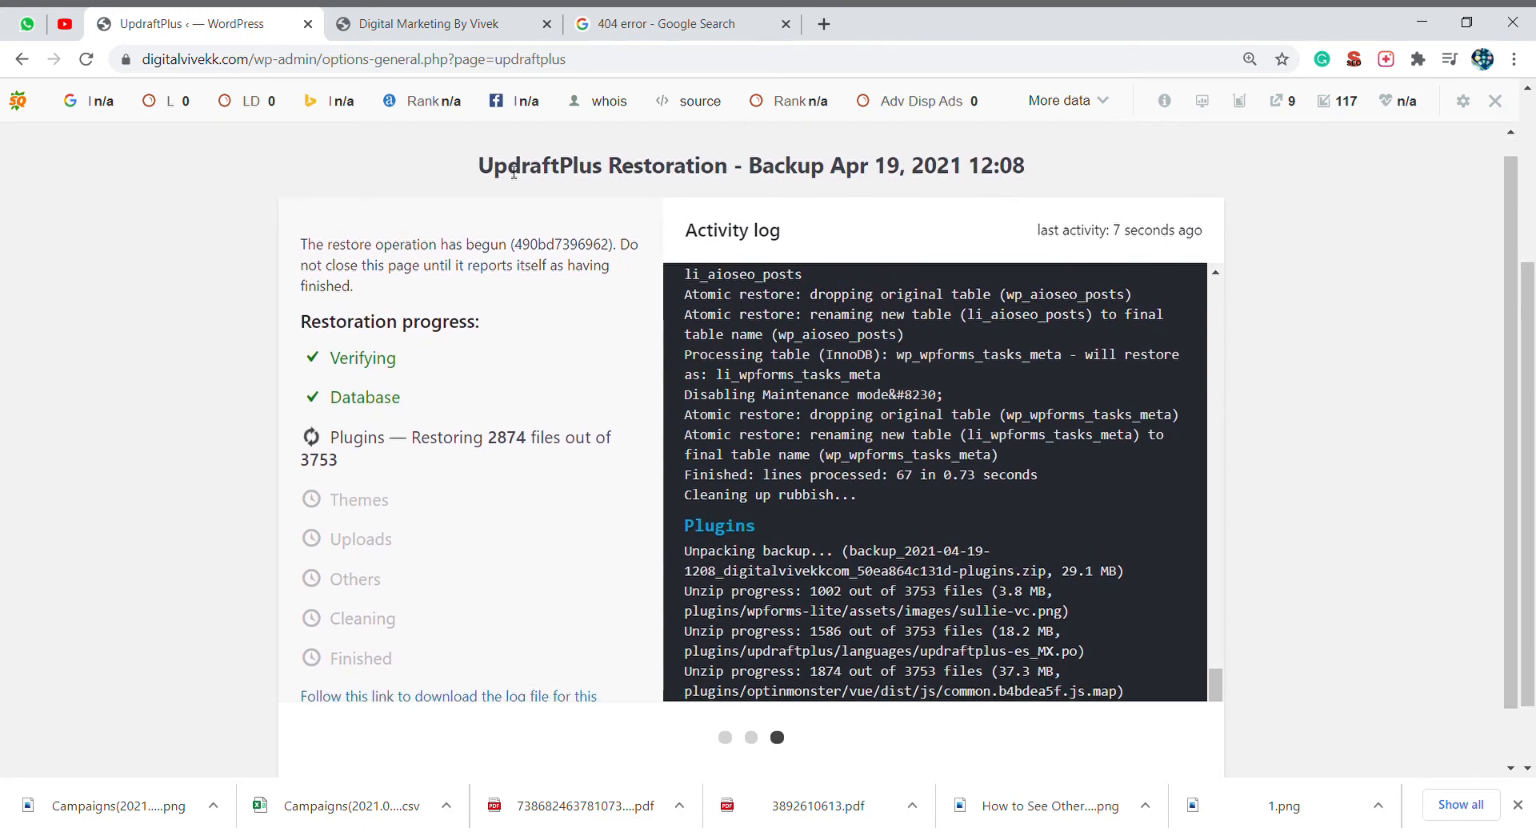
{"action": "left_click_drag", "start_coordinate": [480, 166], "coordinate": [1032, 168]}
{"action": "left_click", "coordinate": [1036, 172]}
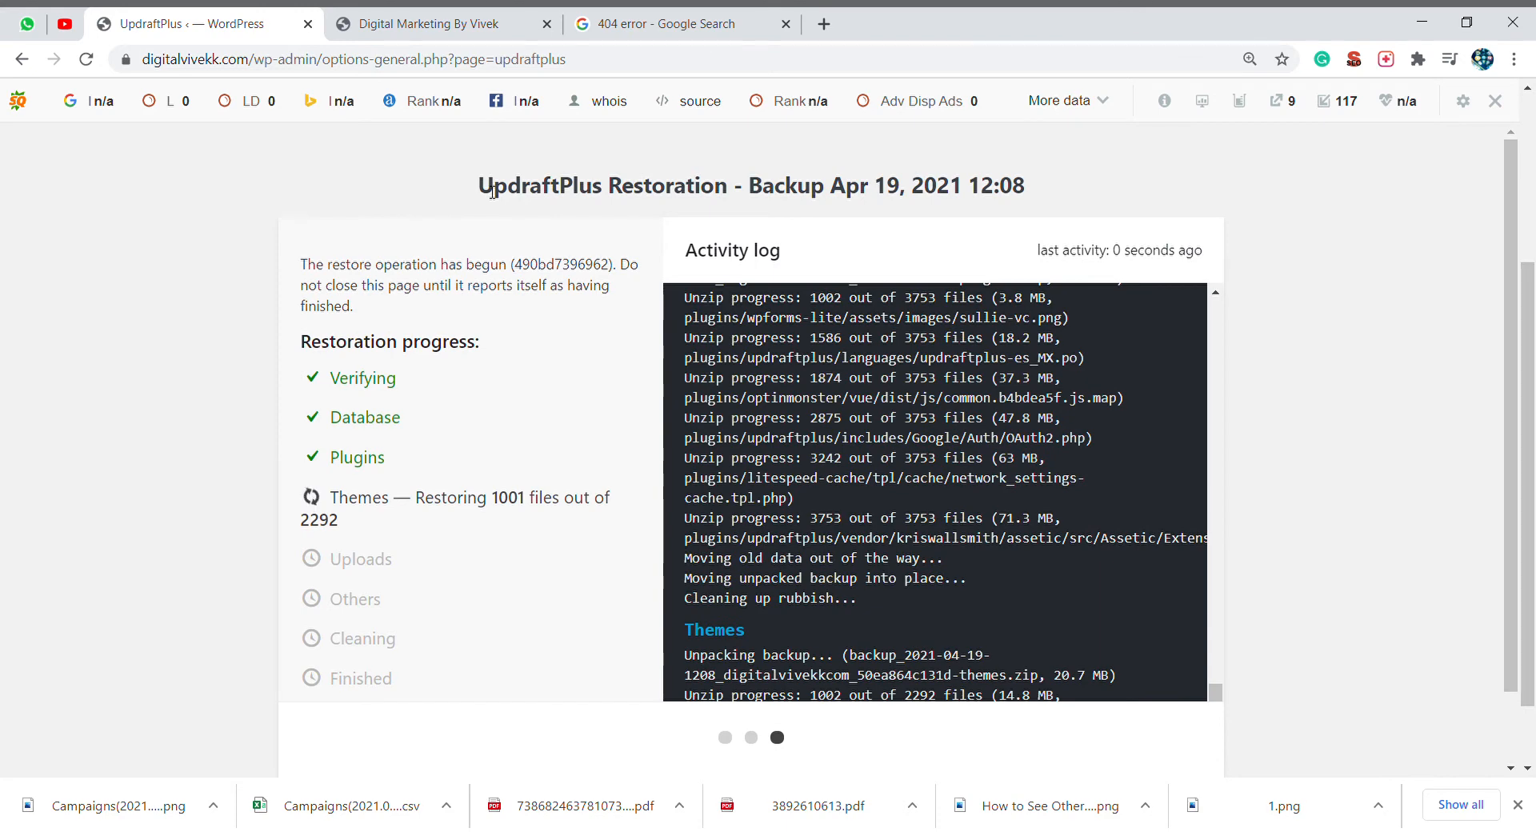
Reload the live home page again and review its content from header to footer while the restoration runs.
{"action": "left_click", "coordinate": [436, 28]}
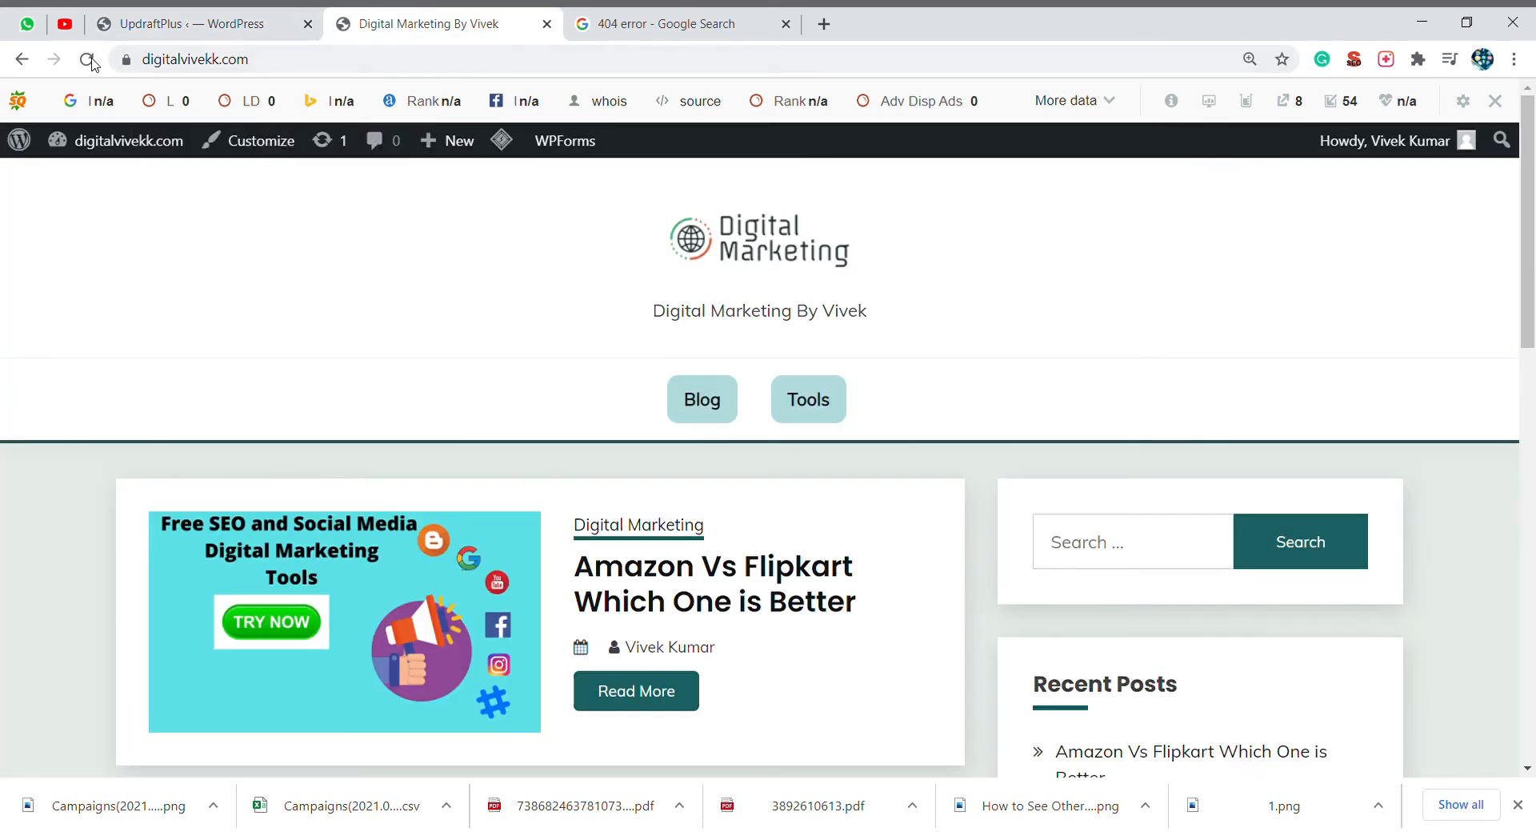
{"action": "left_click", "coordinate": [92, 61]}
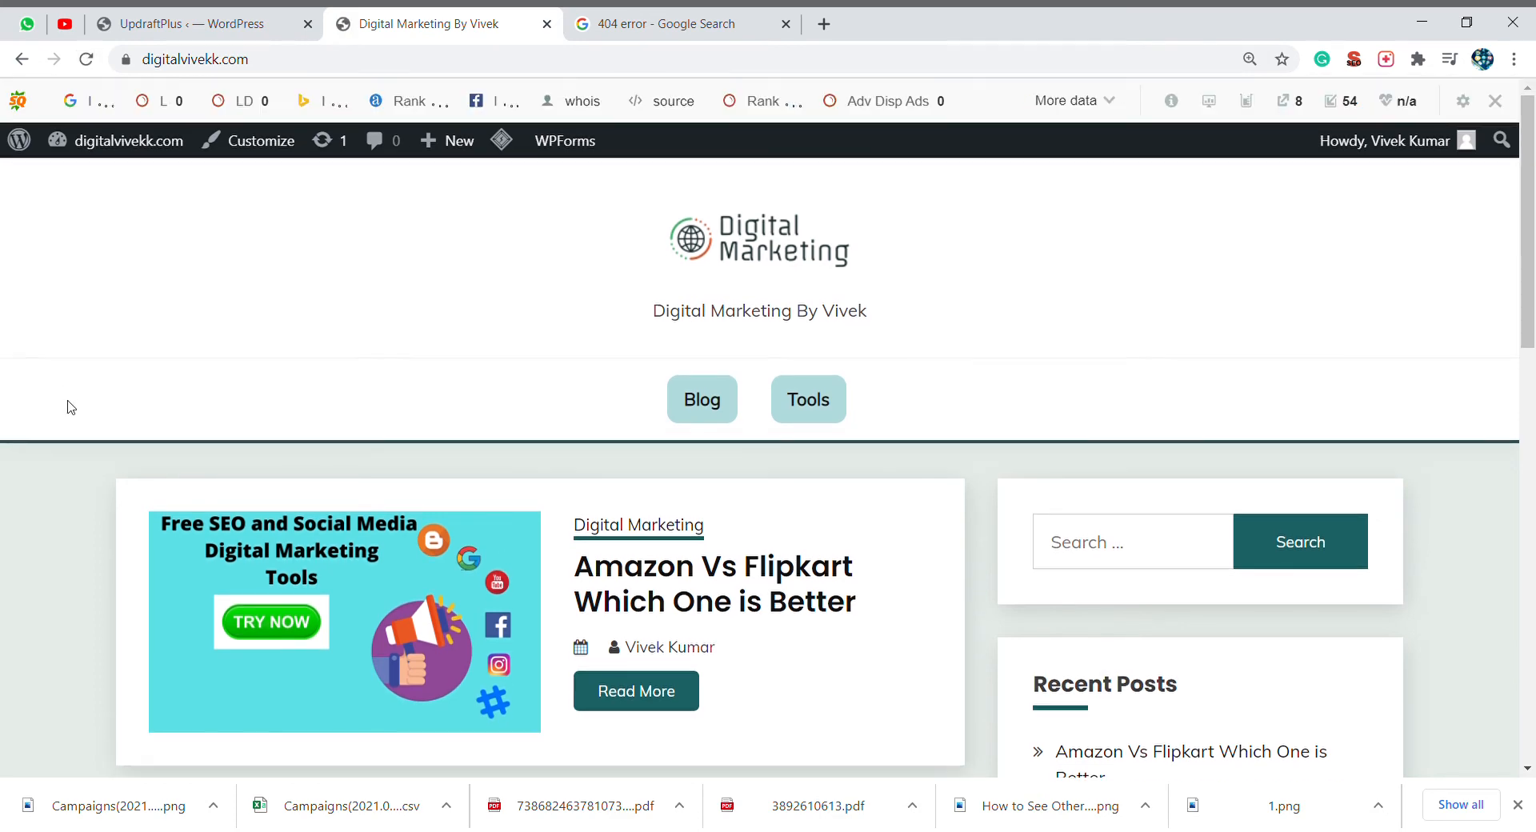
{"action": "scroll", "coordinate": [70, 406], "scroll_direction": "down", "scroll_amount": 6}
{"action": "scroll", "coordinate": [72, 396], "scroll_direction": "up", "scroll_amount": 6}
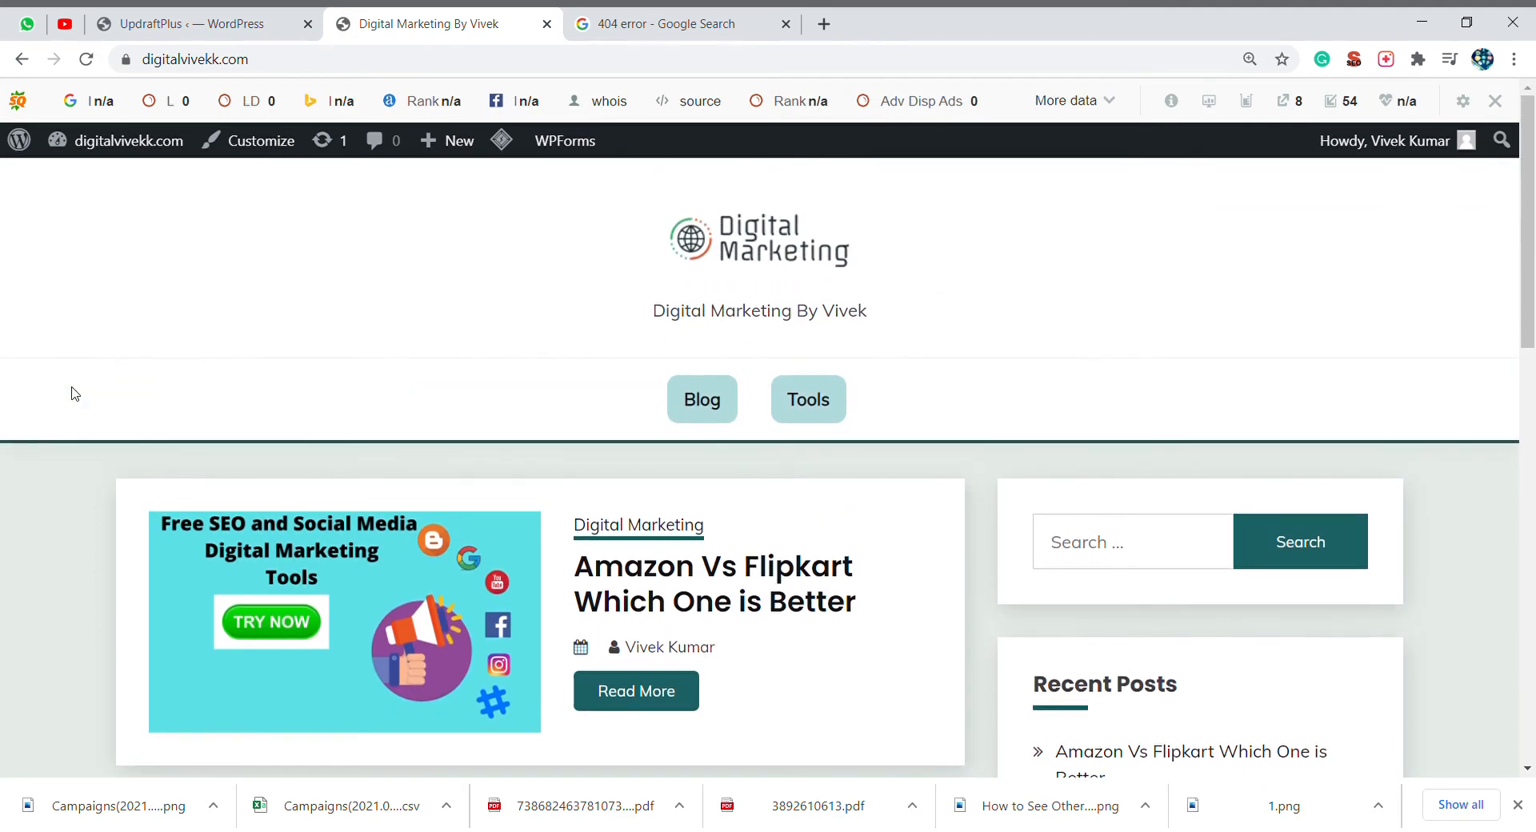
Switch back to the restoration page, wait for the restore to finish and return to the UpdraftPlus configuration.
{"action": "left_click", "coordinate": [154, 25]}
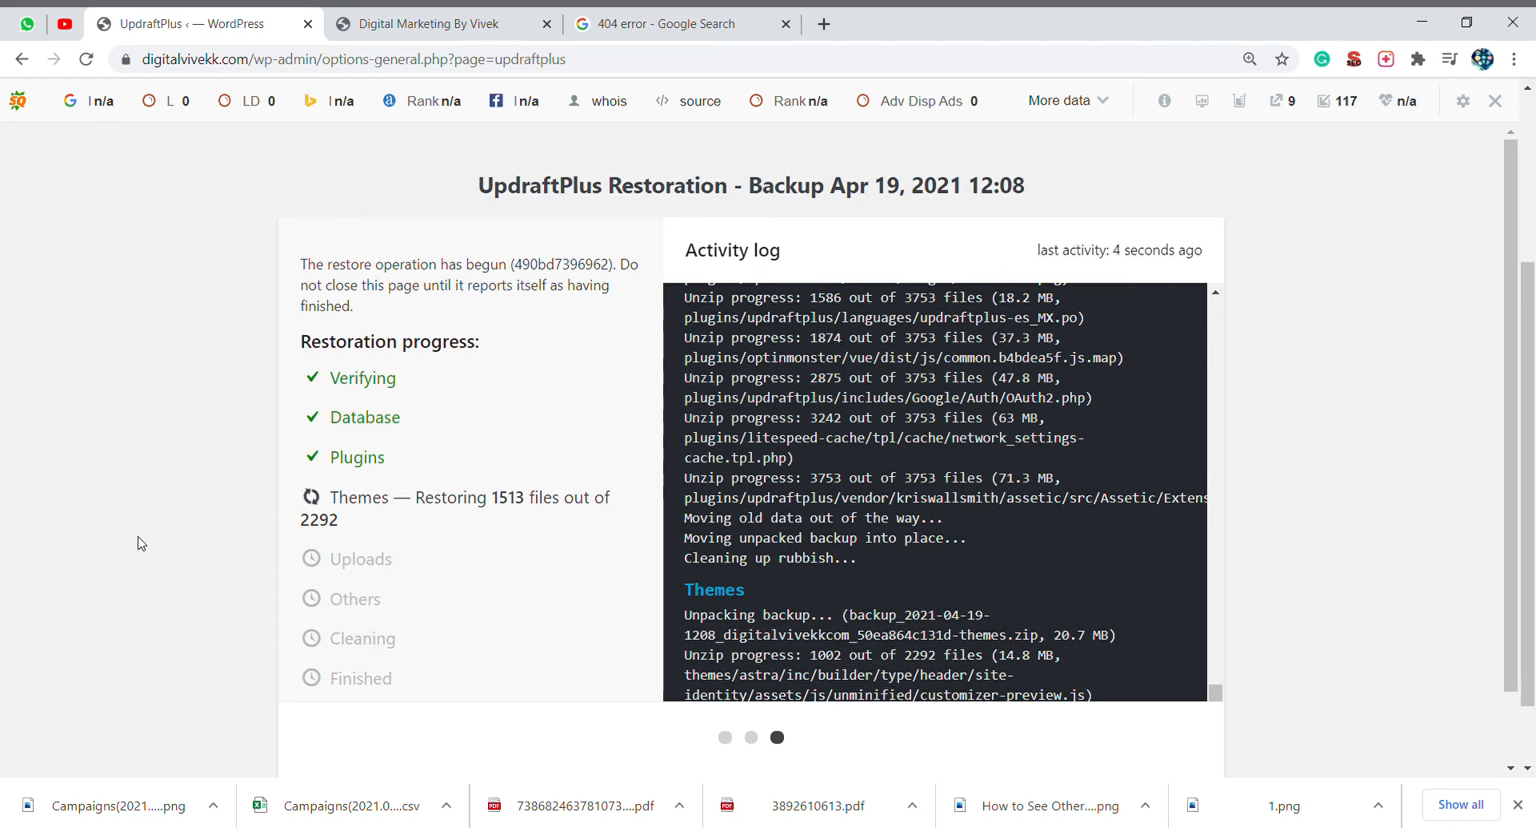
{"action": "scroll", "coordinate": [141, 544], "scroll_direction": "down", "scroll_amount": 1}
{"action": "scroll", "coordinate": [141, 544], "scroll_direction": "up", "scroll_amount": 1}
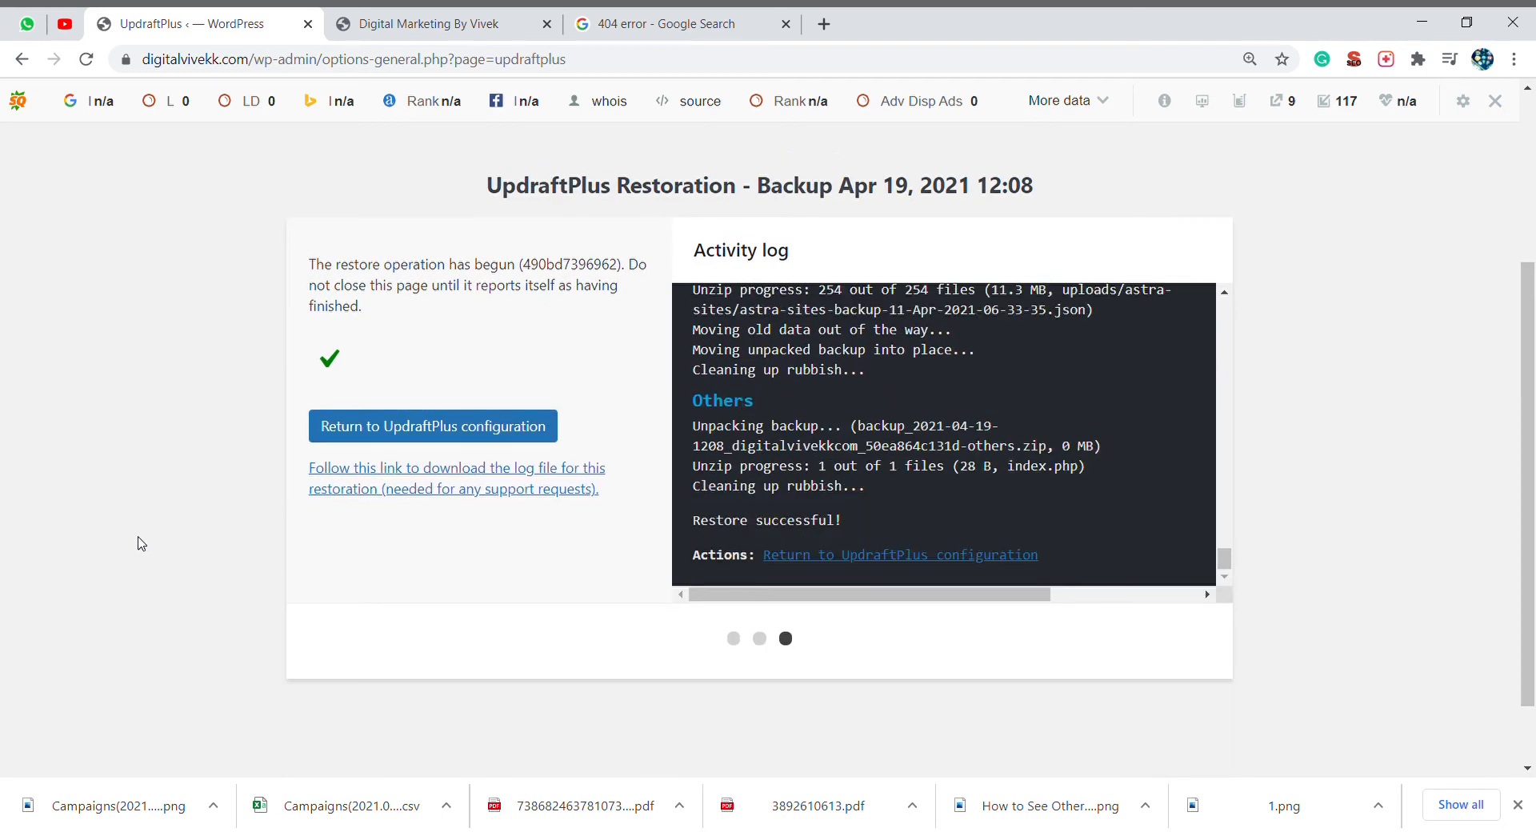
{"action": "left_click", "coordinate": [497, 432]}
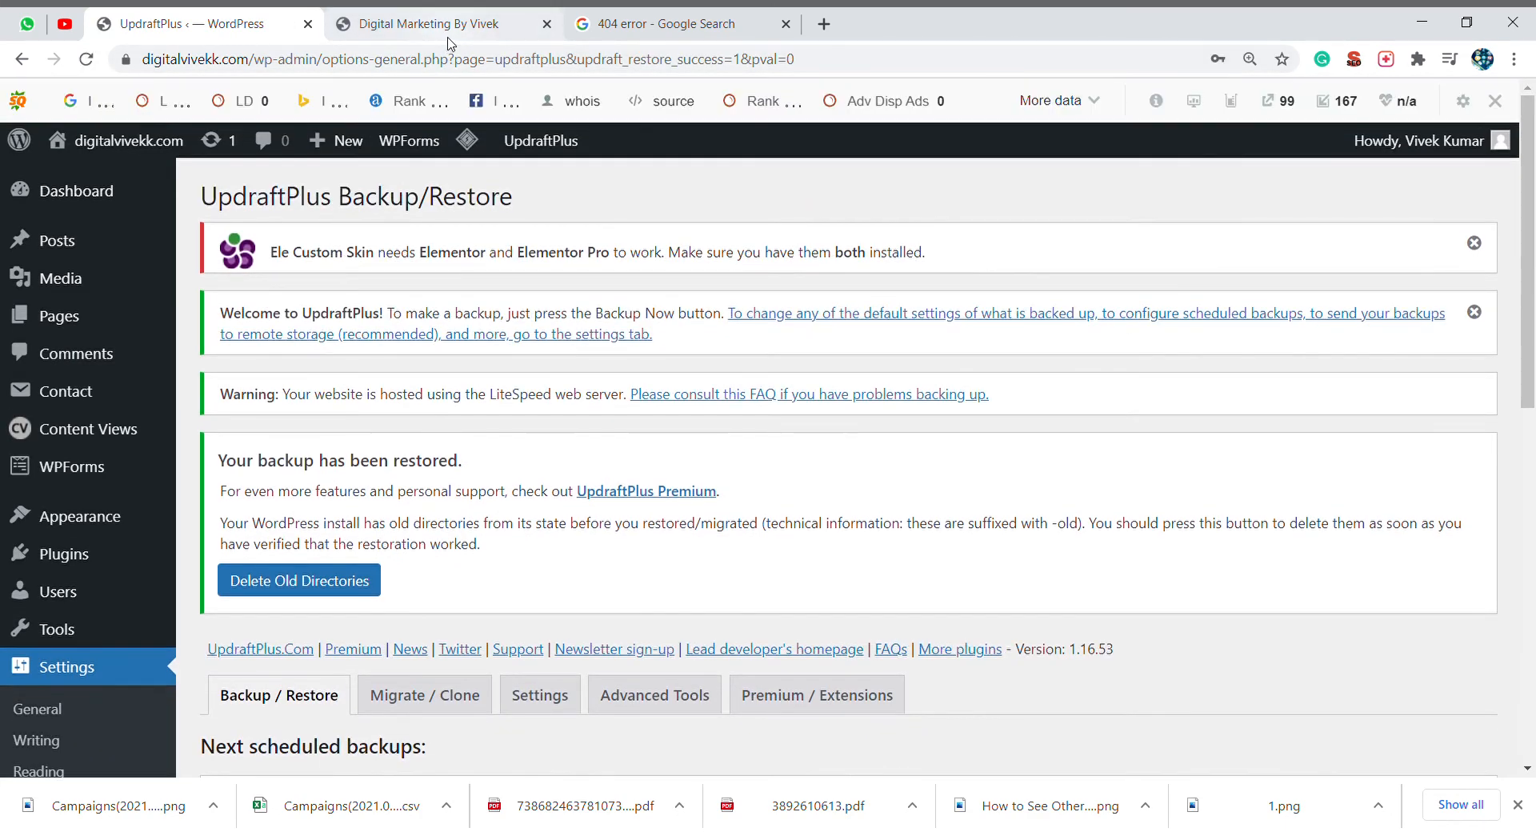
Reload the live home page to check the site after the restore and switch back to the UpdraftPlus page.
{"action": "left_click", "coordinate": [448, 32]}
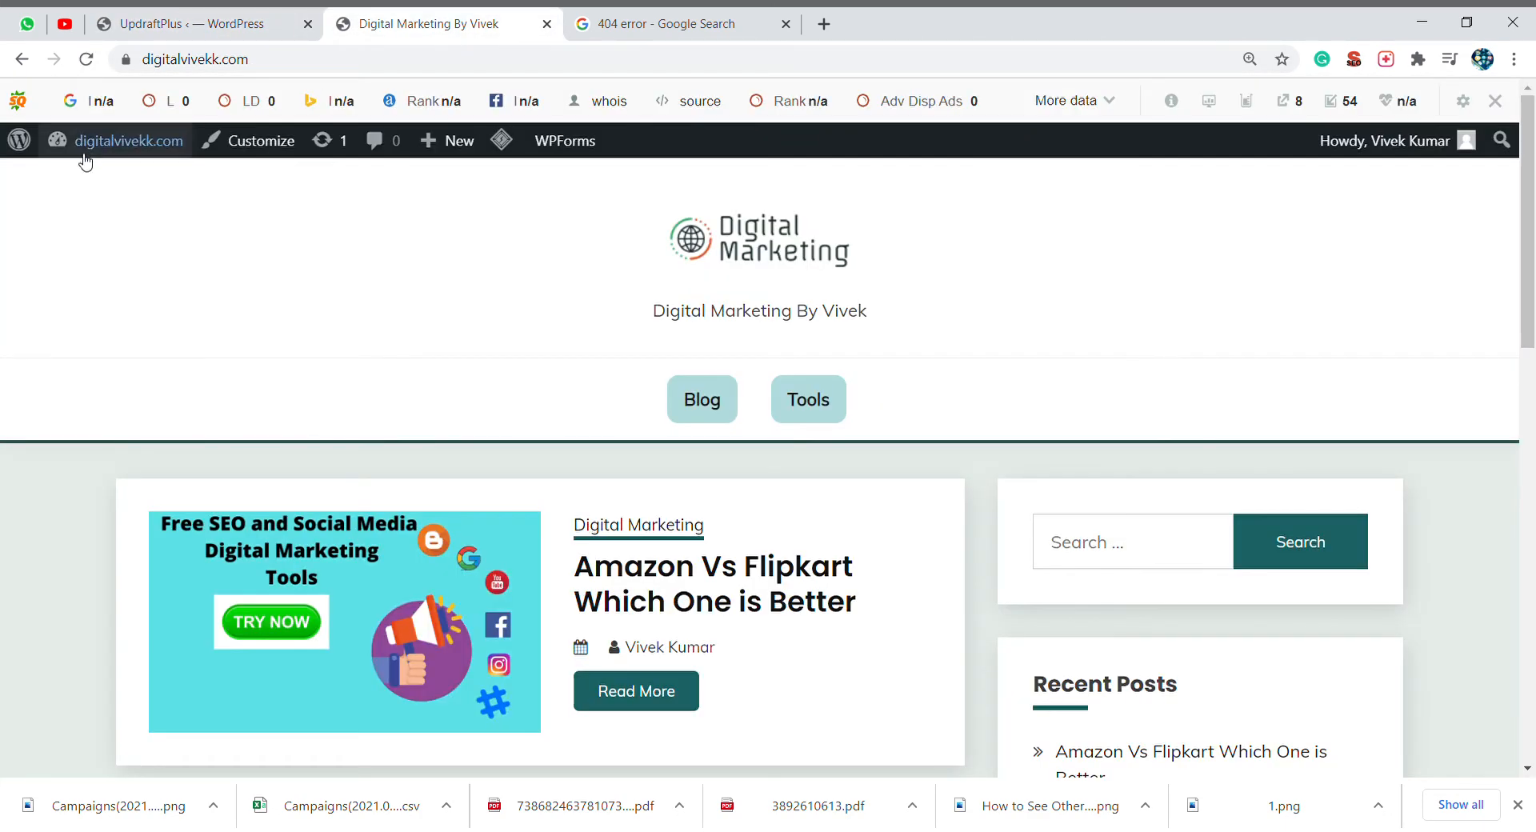
{"action": "left_click", "coordinate": [94, 56]}
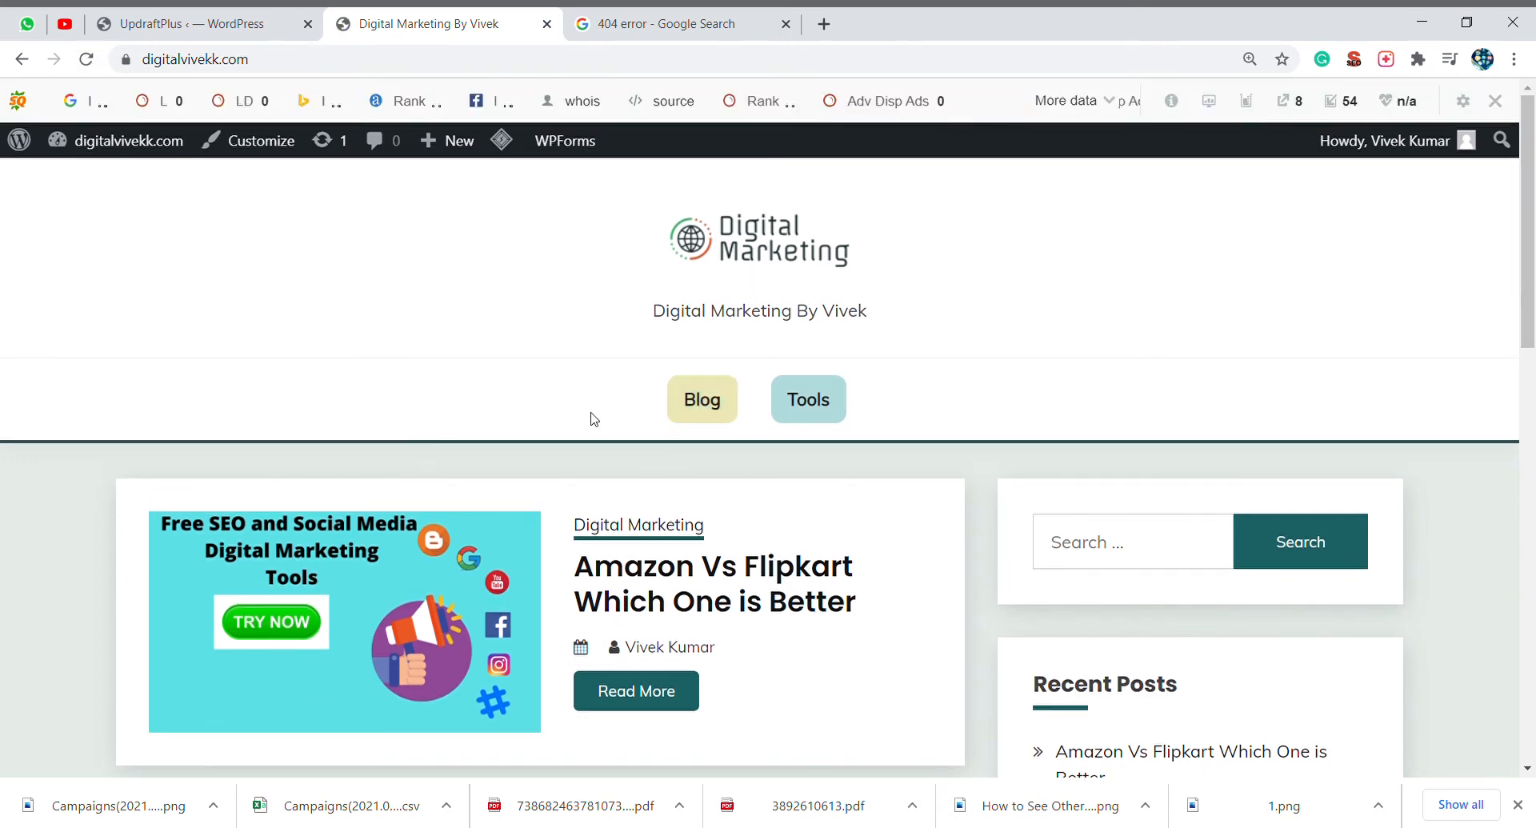
{"action": "left_click", "coordinate": [253, 25]}
Examine the existing backups list, selecting and deselecting the Apr 19, 2021 12:08 backup.
{"action": "scroll", "coordinate": [443, 480], "scroll_direction": "down", "scroll_amount": 5}
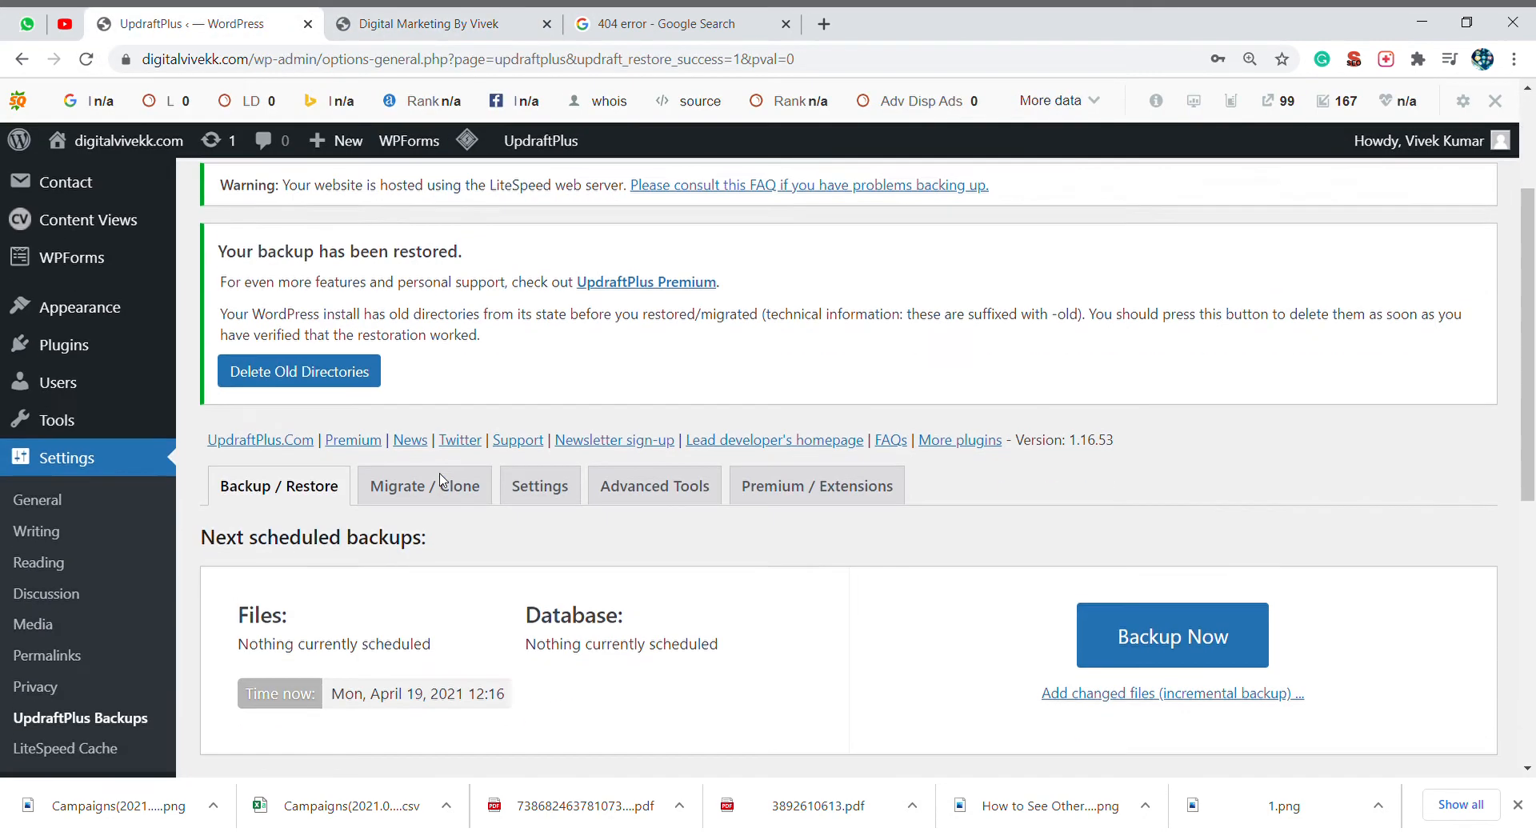
{"action": "scroll", "coordinate": [442, 480], "scroll_direction": "down", "scroll_amount": 5}
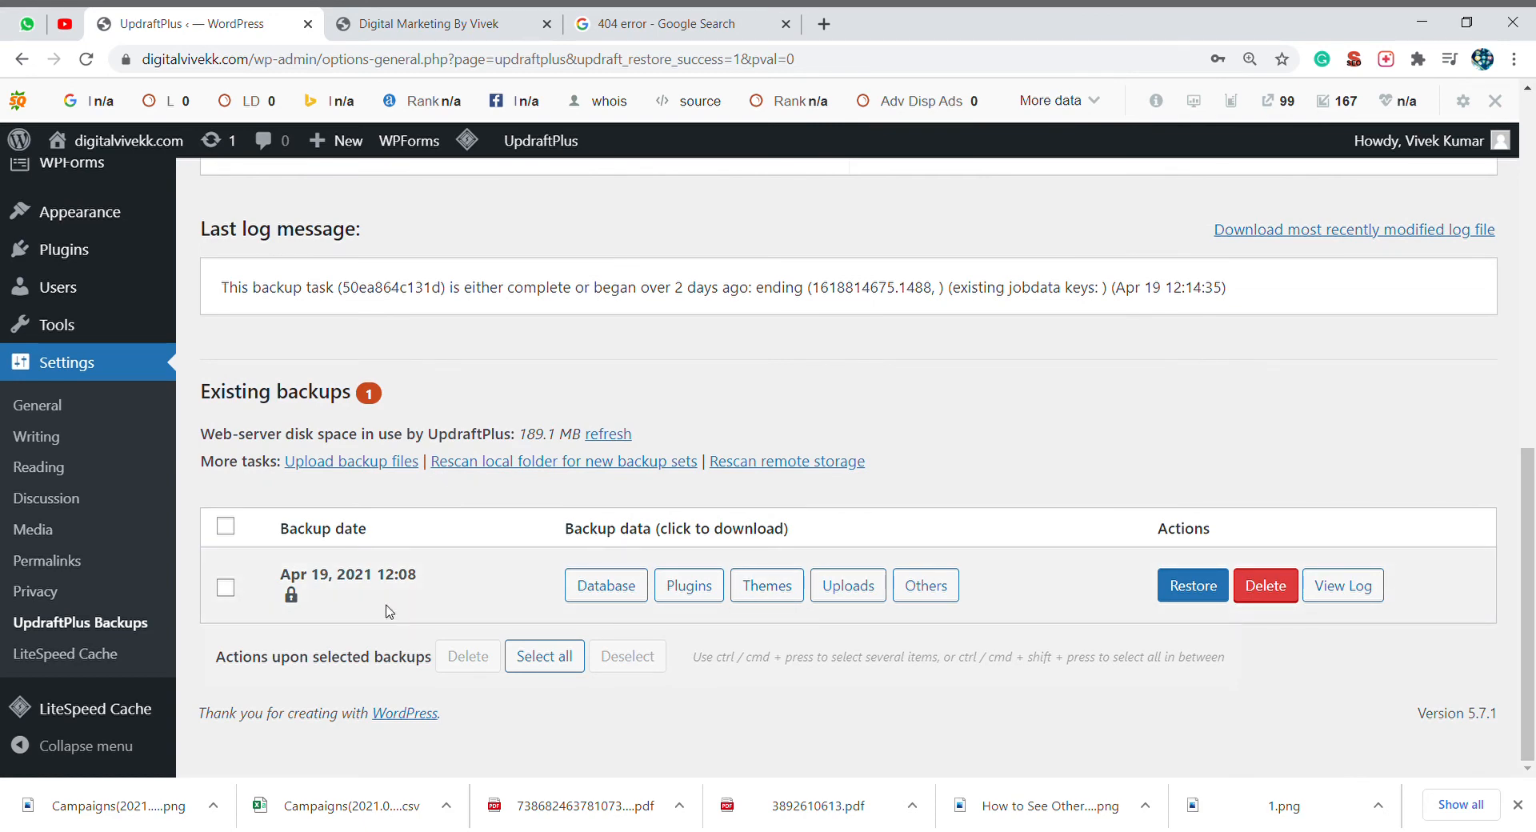
{"action": "left_click", "coordinate": [226, 588]}
{"action": "left_click", "coordinate": [226, 589]}
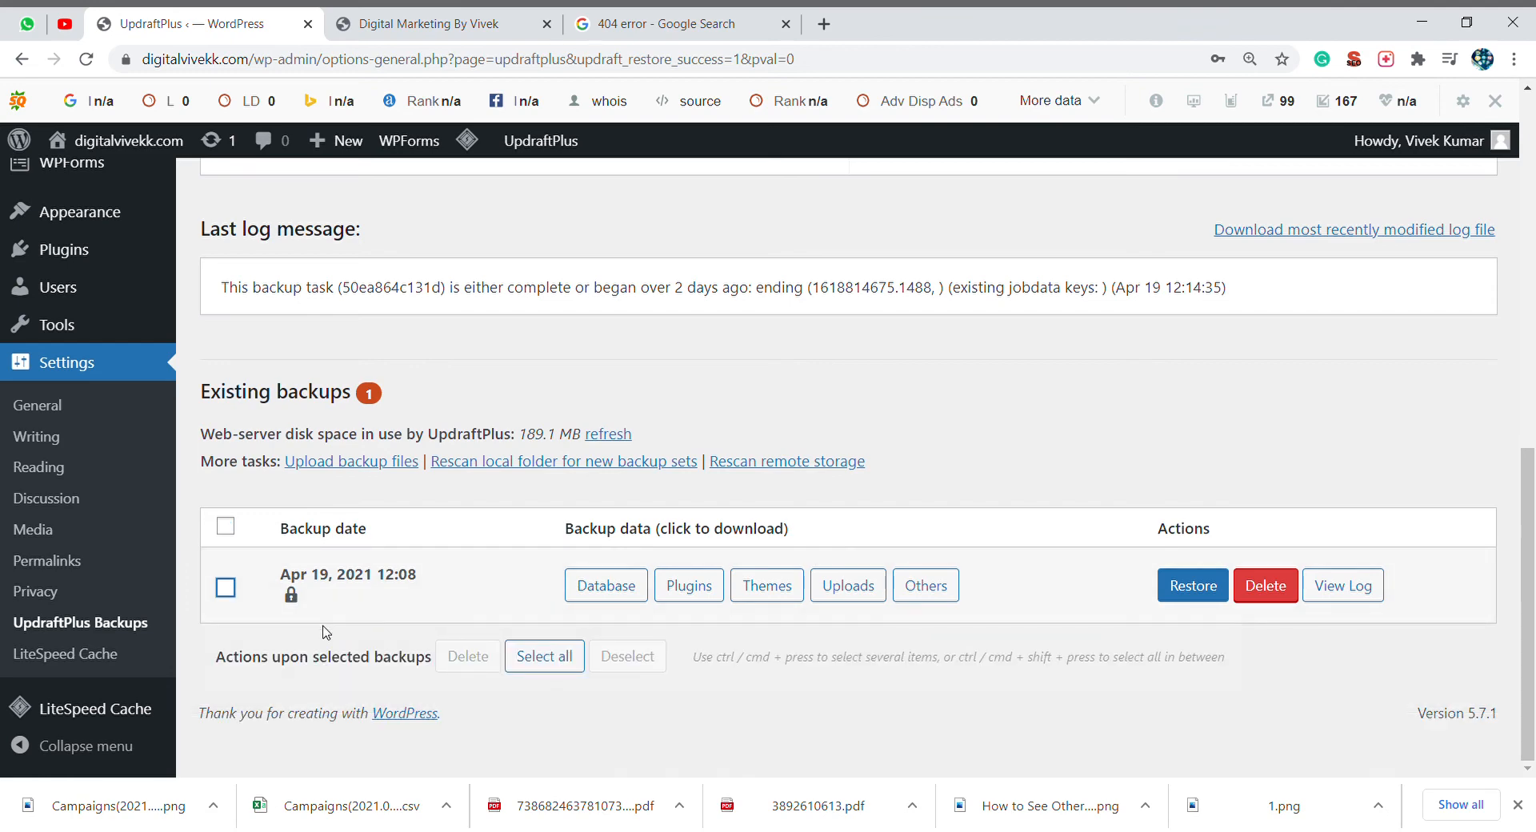
Reload the live home page and check it, switching back and forth with the UpdraftPlus page.
{"action": "left_click", "coordinate": [408, 23]}
{"action": "left_click", "coordinate": [88, 60]}
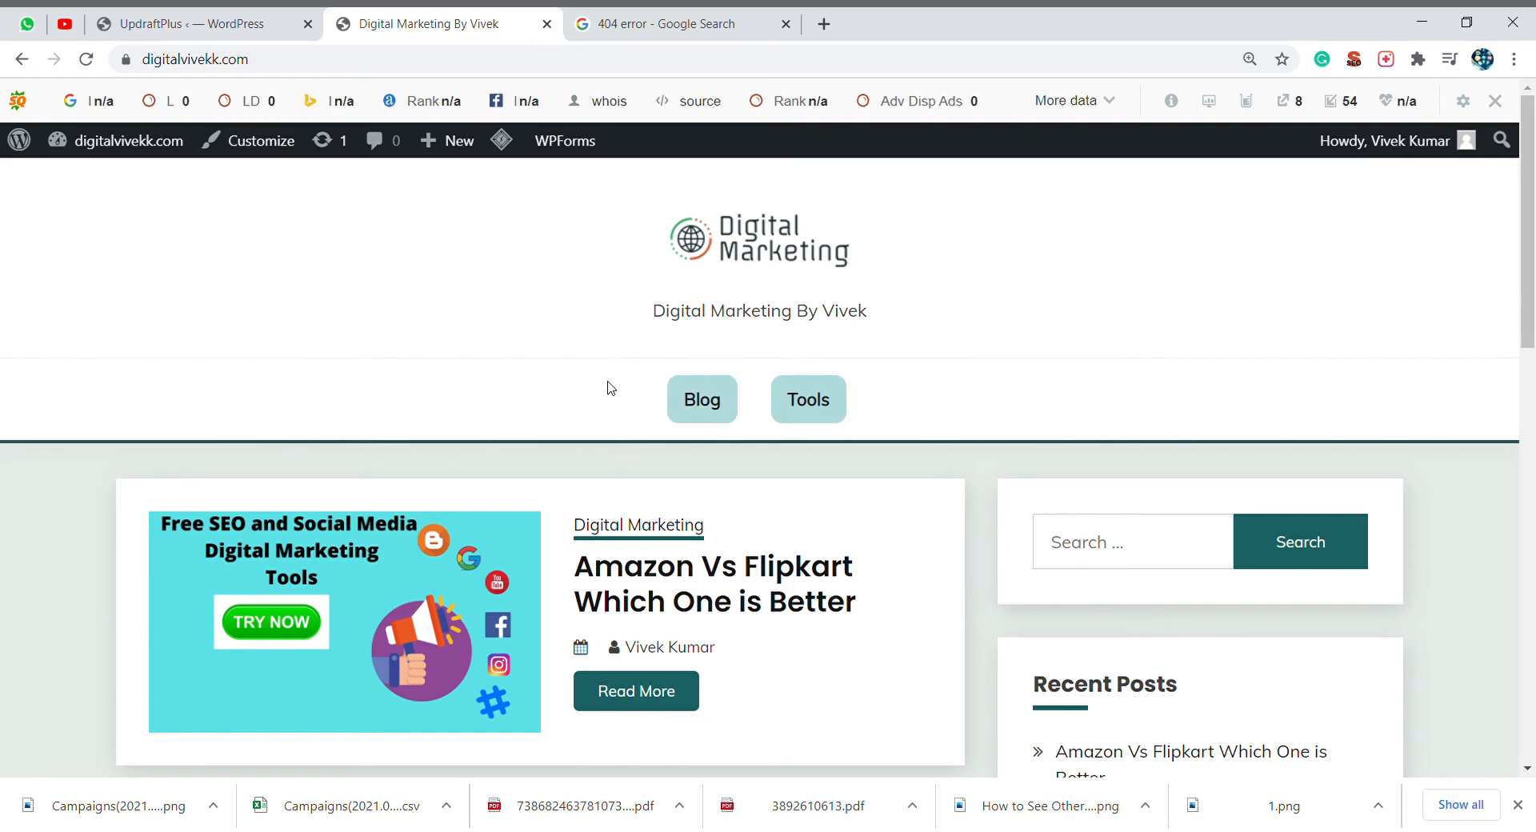
{"action": "left_click", "coordinate": [228, 24]}
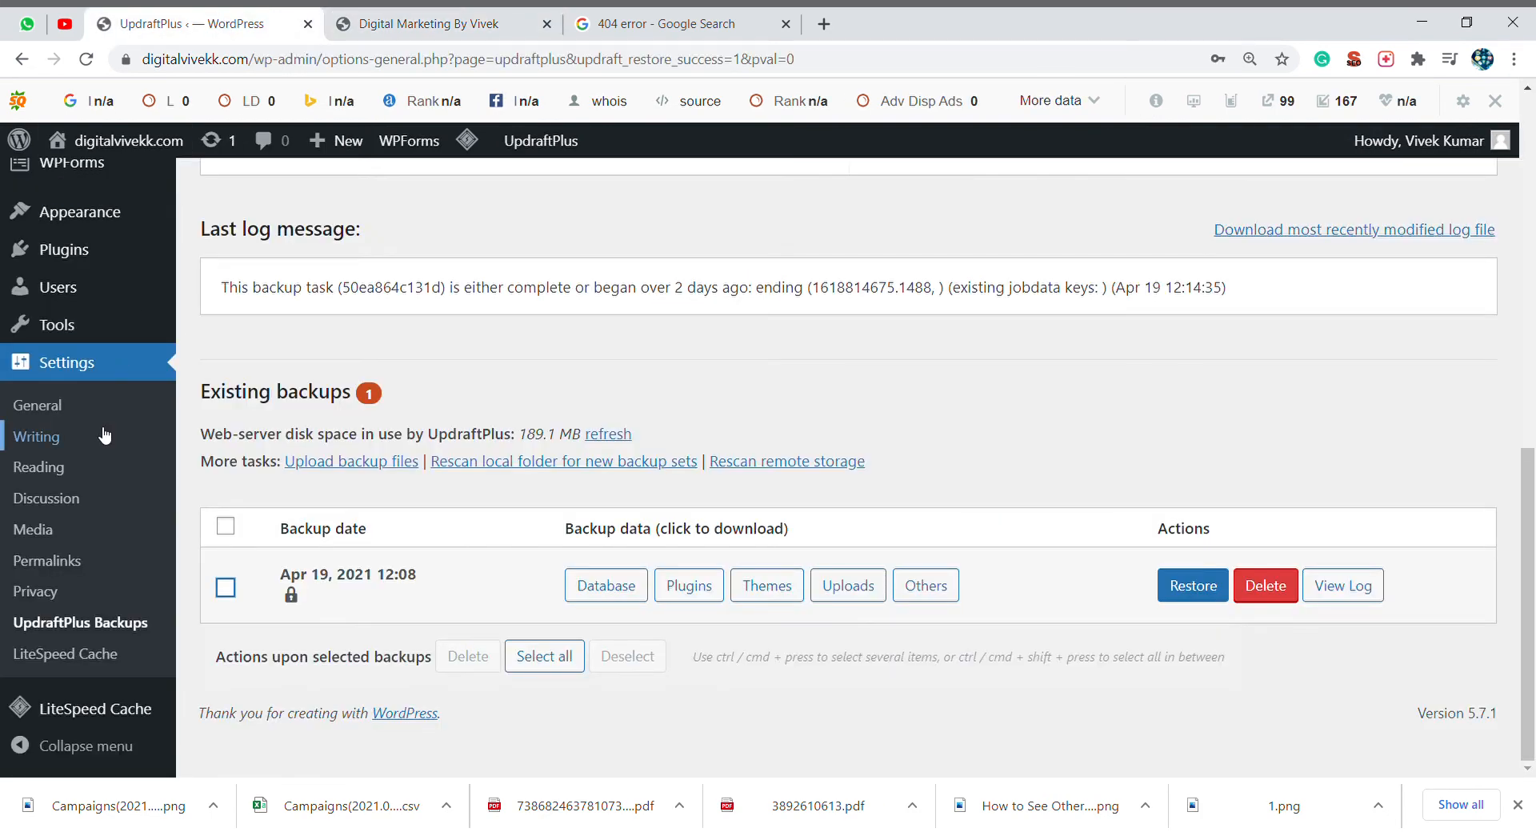
{"action": "scroll", "coordinate": [102, 436], "scroll_direction": "up", "scroll_amount": 3}
{"action": "left_click", "coordinate": [455, 14]}
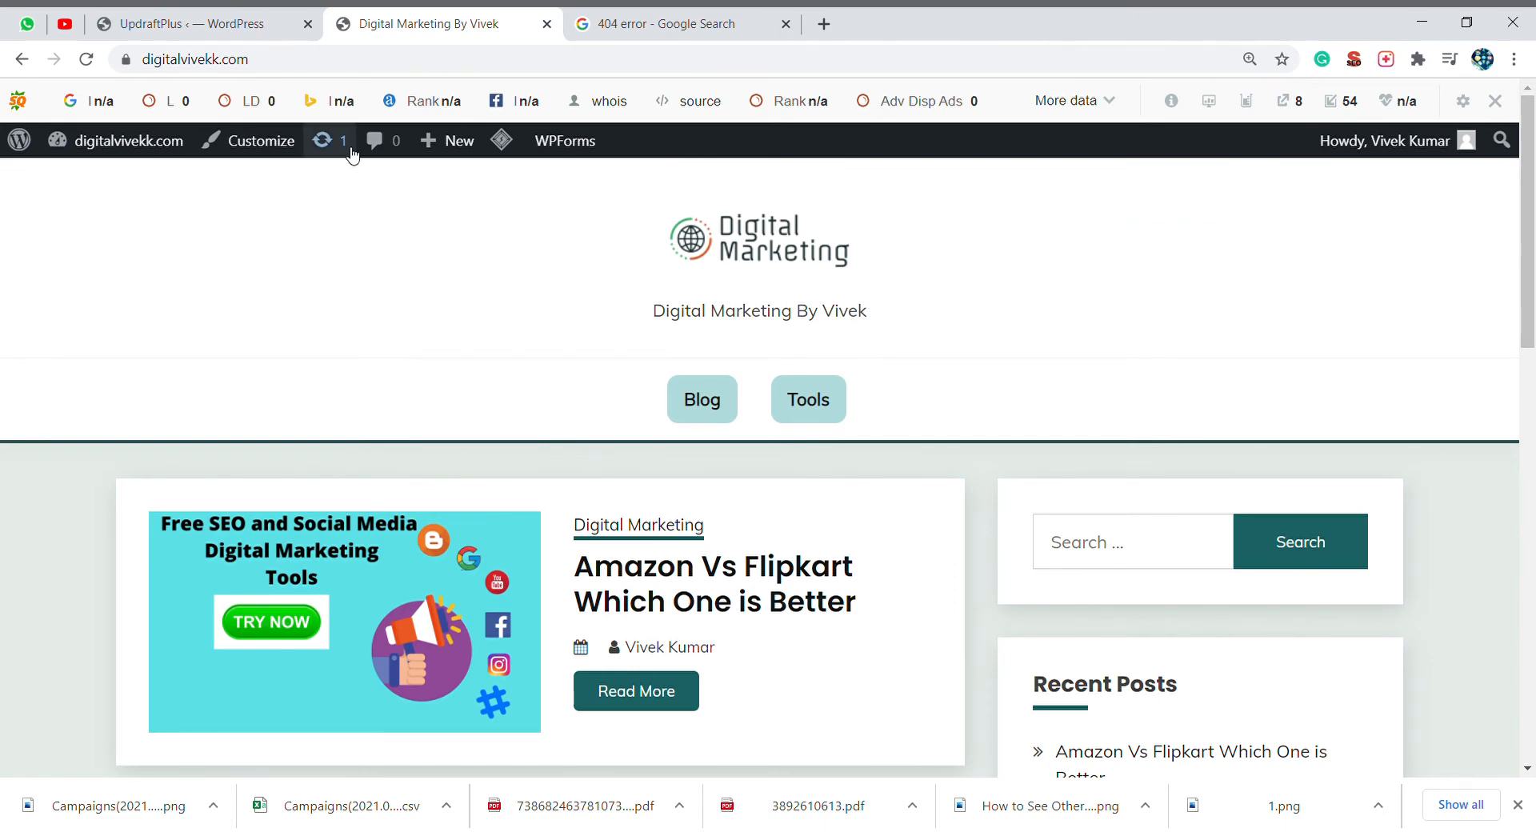
{"action": "left_click", "coordinate": [213, 34]}
{"action": "scroll", "coordinate": [617, 438], "scroll_direction": "down", "scroll_amount": 2}
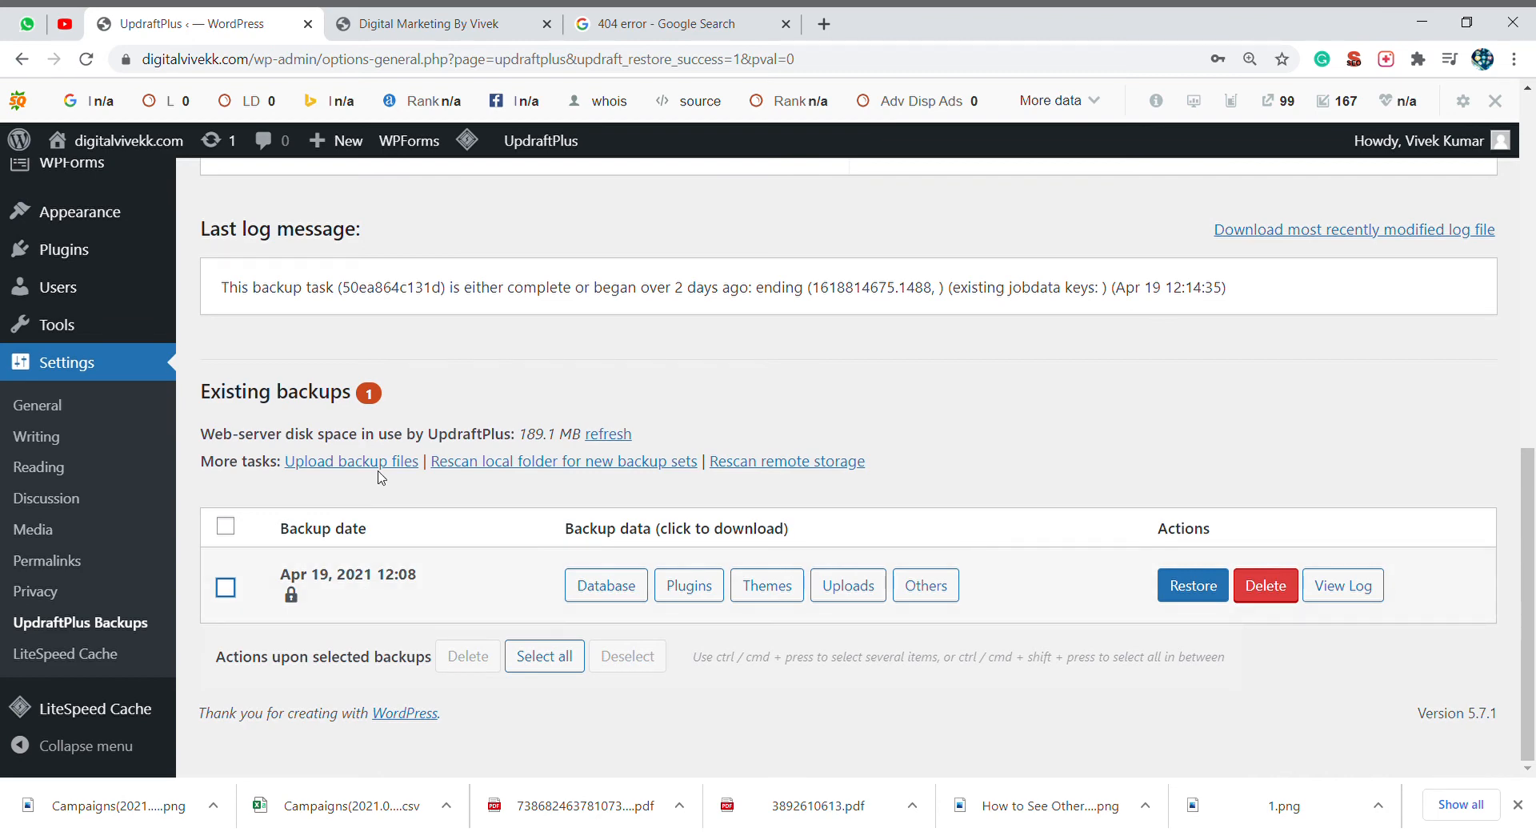
{"action": "scroll", "coordinate": [798, 535], "scroll_direction": "up", "scroll_amount": 3}
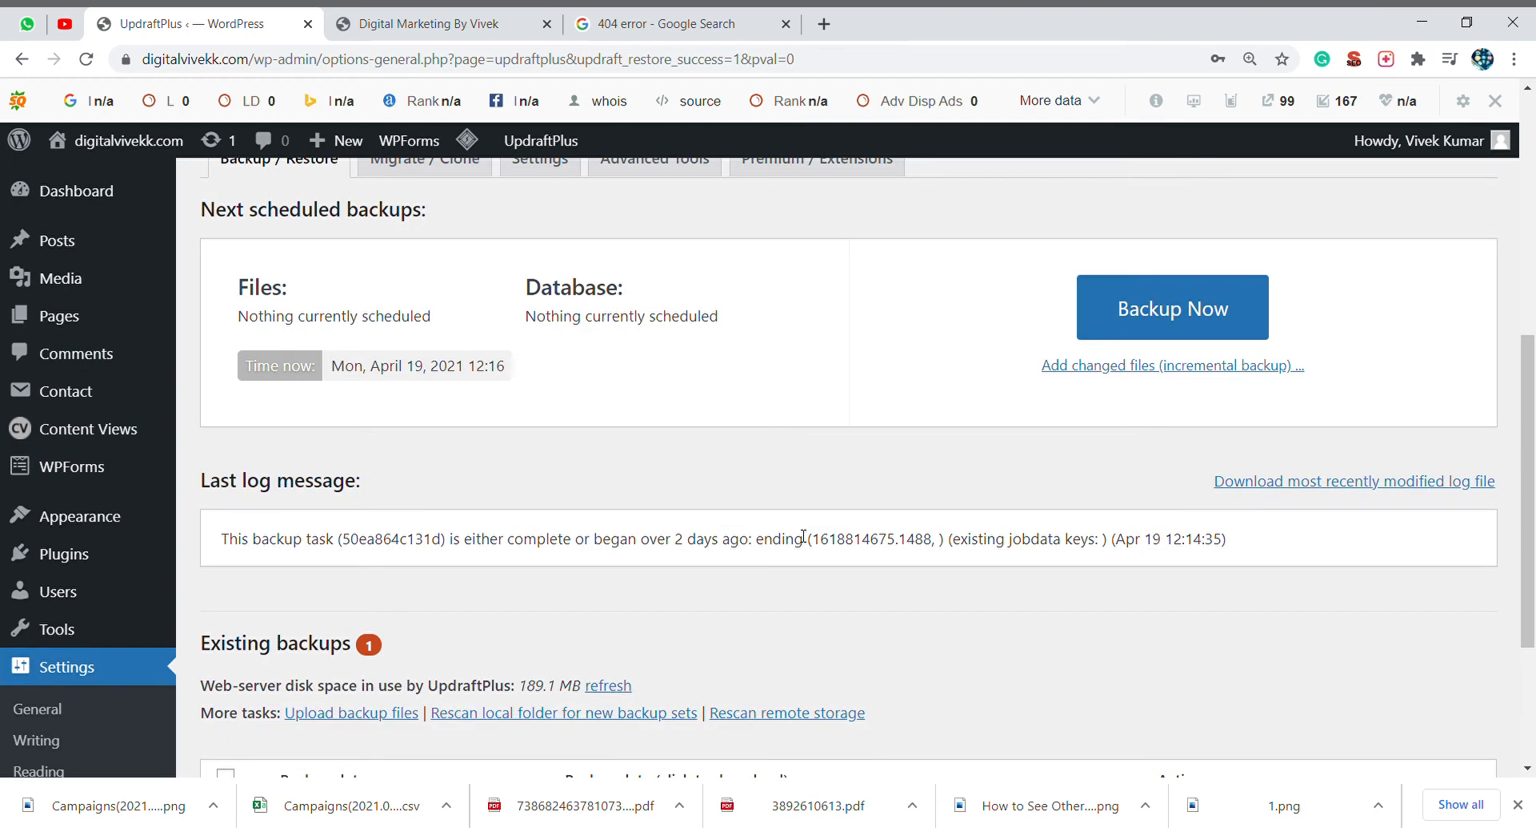
{"action": "left_click", "coordinate": [491, 18]}
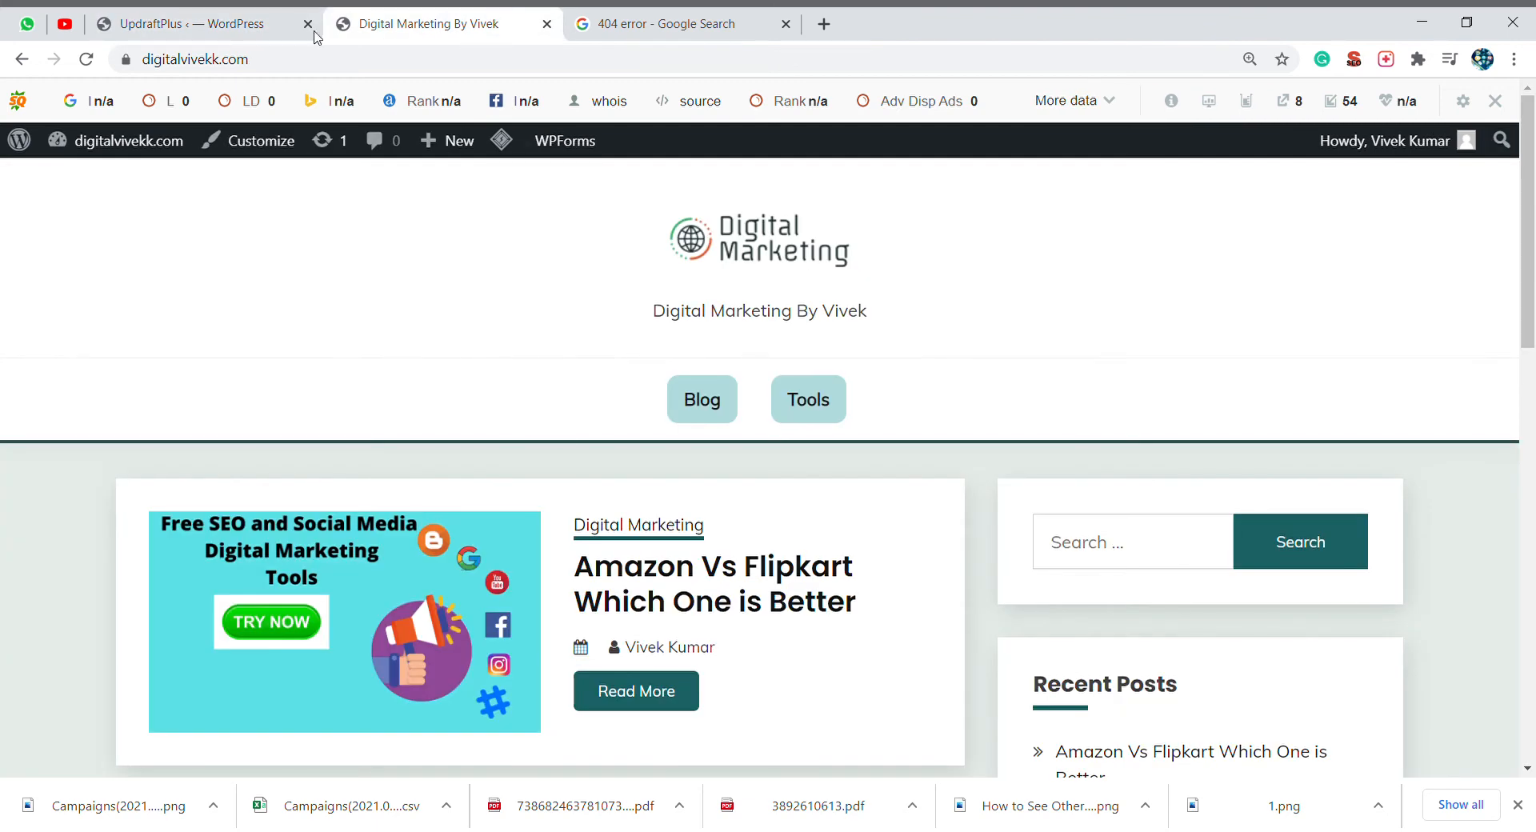
{"action": "left_click", "coordinate": [218, 26]}
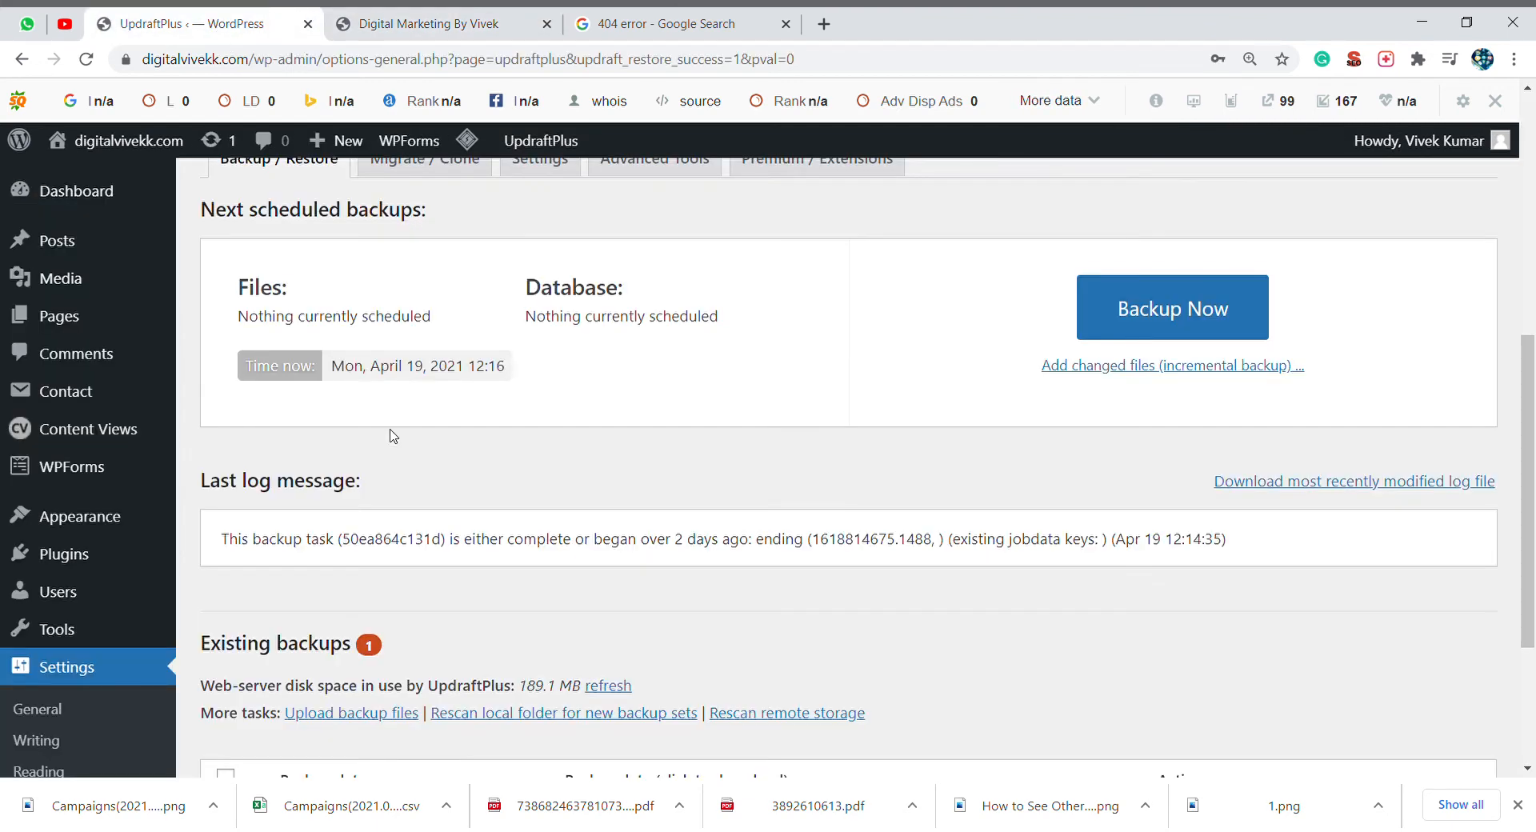
Review the existing backups, reopen UpdraftPlus Backups from the WordPress settings and look over its notices and scheduled backups.
{"action": "scroll", "coordinate": [388, 432], "scroll_direction": "down", "scroll_amount": 1}
{"action": "scroll", "coordinate": [391, 436], "scroll_direction": "up", "scroll_amount": 4}
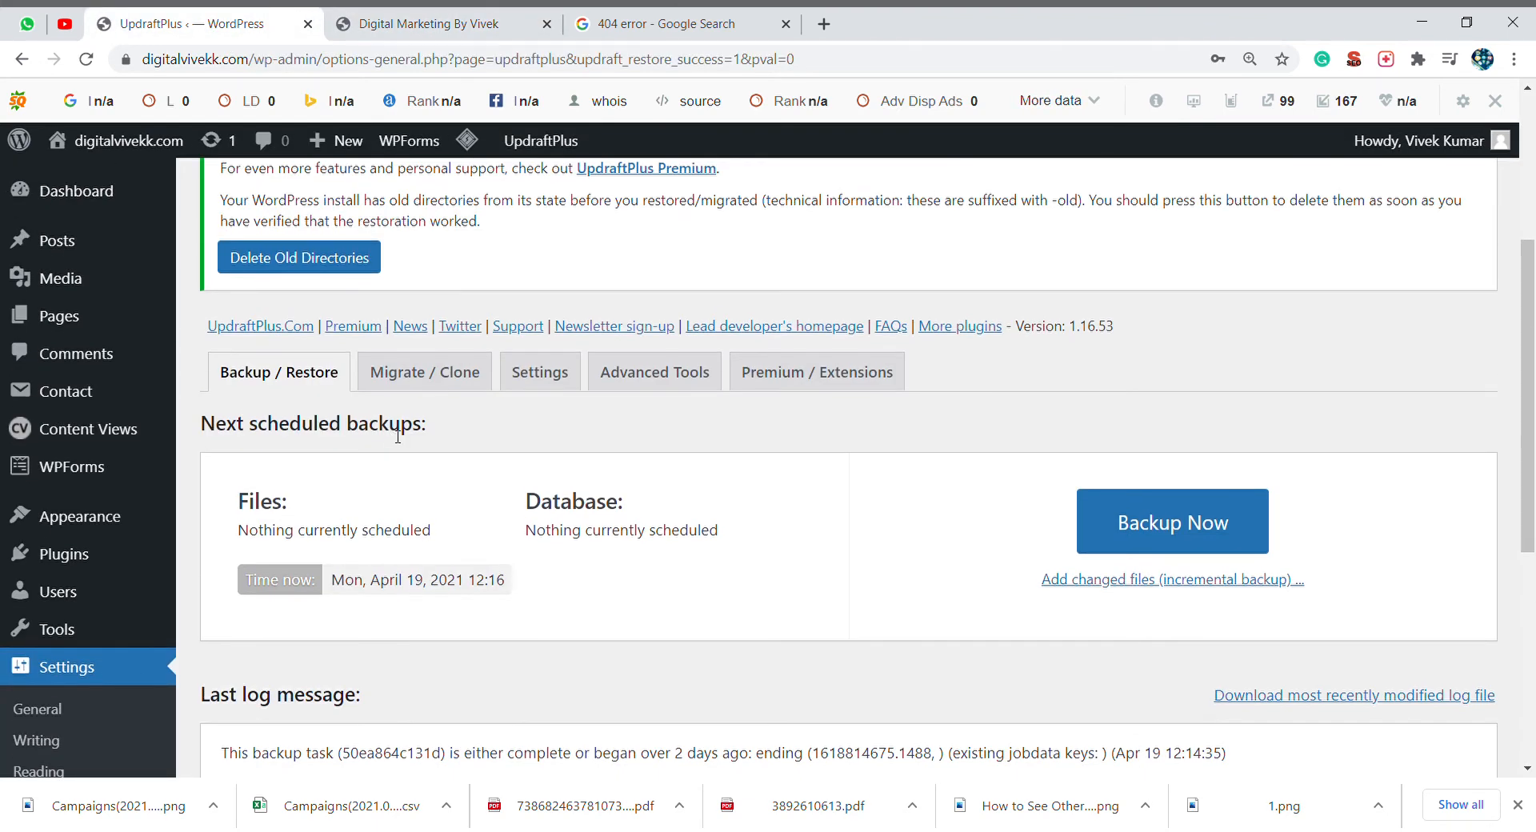
{"action": "scroll", "coordinate": [598, 540], "scroll_direction": "down", "scroll_amount": 3}
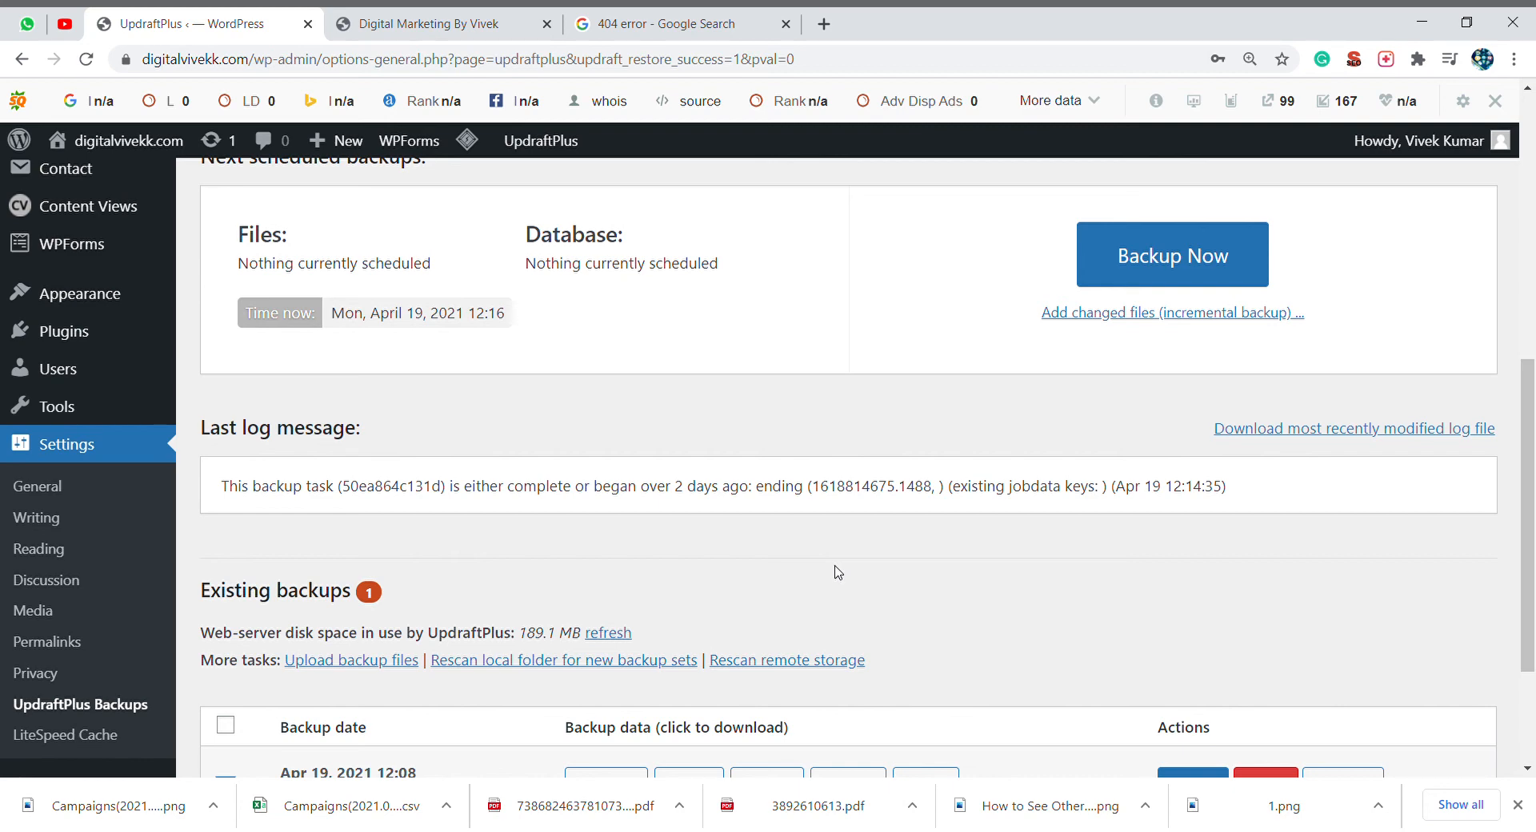
{"action": "scroll", "coordinate": [836, 558], "scroll_direction": "down", "scroll_amount": 2}
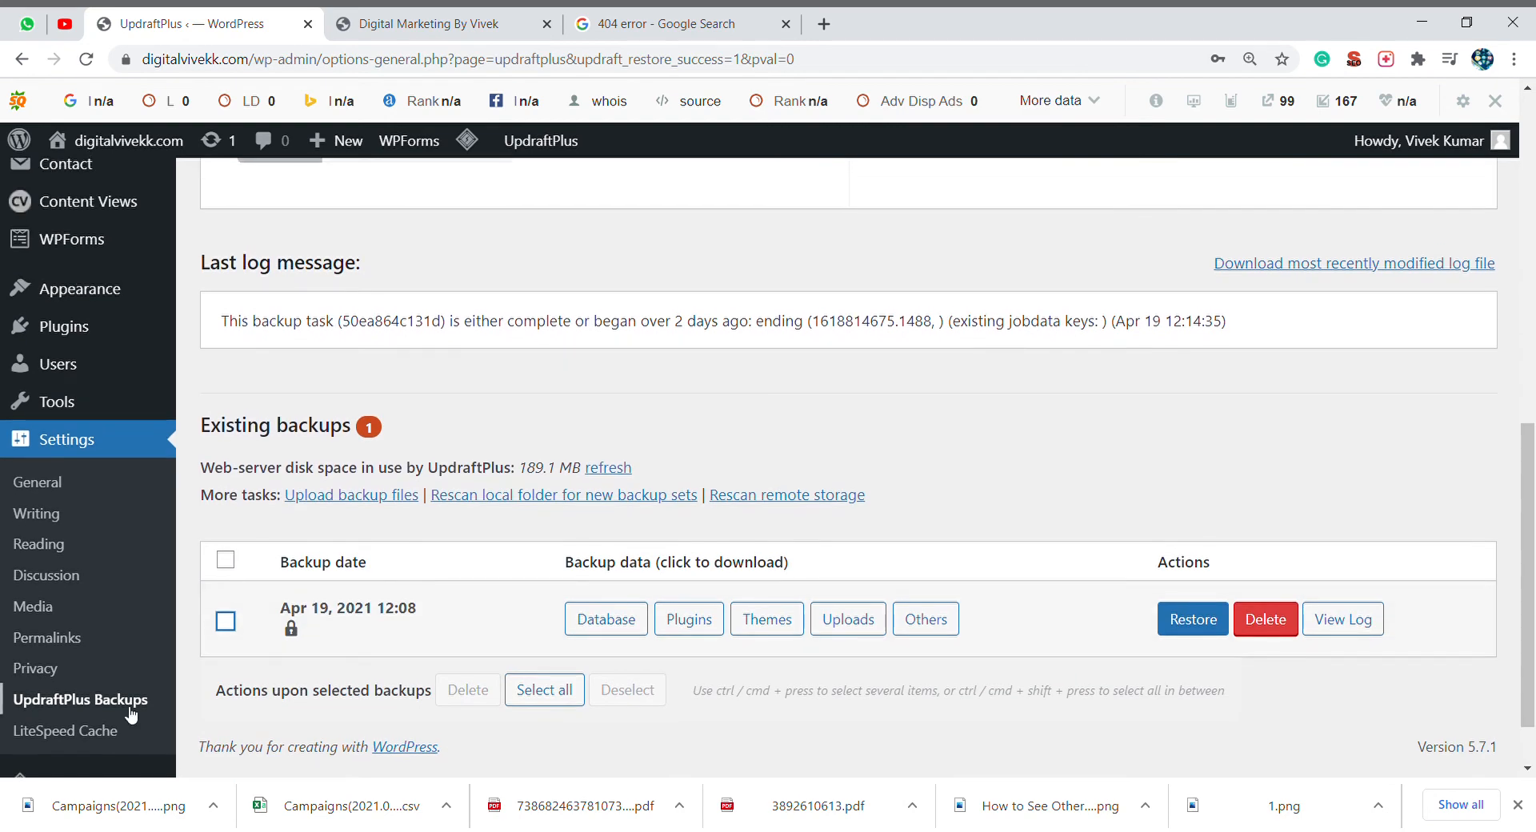
{"action": "left_click", "coordinate": [117, 702]}
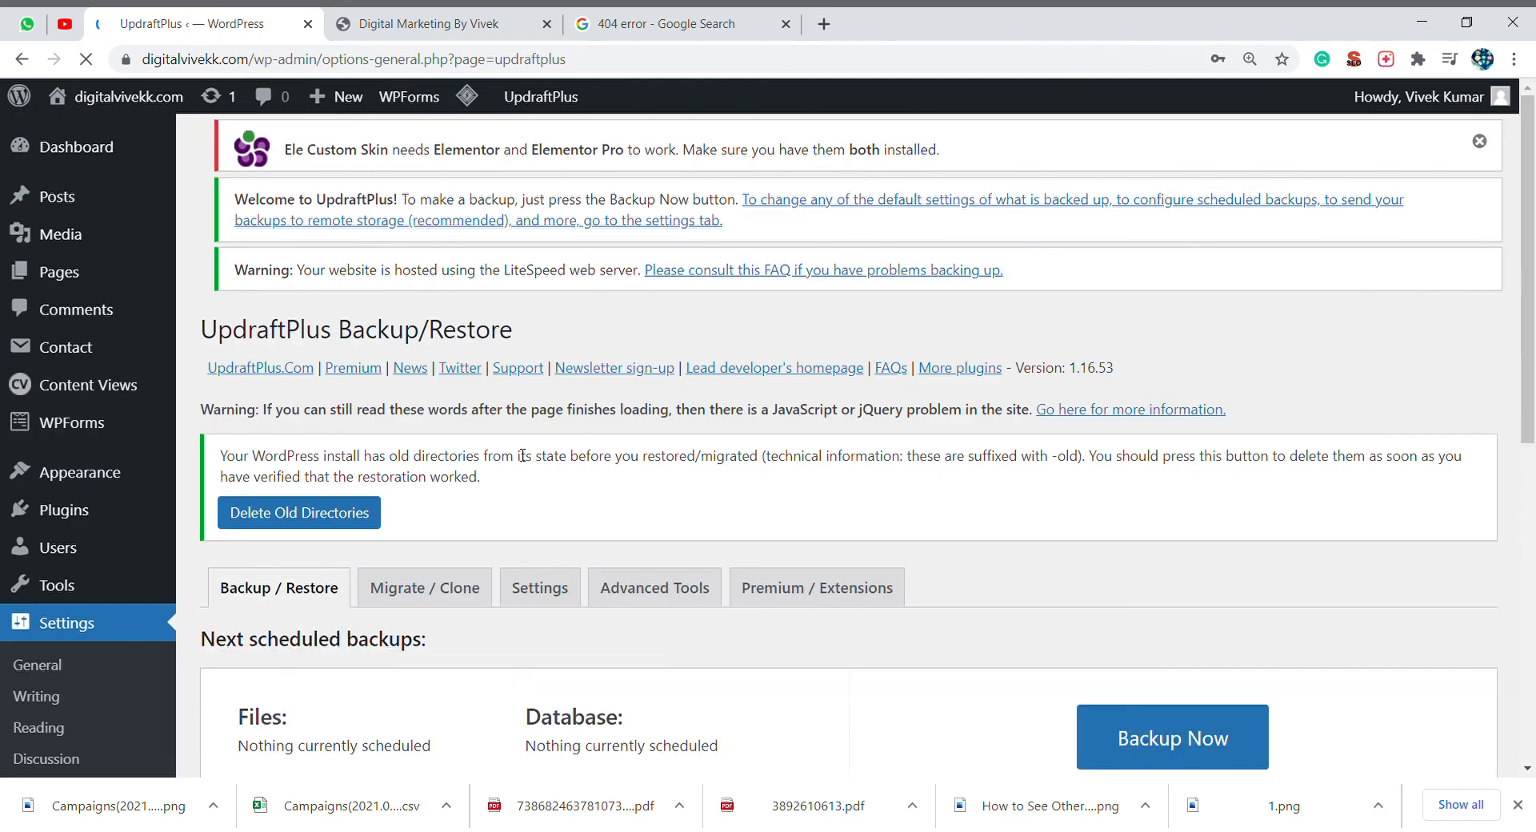
{"action": "scroll", "coordinate": [519, 455], "scroll_direction": "down", "scroll_amount": 5}
{"action": "scroll", "coordinate": [520, 456], "scroll_direction": "up", "scroll_amount": 5}
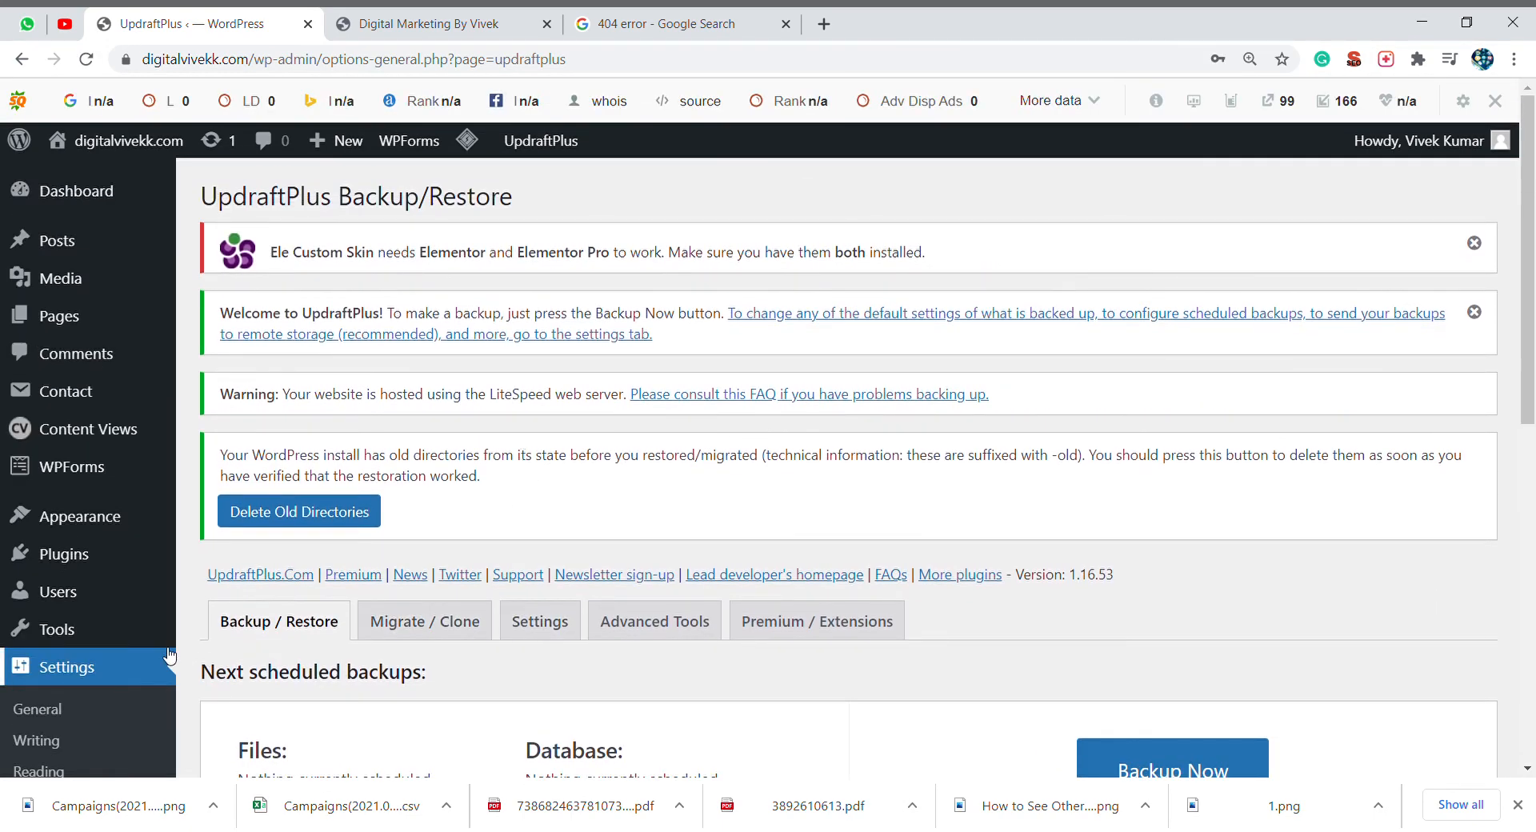
{"action": "scroll", "coordinate": [169, 656], "scroll_direction": "down", "scroll_amount": 3}
Go to the installed plugins list and open the settings of UpdraftPlus - Backup/Restore from its entry.
{"action": "mouse_move", "coordinate": [104, 352]}
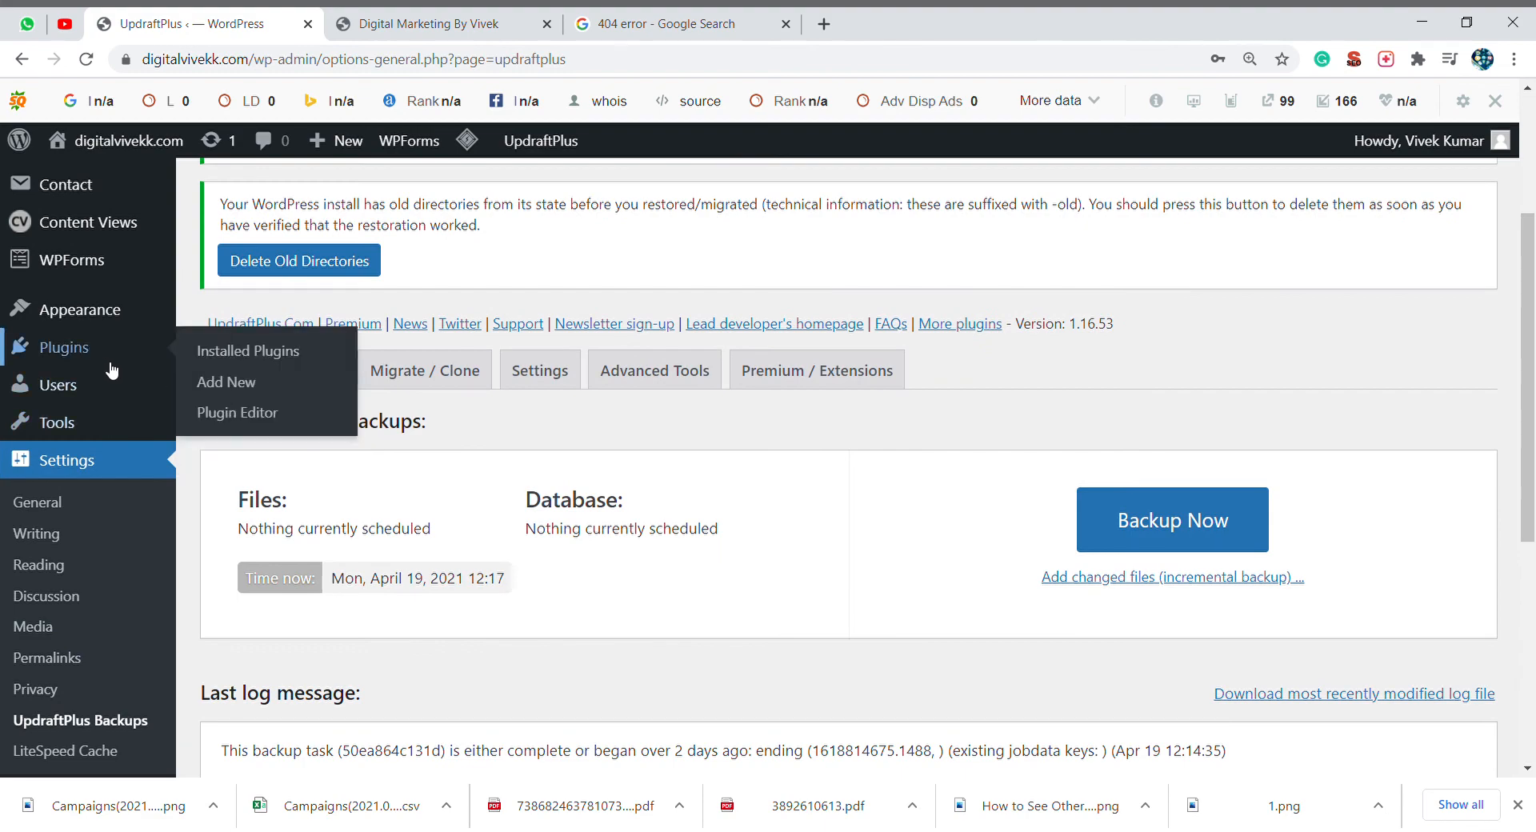
{"action": "left_click", "coordinate": [244, 346]}
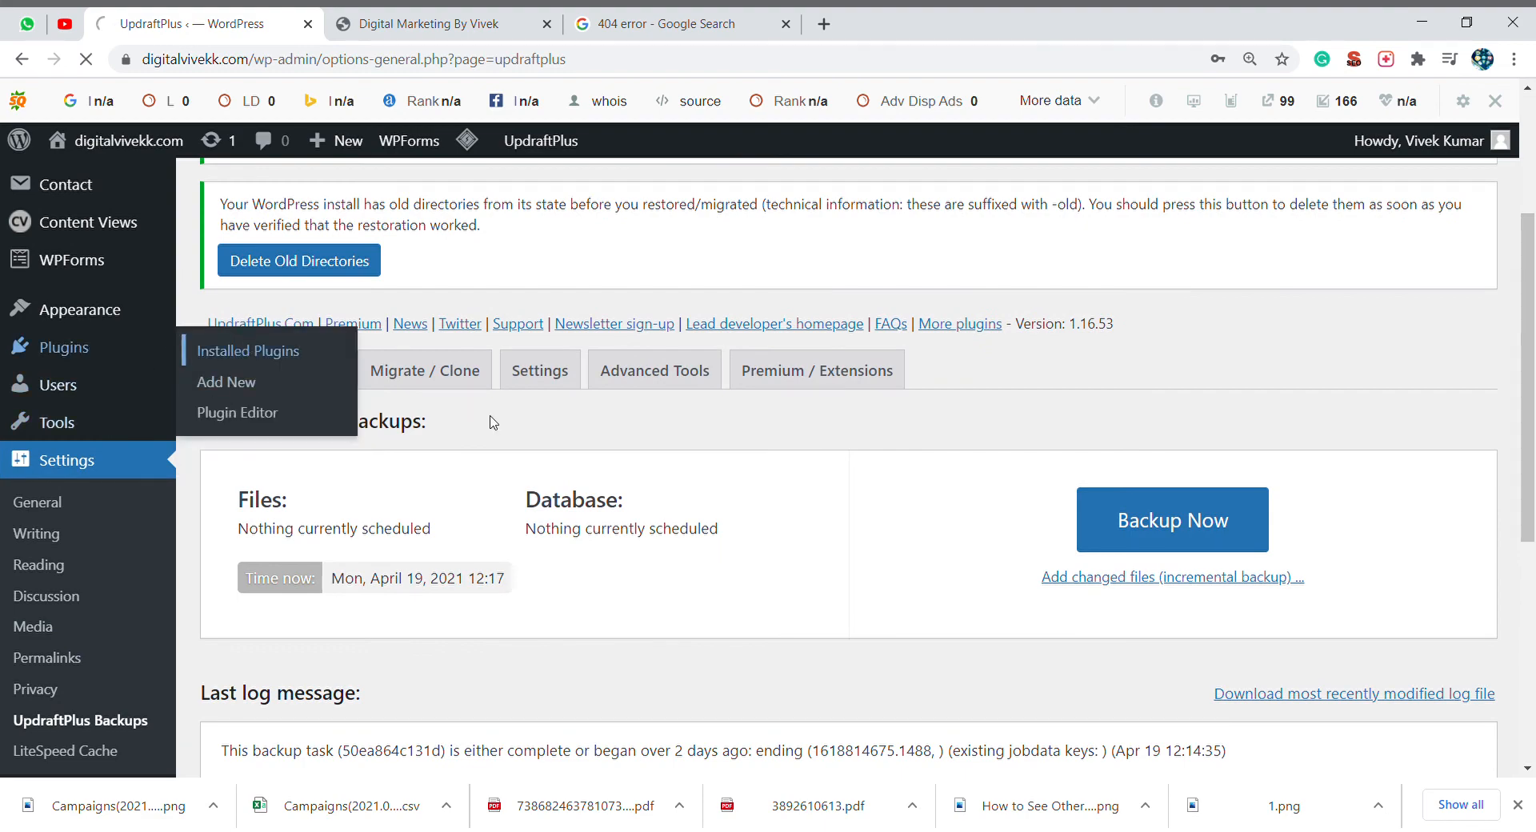
{"action": "scroll", "coordinate": [495, 413], "scroll_direction": "down", "scroll_amount": 5}
{"action": "scroll", "coordinate": [495, 413], "scroll_direction": "down", "scroll_amount": 10}
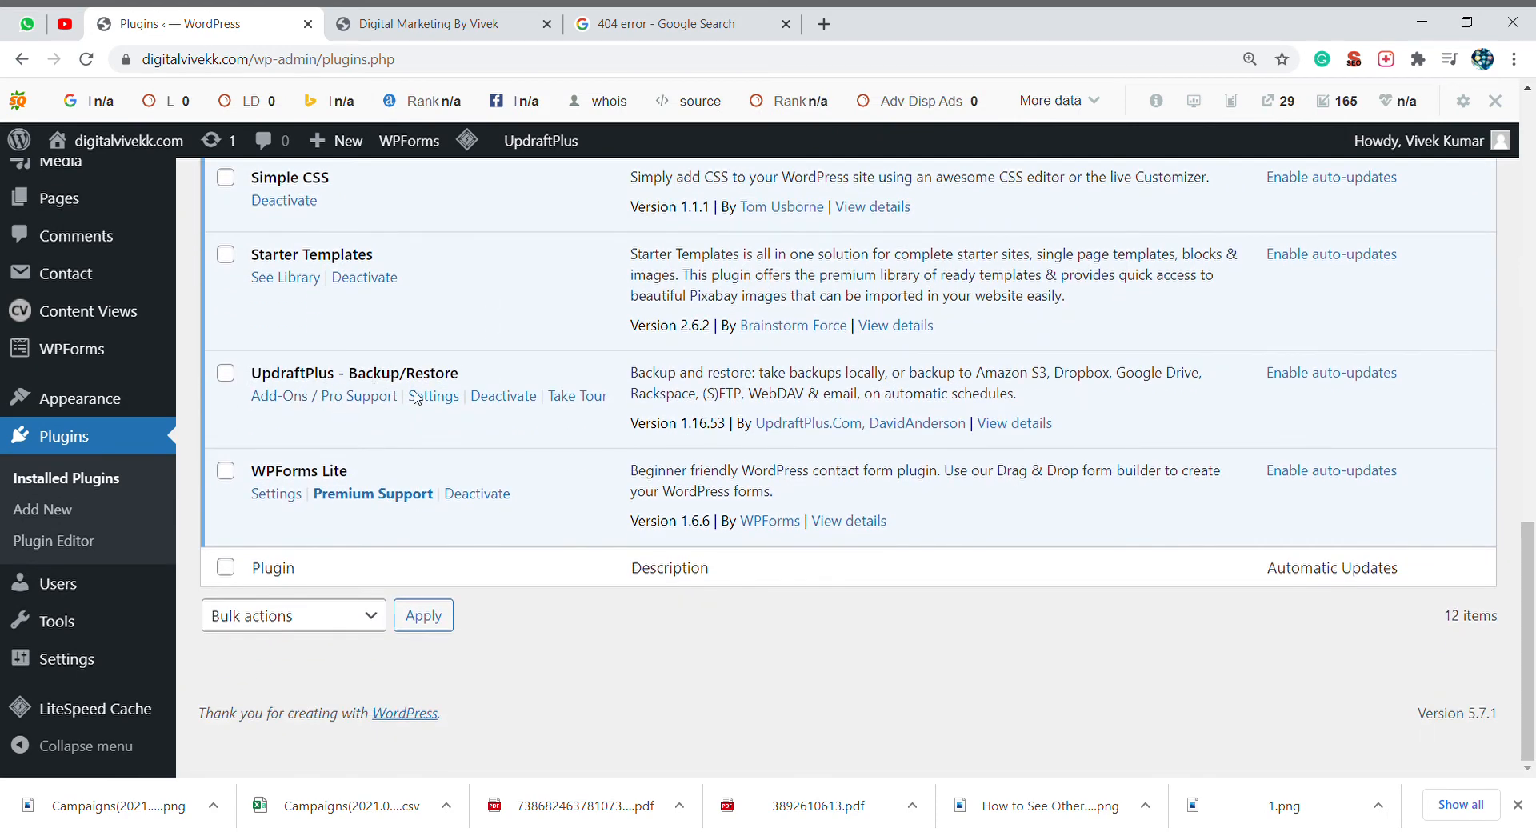
{"action": "left_click", "coordinate": [434, 396]}
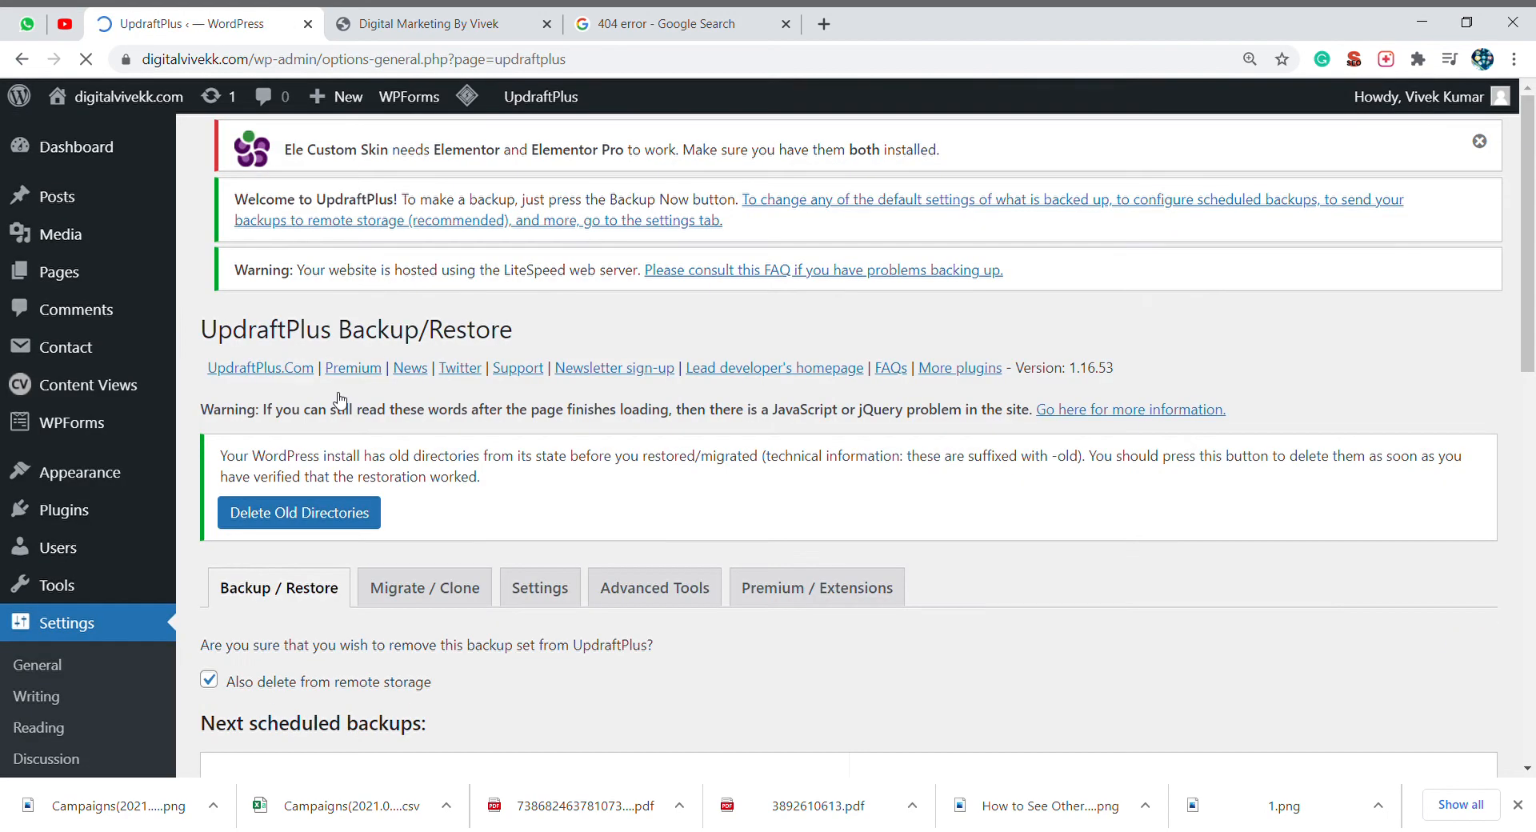
In the UpdraftPlus settings, set both the files and the database backup schedule to Weekly.
{"action": "scroll", "coordinate": [538, 406], "scroll_direction": "down", "scroll_amount": 3}
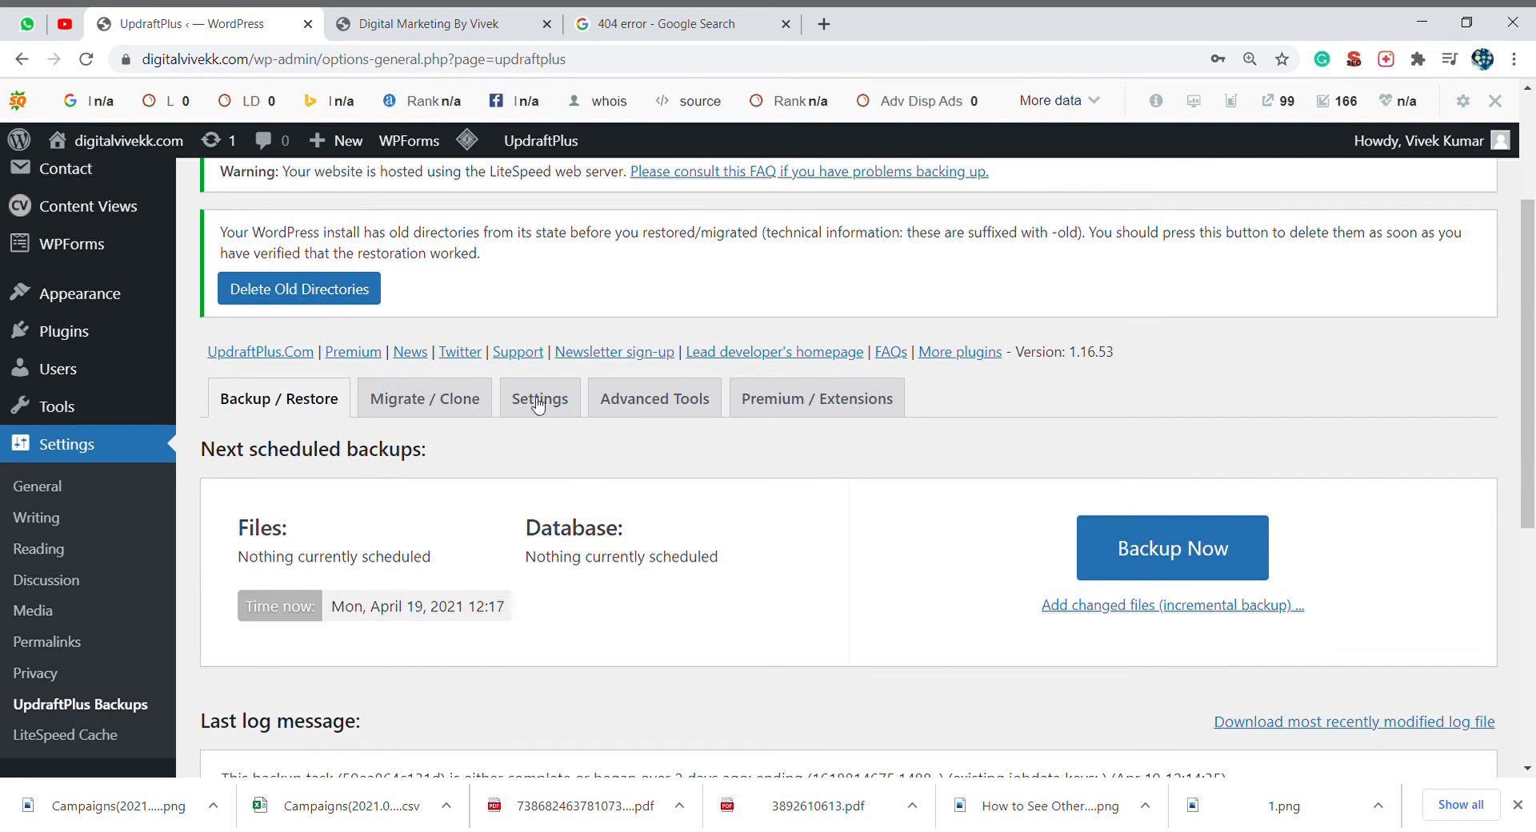
{"action": "left_click", "coordinate": [550, 413]}
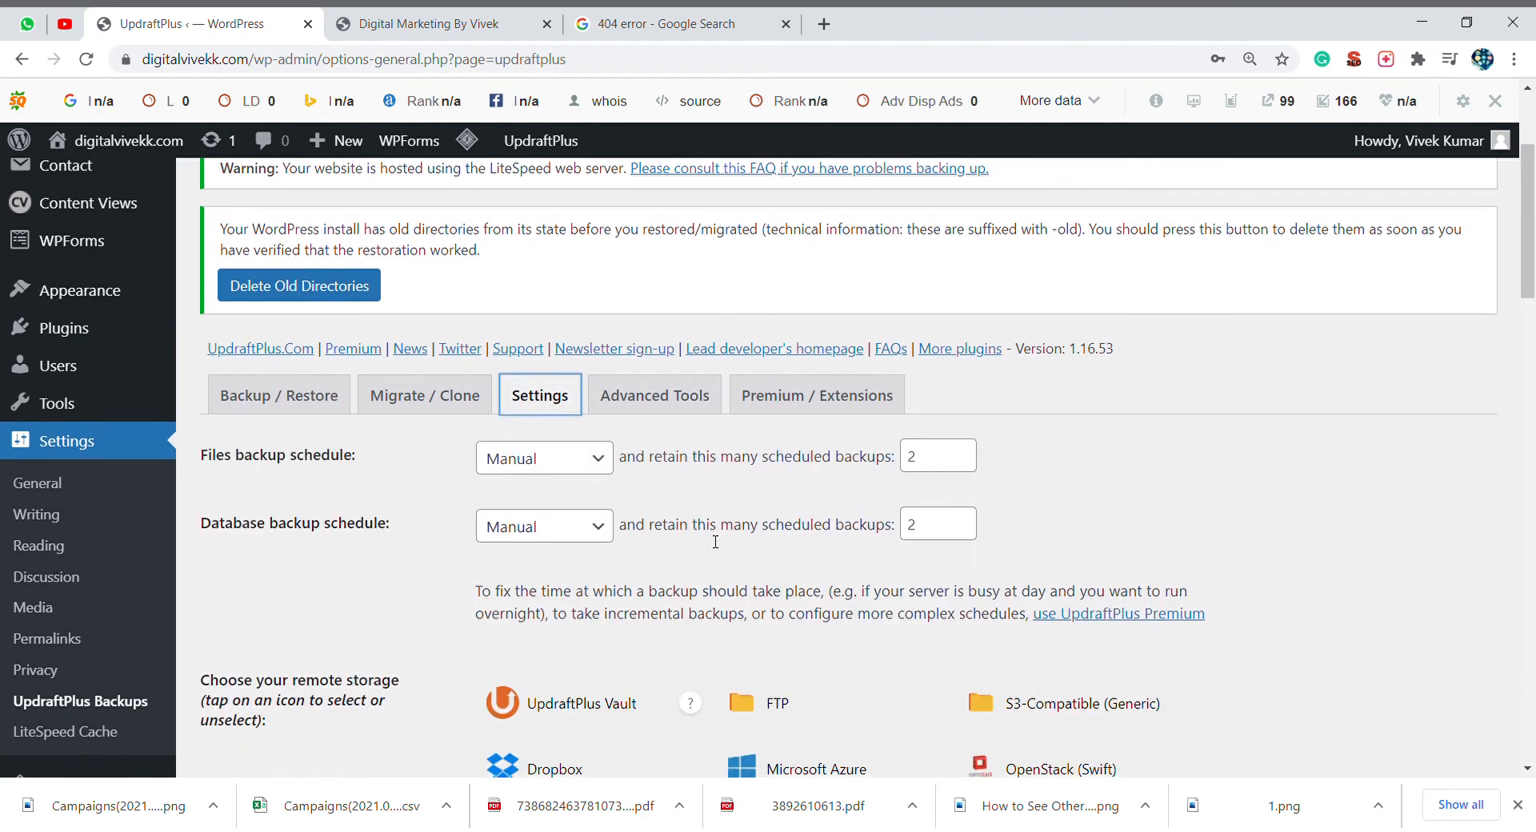
{"action": "scroll", "coordinate": [341, 234], "scroll_direction": "down", "scroll_amount": 2}
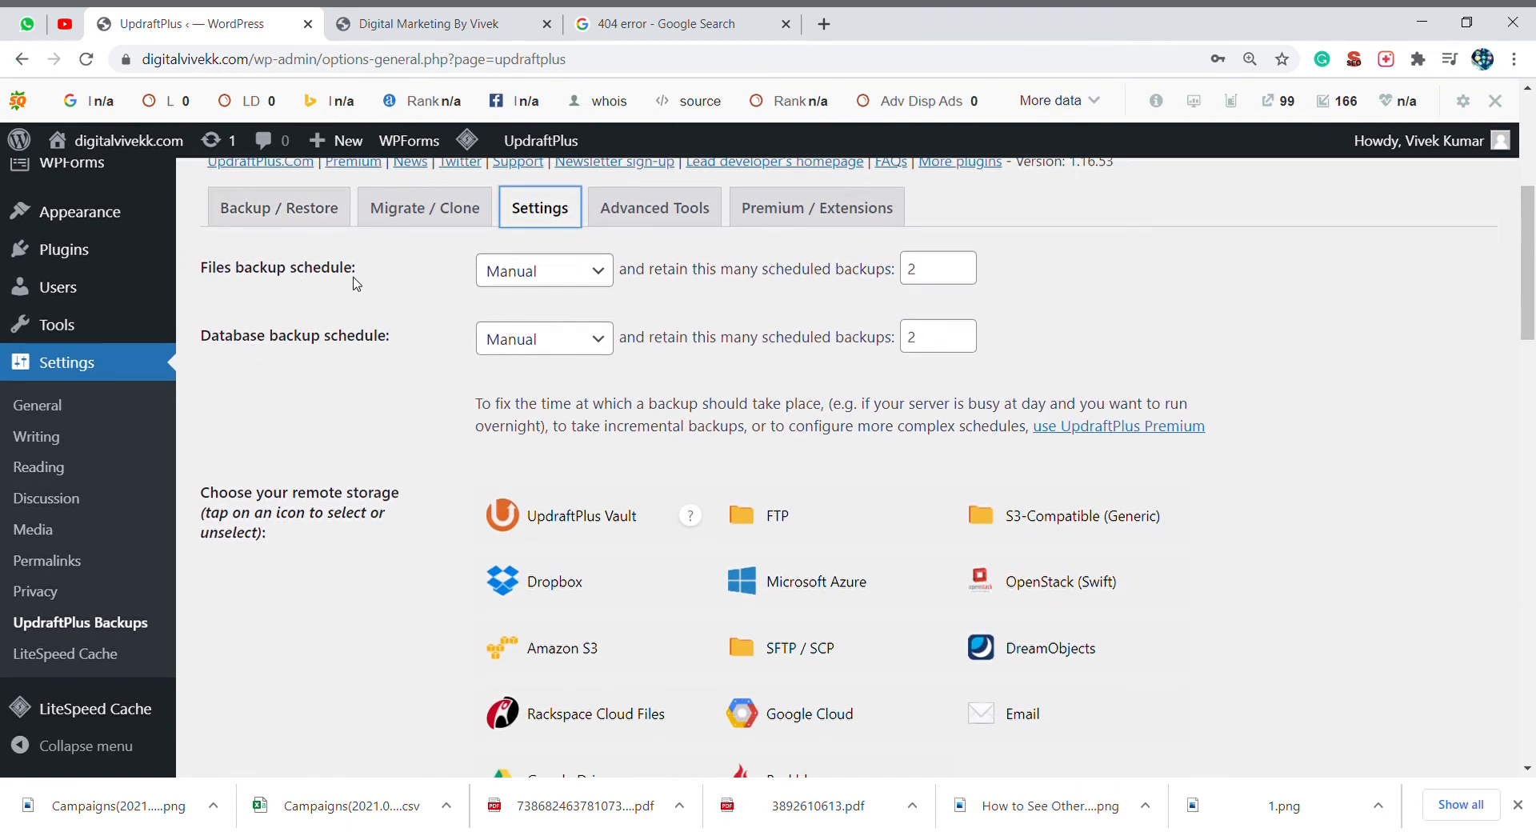
{"action": "left_click", "coordinate": [557, 283]}
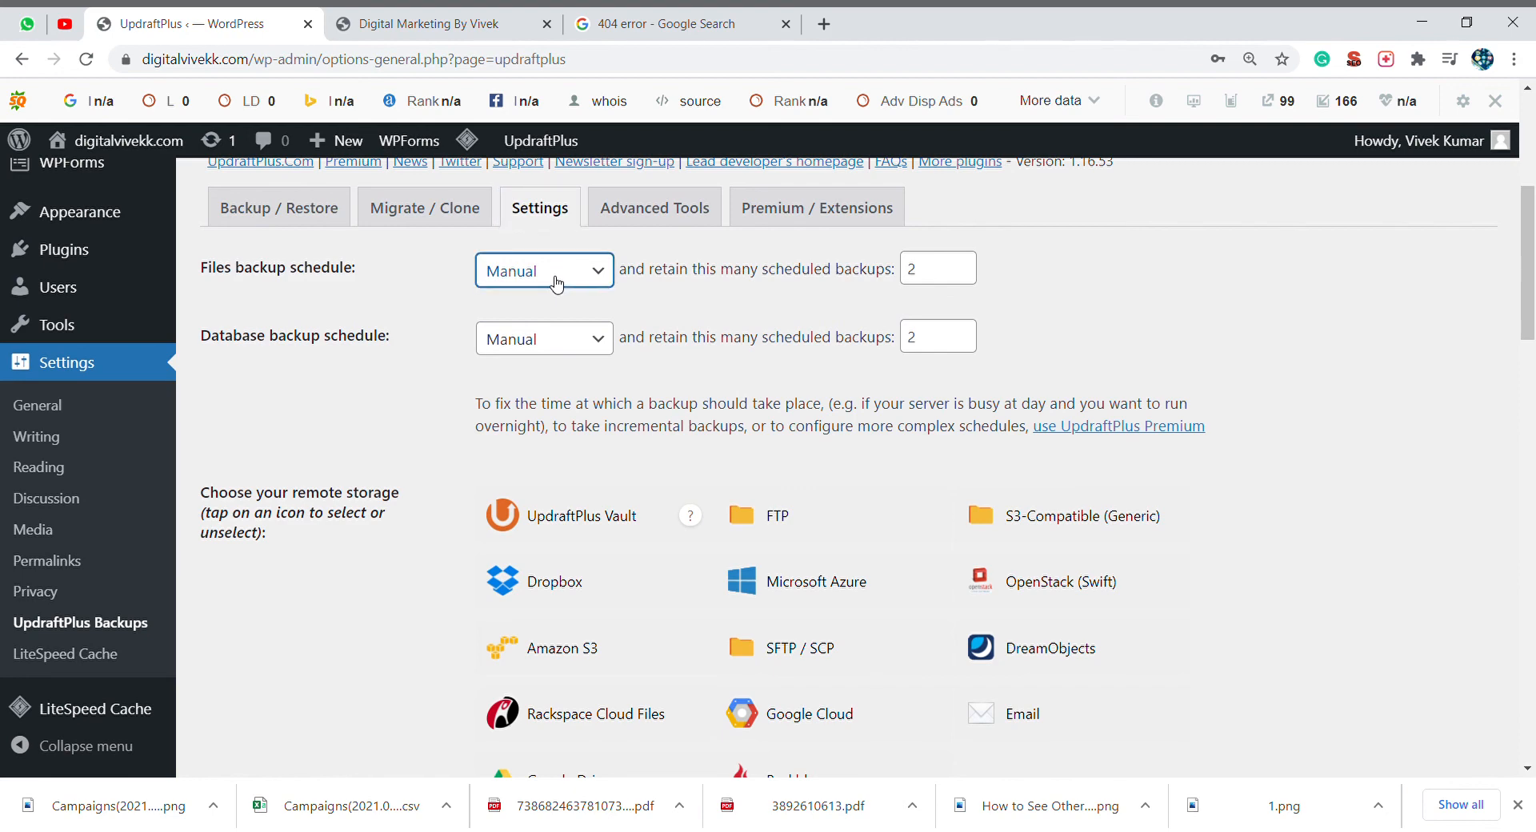
{"action": "left_click", "coordinate": [565, 429]}
{"action": "left_click", "coordinate": [542, 342]}
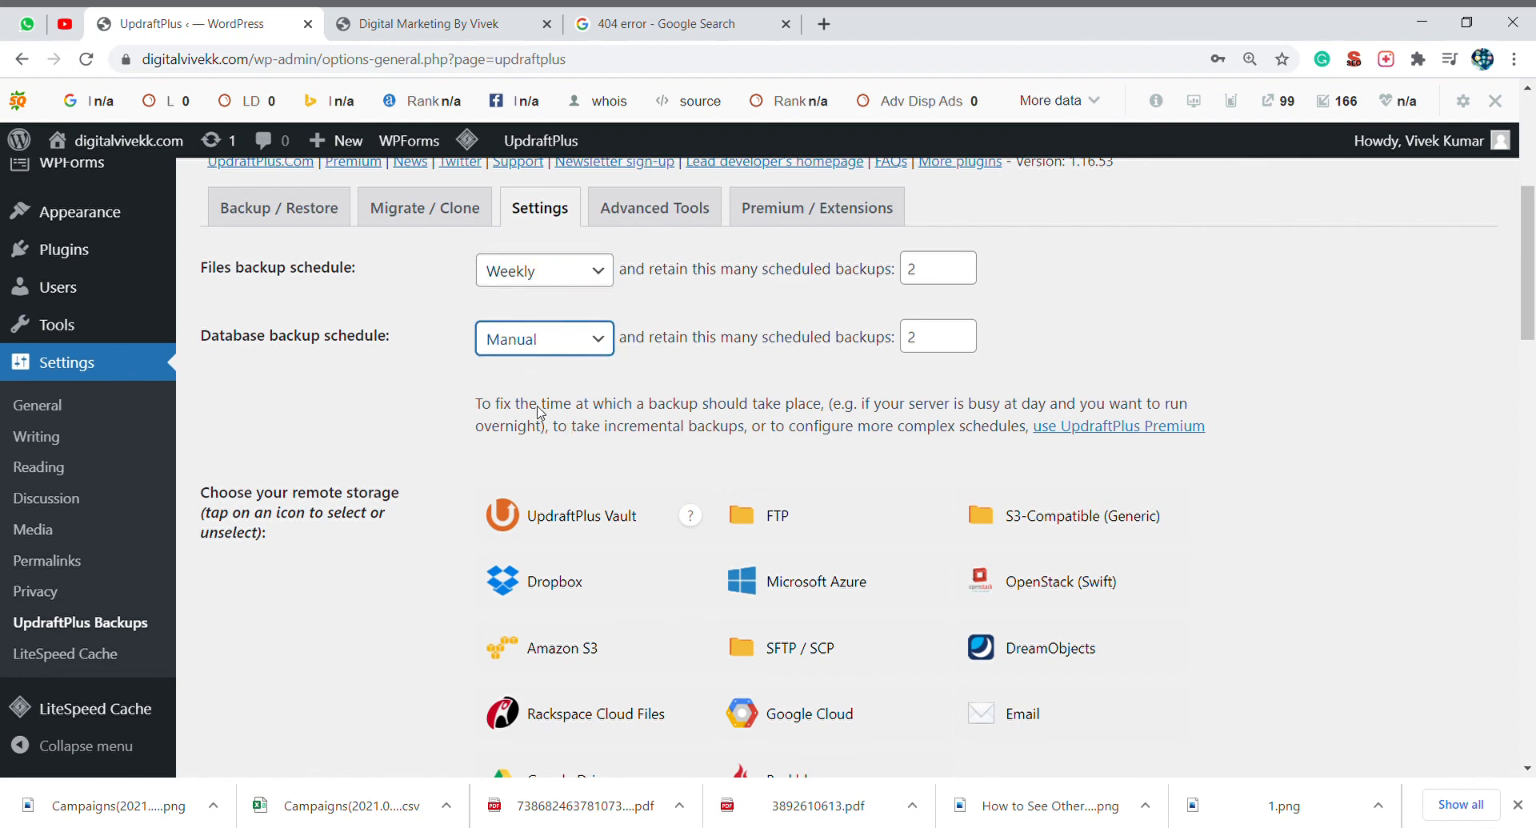
{"action": "left_click", "coordinate": [545, 523]}
Set the number of scheduled backups to retain to 4 for both files and database.
{"action": "left_click_drag", "start_coordinate": [939, 275], "coordinate": [905, 275]}
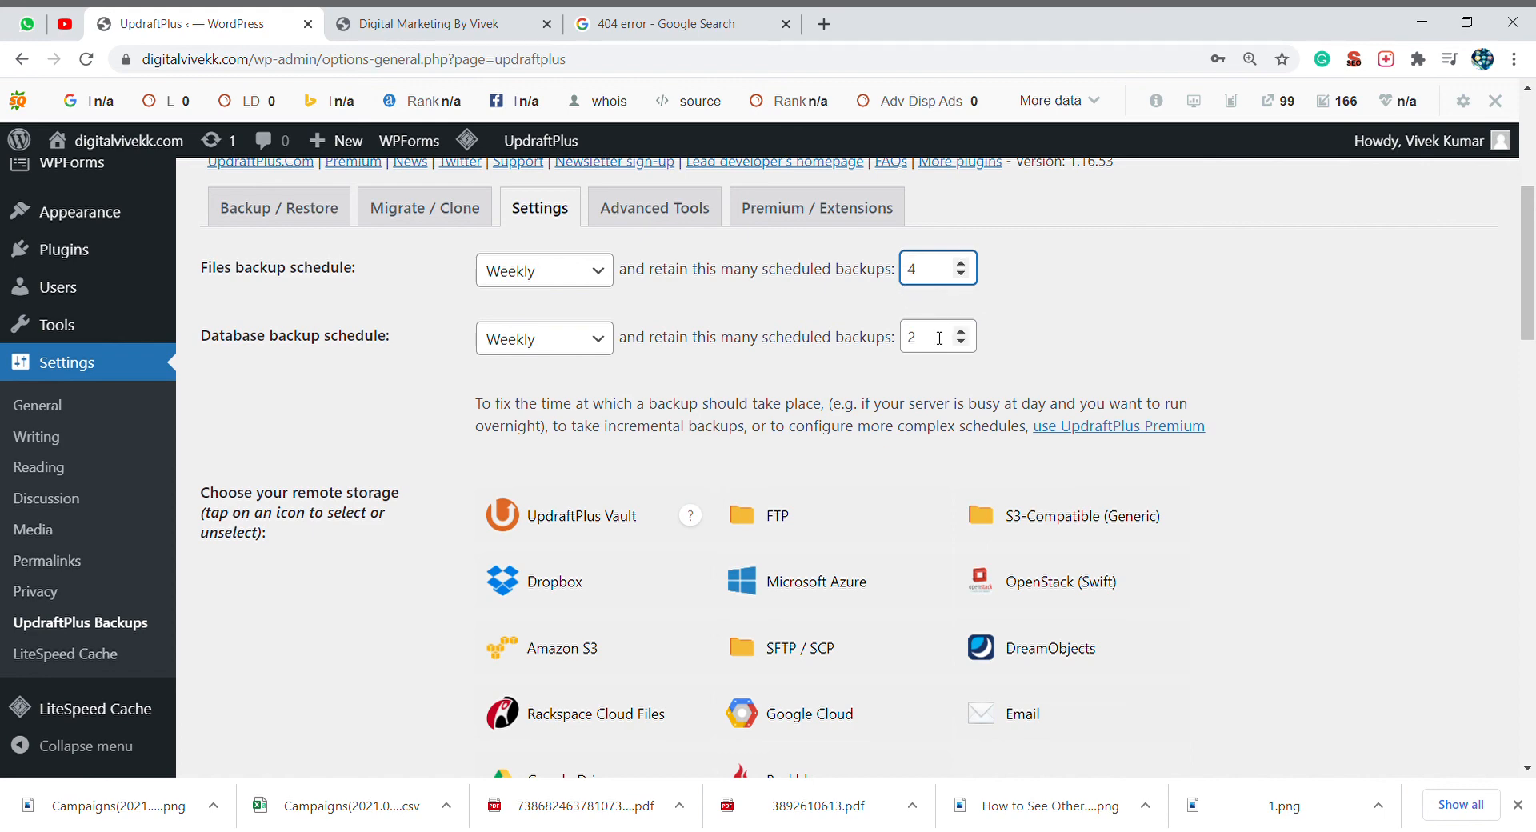
{"action": "left_click_drag", "start_coordinate": [941, 337], "coordinate": [907, 340]}
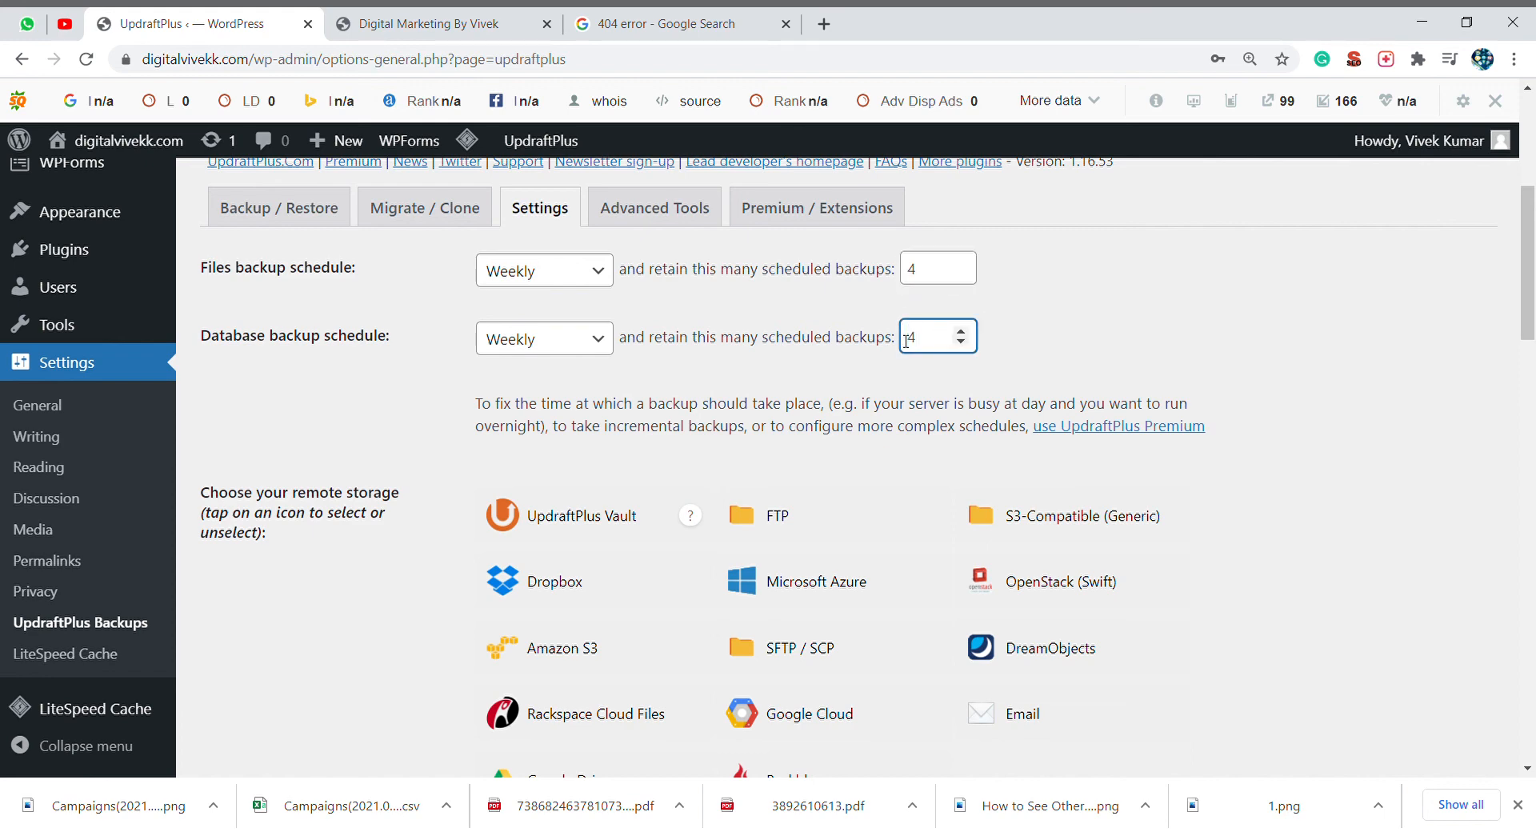
{"action": "left_click", "coordinate": [1011, 342]}
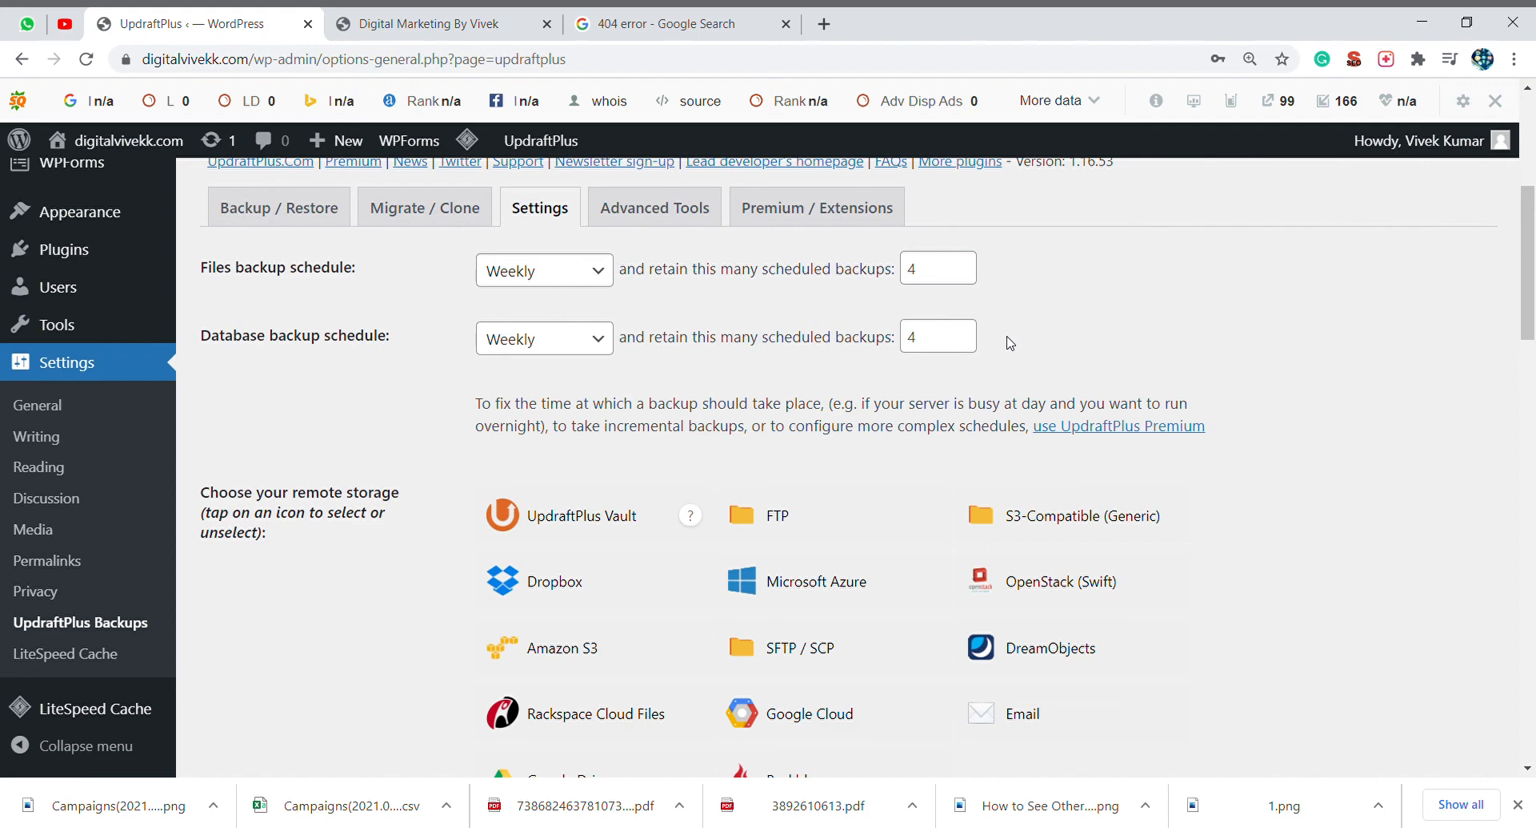
Choose Google Drive as the remote storage and look through its folder, authentication and file backup options.
{"action": "scroll", "coordinate": [600, 335], "scroll_direction": "down", "scroll_amount": 3}
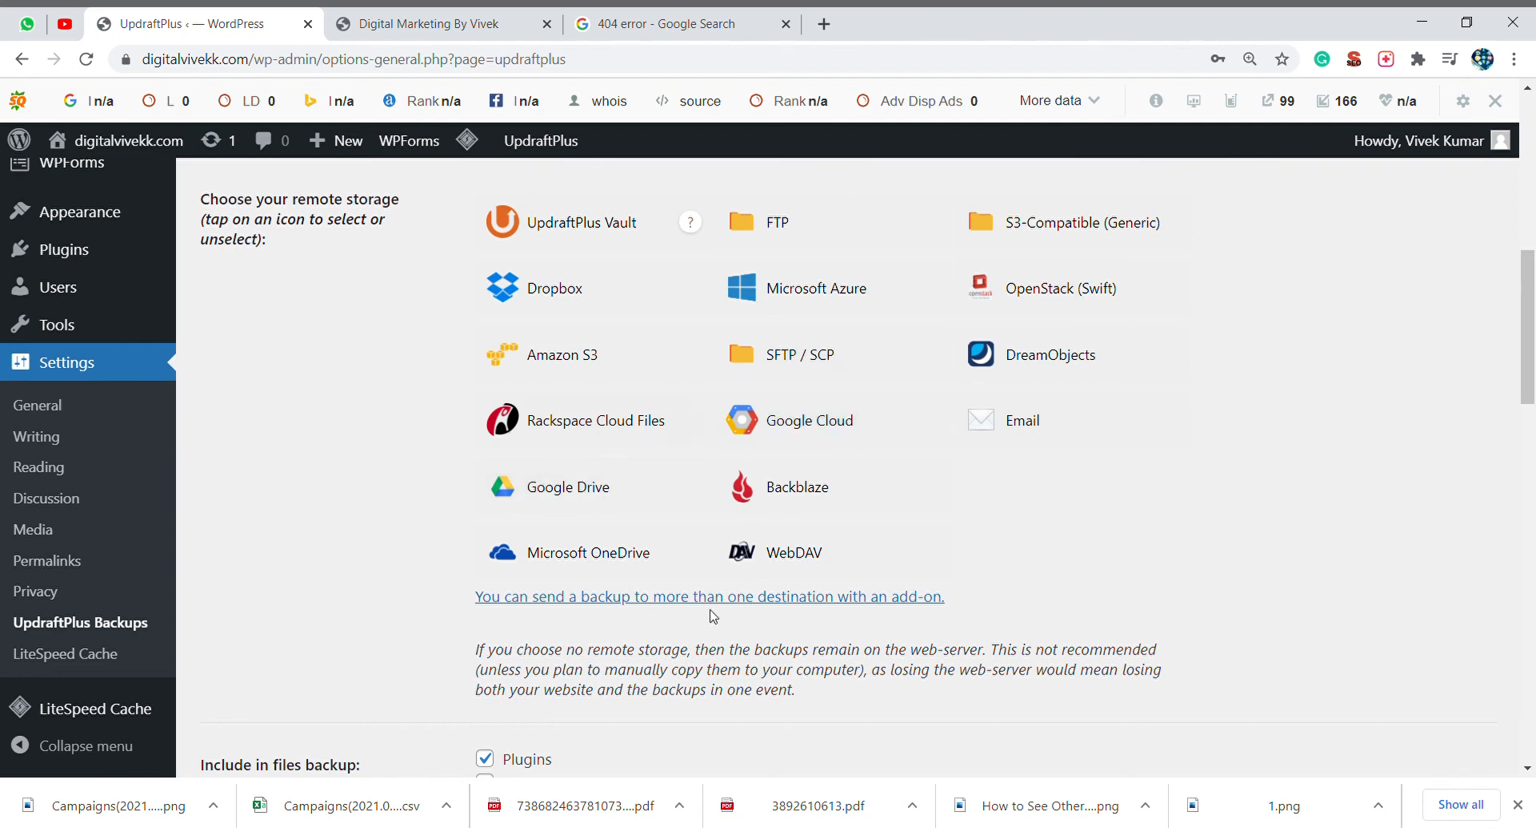
{"action": "left_click", "coordinate": [595, 500]}
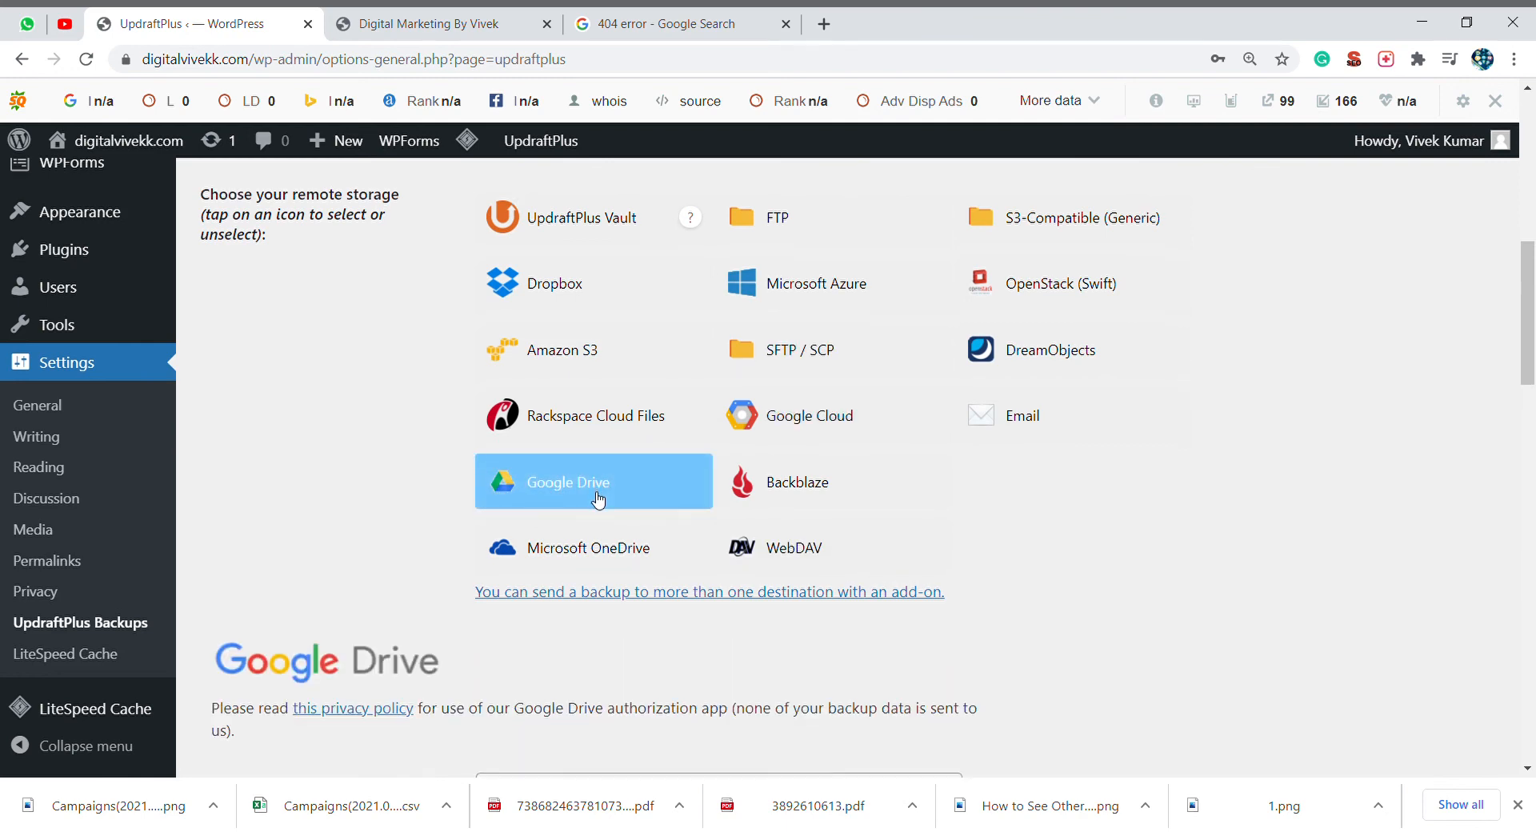
{"action": "scroll", "coordinate": [598, 502], "scroll_direction": "down", "scroll_amount": 6}
{"action": "scroll", "coordinate": [595, 496], "scroll_direction": "down", "scroll_amount": 4}
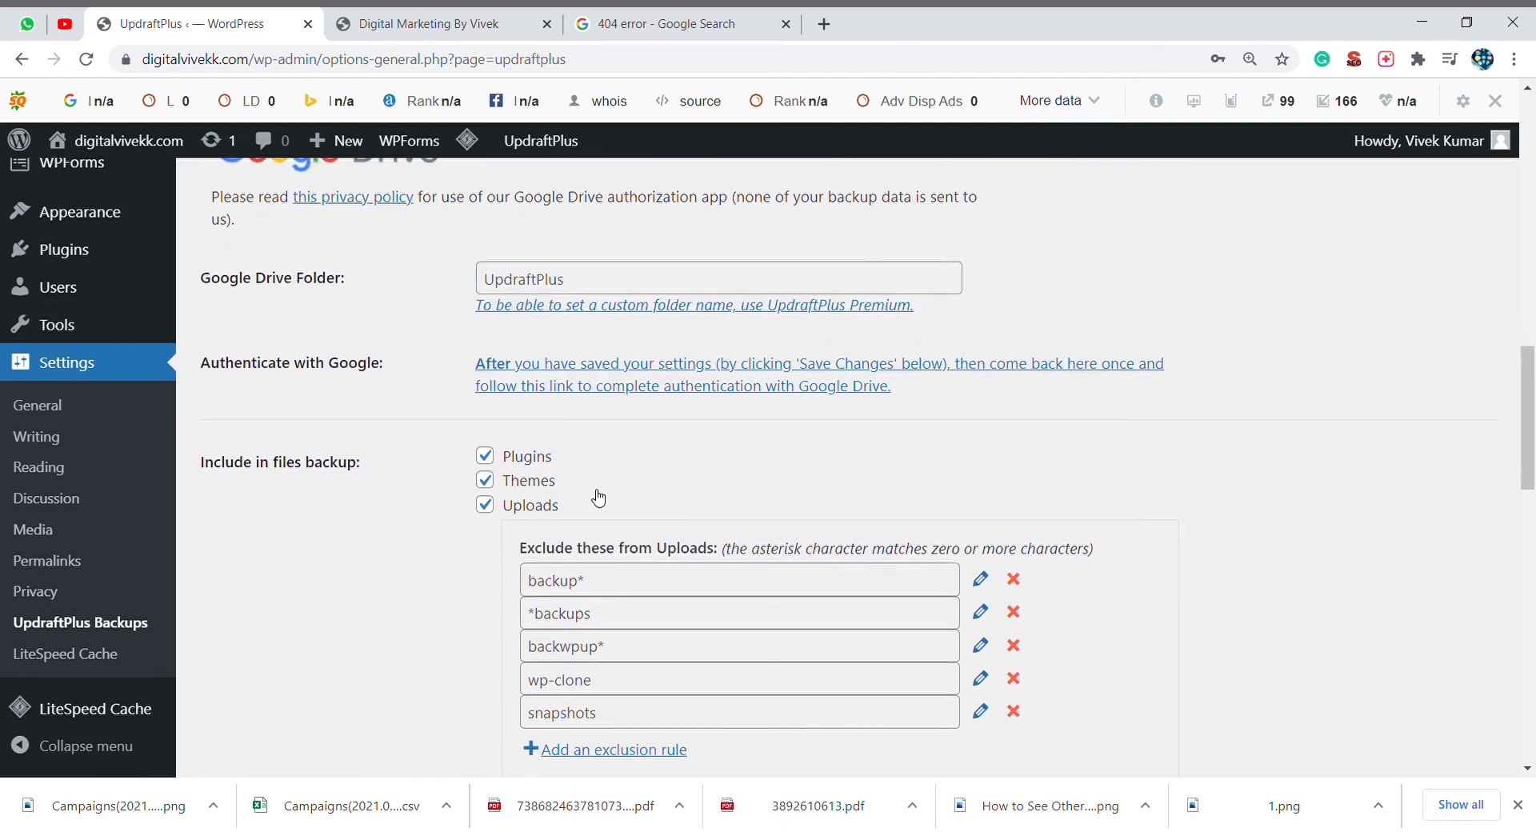
{"action": "scroll", "coordinate": [598, 496], "scroll_direction": "down", "scroll_amount": 13}
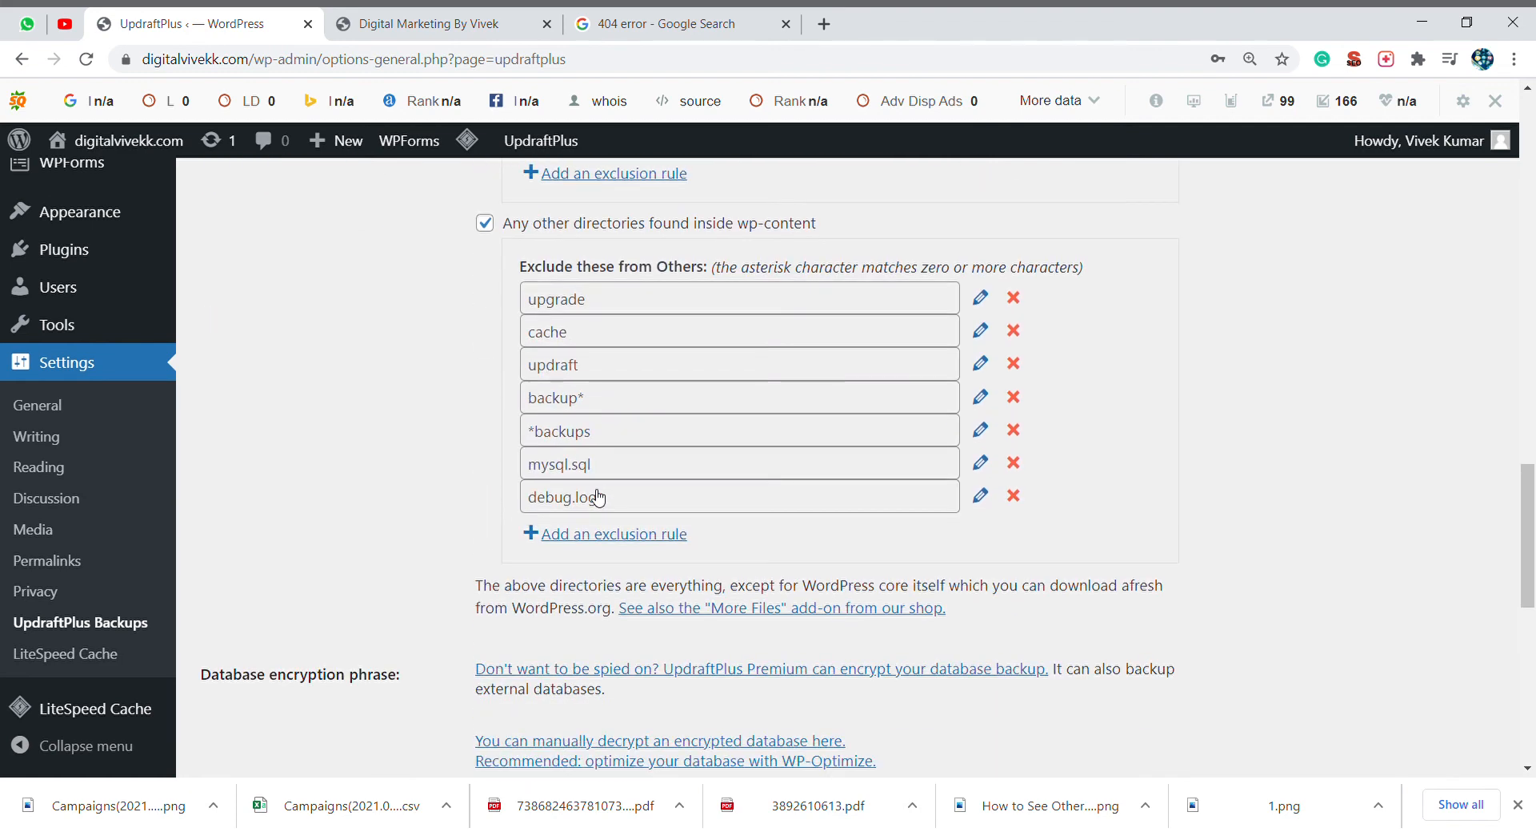
{"action": "scroll", "coordinate": [595, 496], "scroll_direction": "up", "scroll_amount": 17}
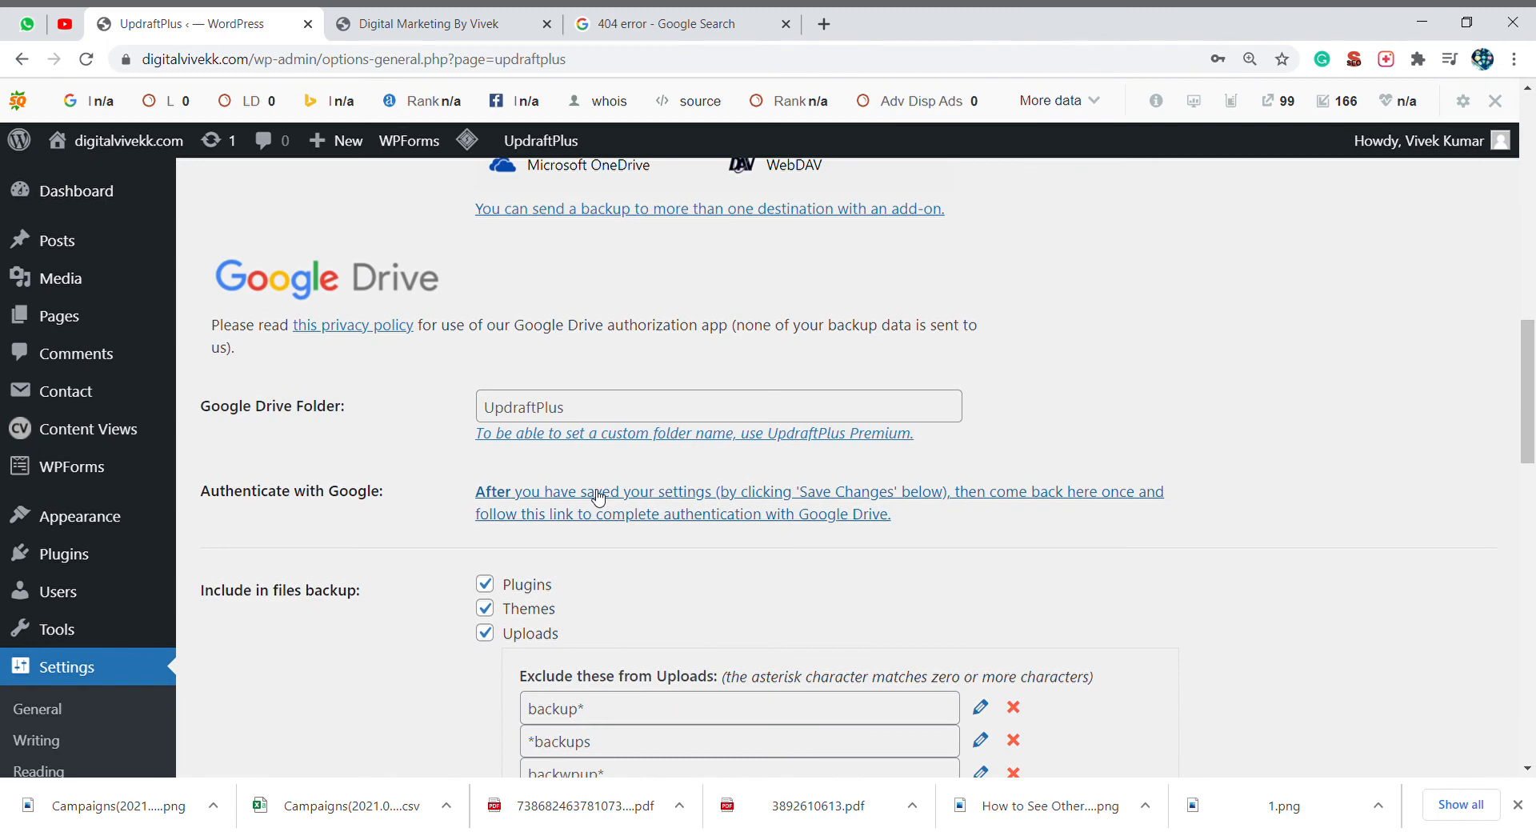
Save the UpdraftPlus settings and follow the link to authorize access to the Google Drive account.
{"action": "scroll", "coordinate": [441, 575], "scroll_direction": "down", "scroll_amount": 4}
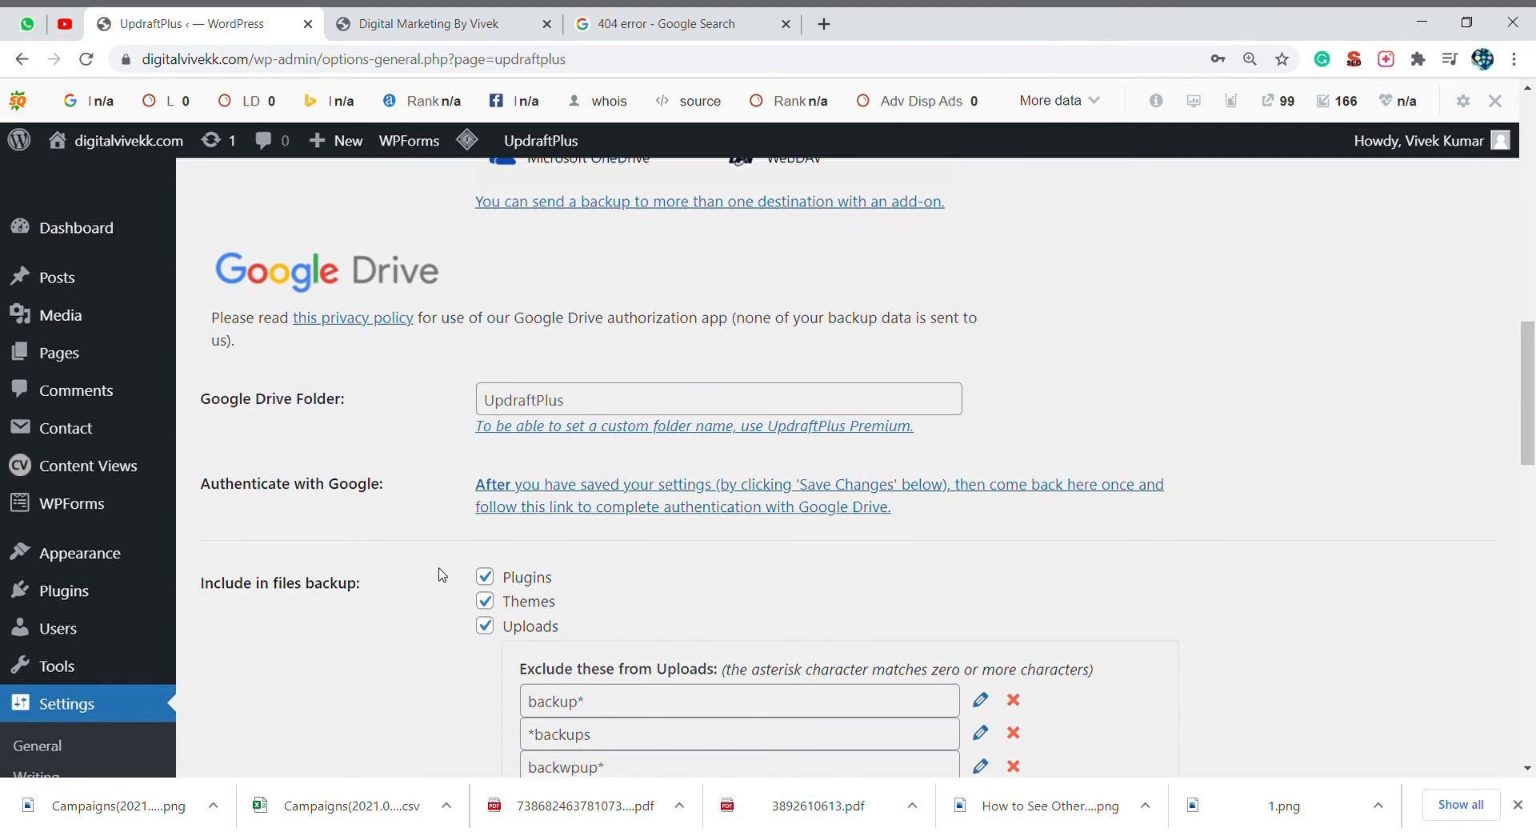
{"action": "scroll", "coordinate": [442, 575], "scroll_direction": "down", "scroll_amount": 7}
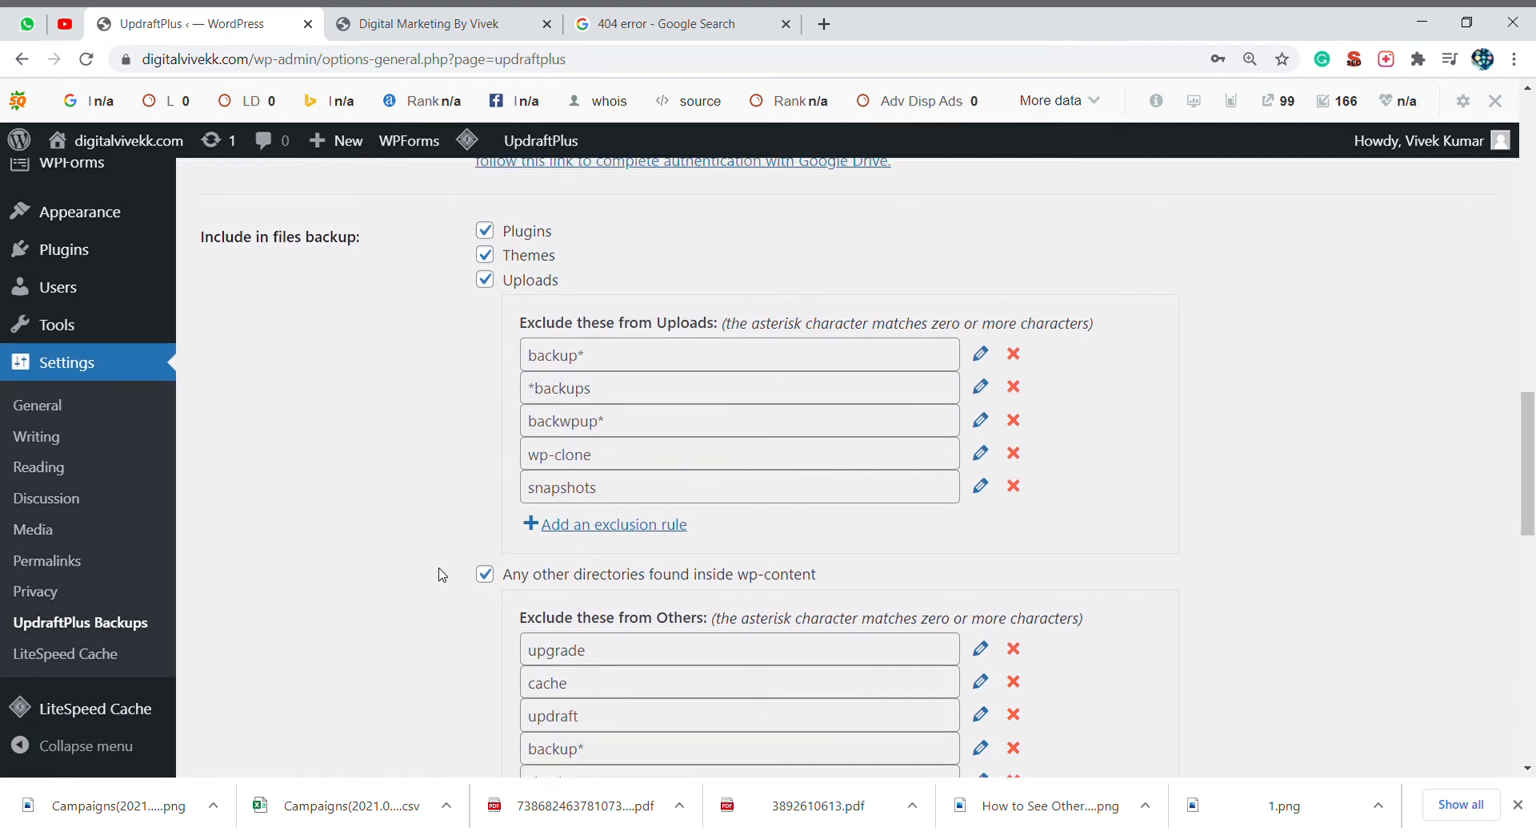
{"action": "scroll", "coordinate": [442, 575], "scroll_direction": "down", "scroll_amount": 2}
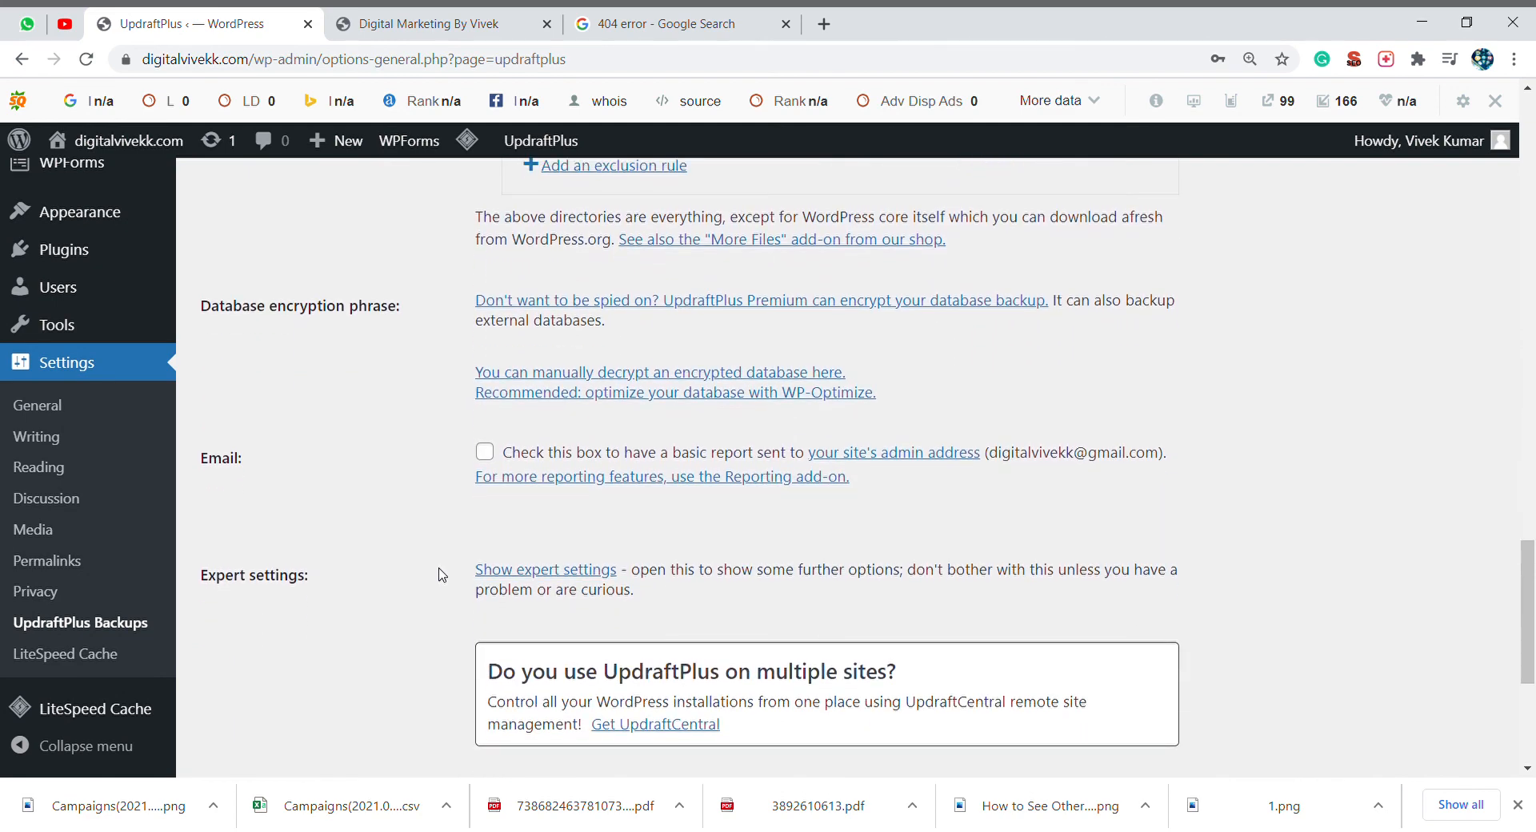
{"action": "scroll", "coordinate": [441, 574], "scroll_direction": "down", "scroll_amount": 3}
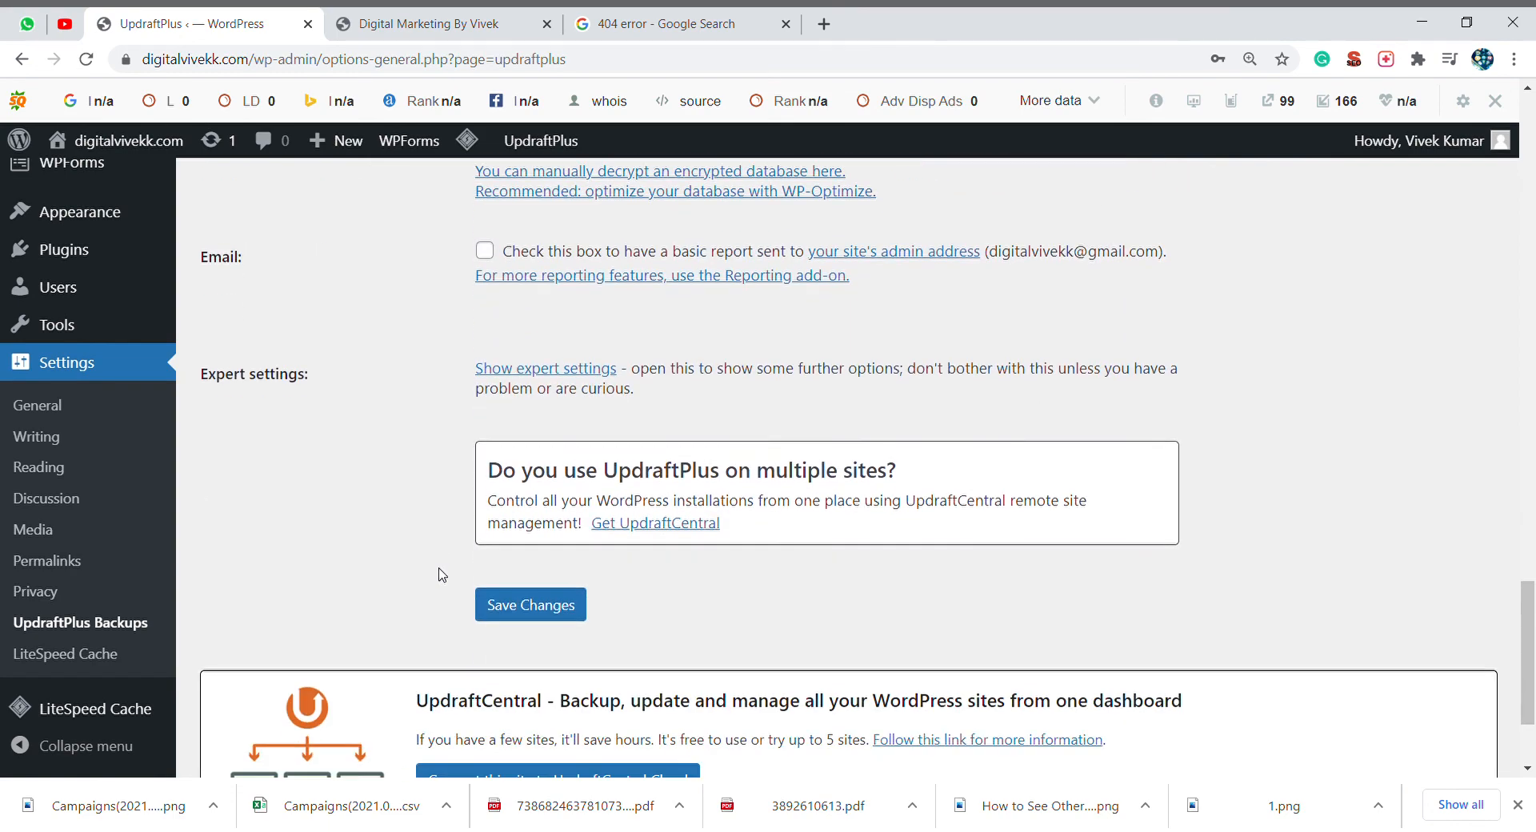
{"action": "left_click", "coordinate": [522, 595]}
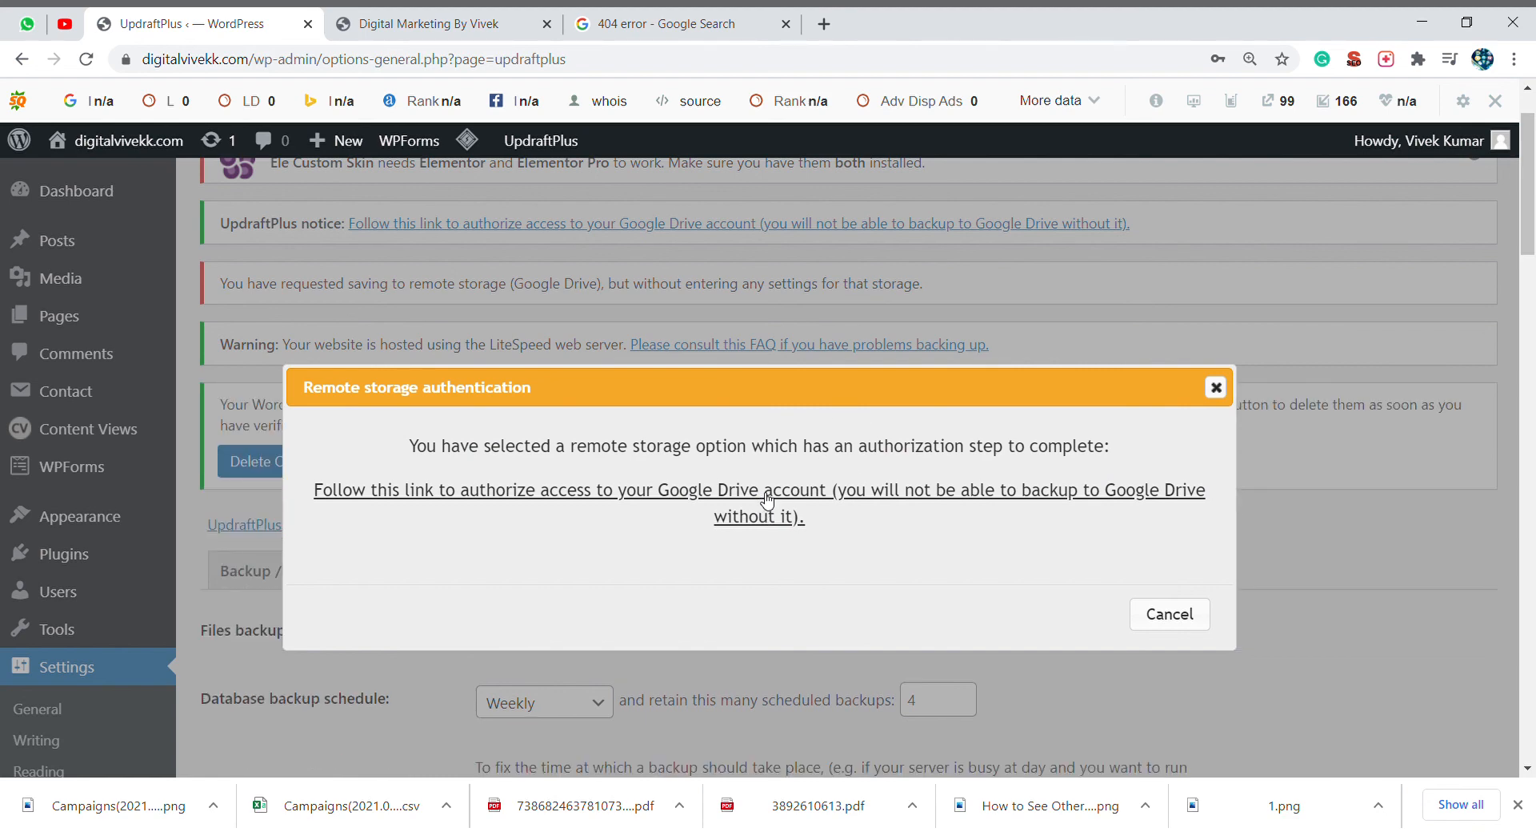
{"action": "left_click", "coordinate": [767, 500]}
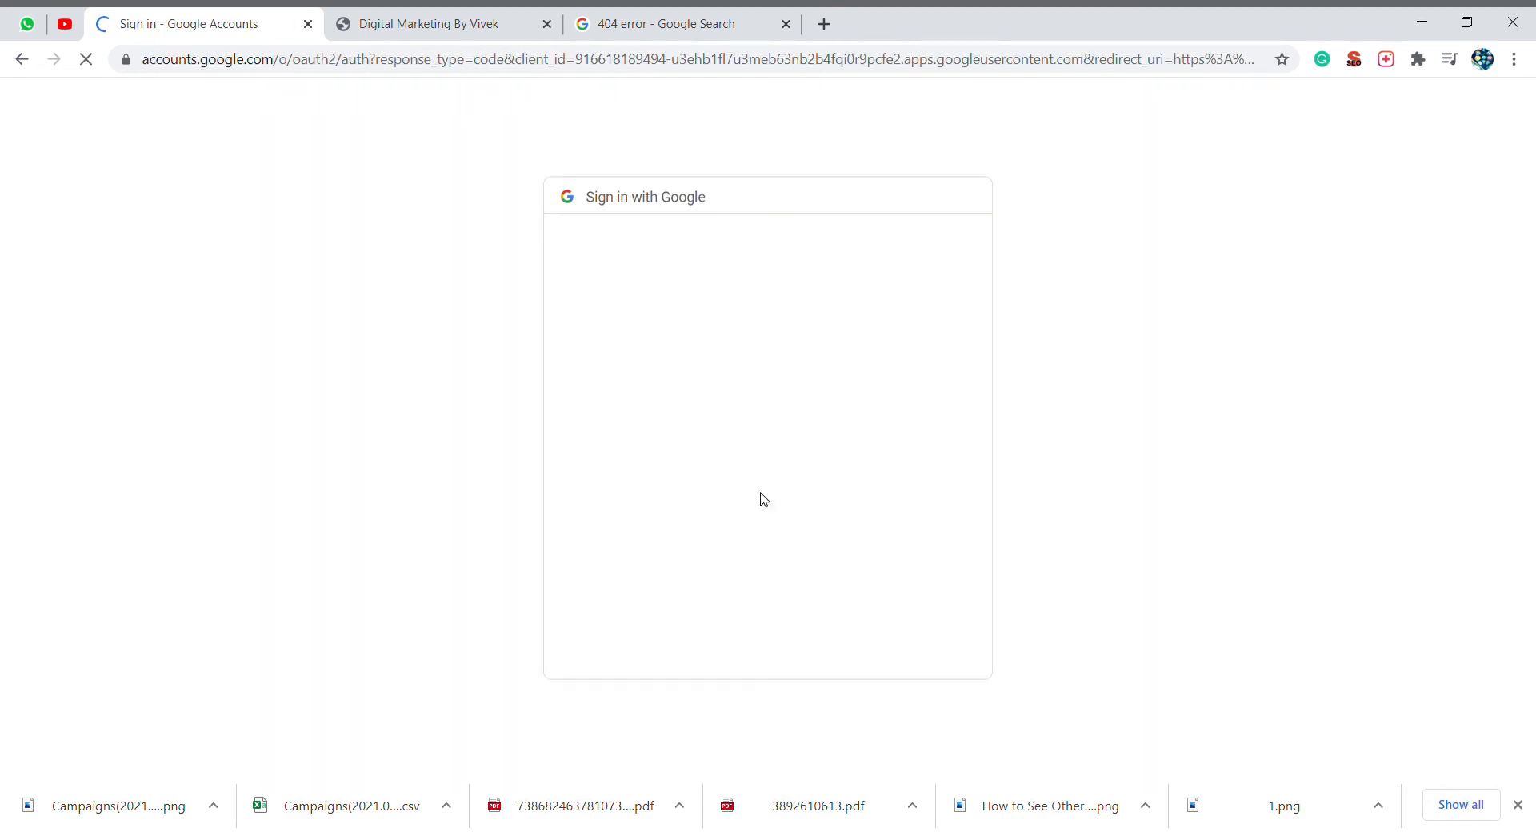
Choose the Google account named after the website, allow UpdraftPlus to access its Google Drive, and complete the setup.
{"action": "scroll", "coordinate": [696, 381], "scroll_direction": "down", "scroll_amount": 1}
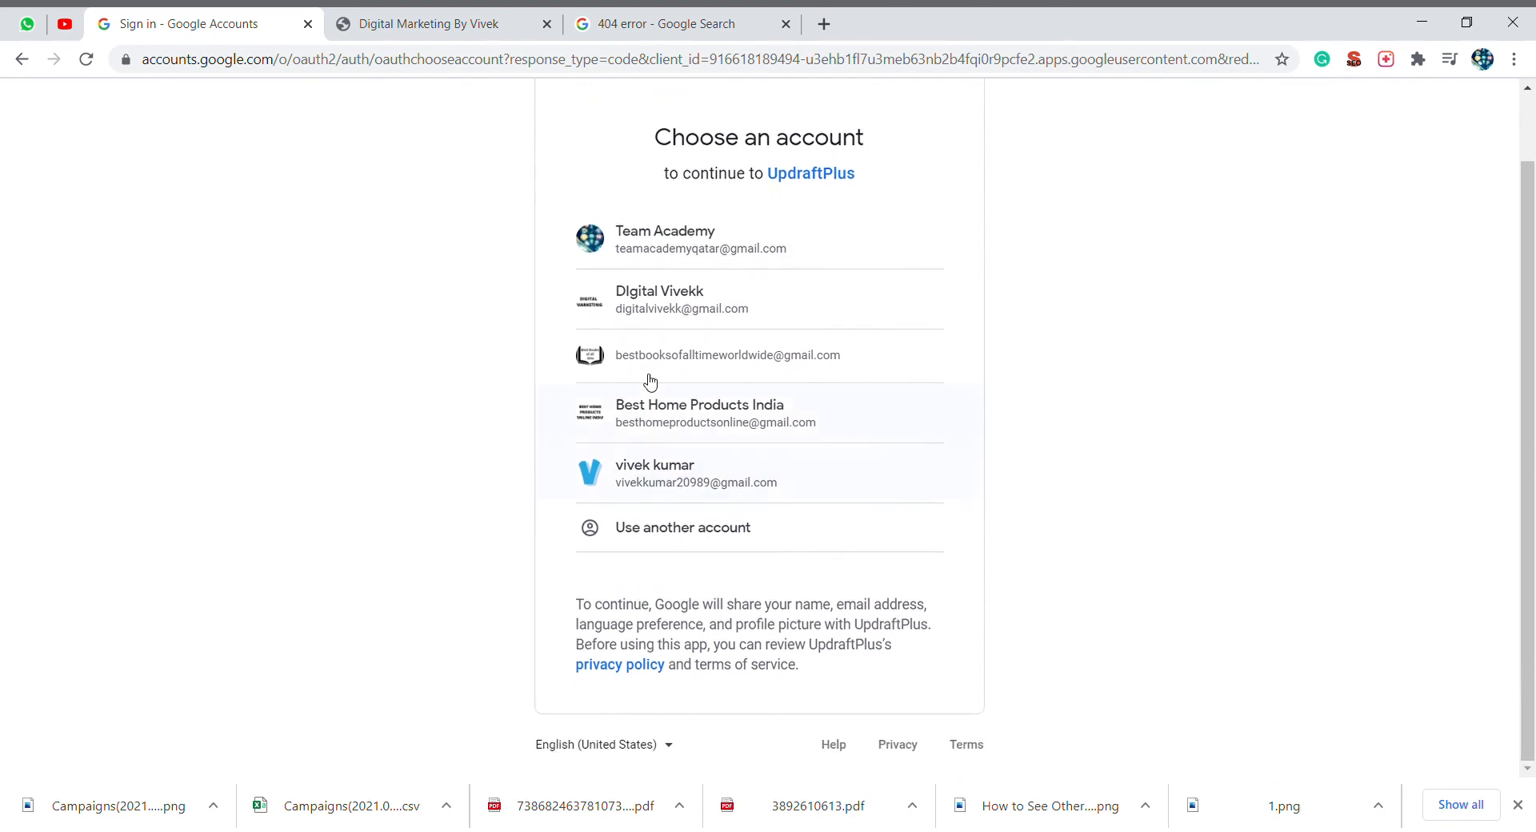
{"action": "left_click", "coordinate": [680, 284]}
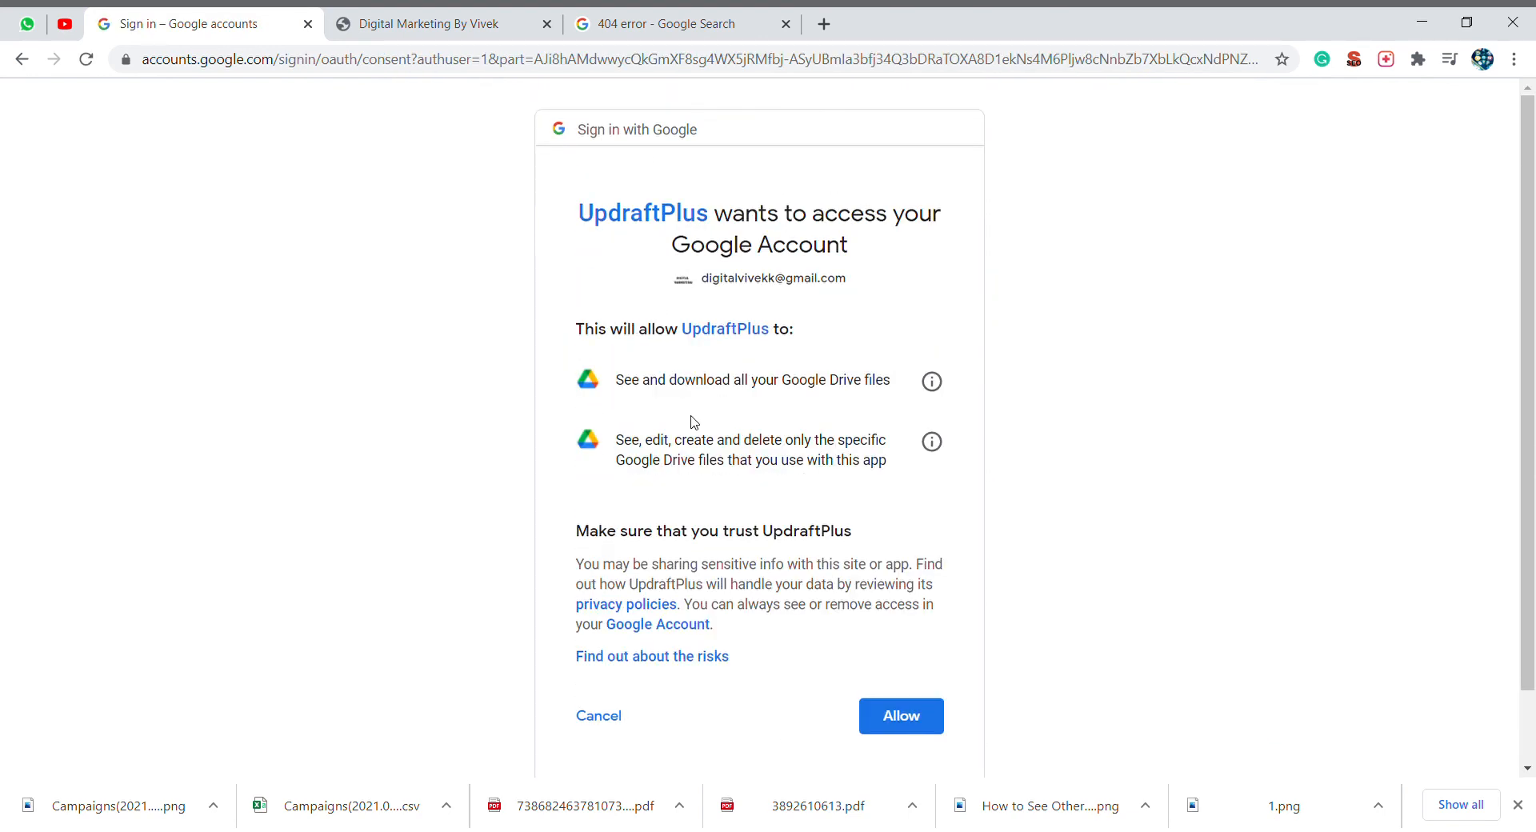
{"action": "scroll", "coordinate": [852, 512], "scroll_direction": "down", "scroll_amount": 1}
{"action": "left_click", "coordinate": [899, 640]}
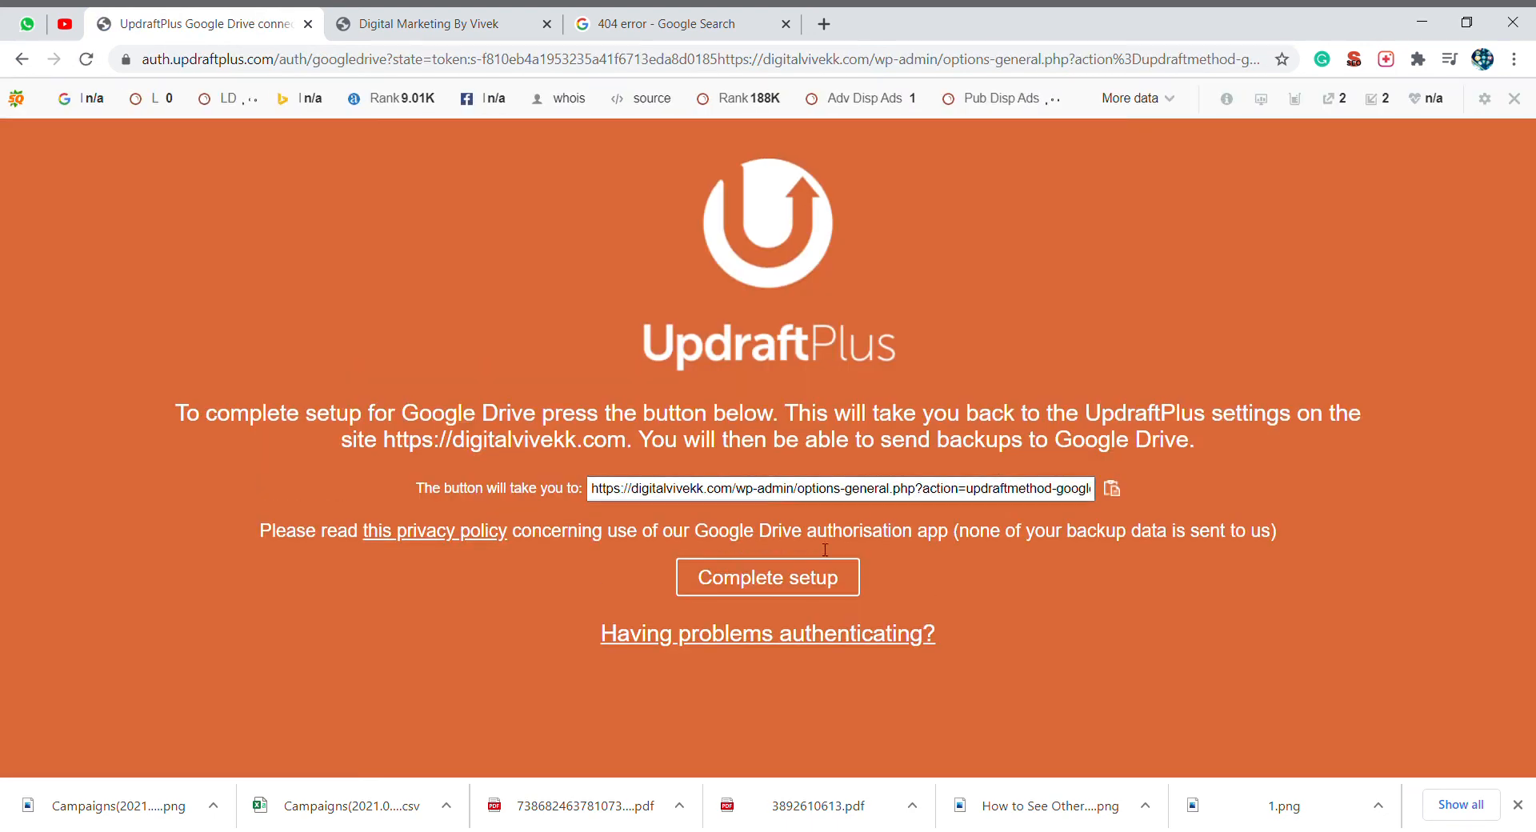
{"action": "left_click", "coordinate": [787, 579]}
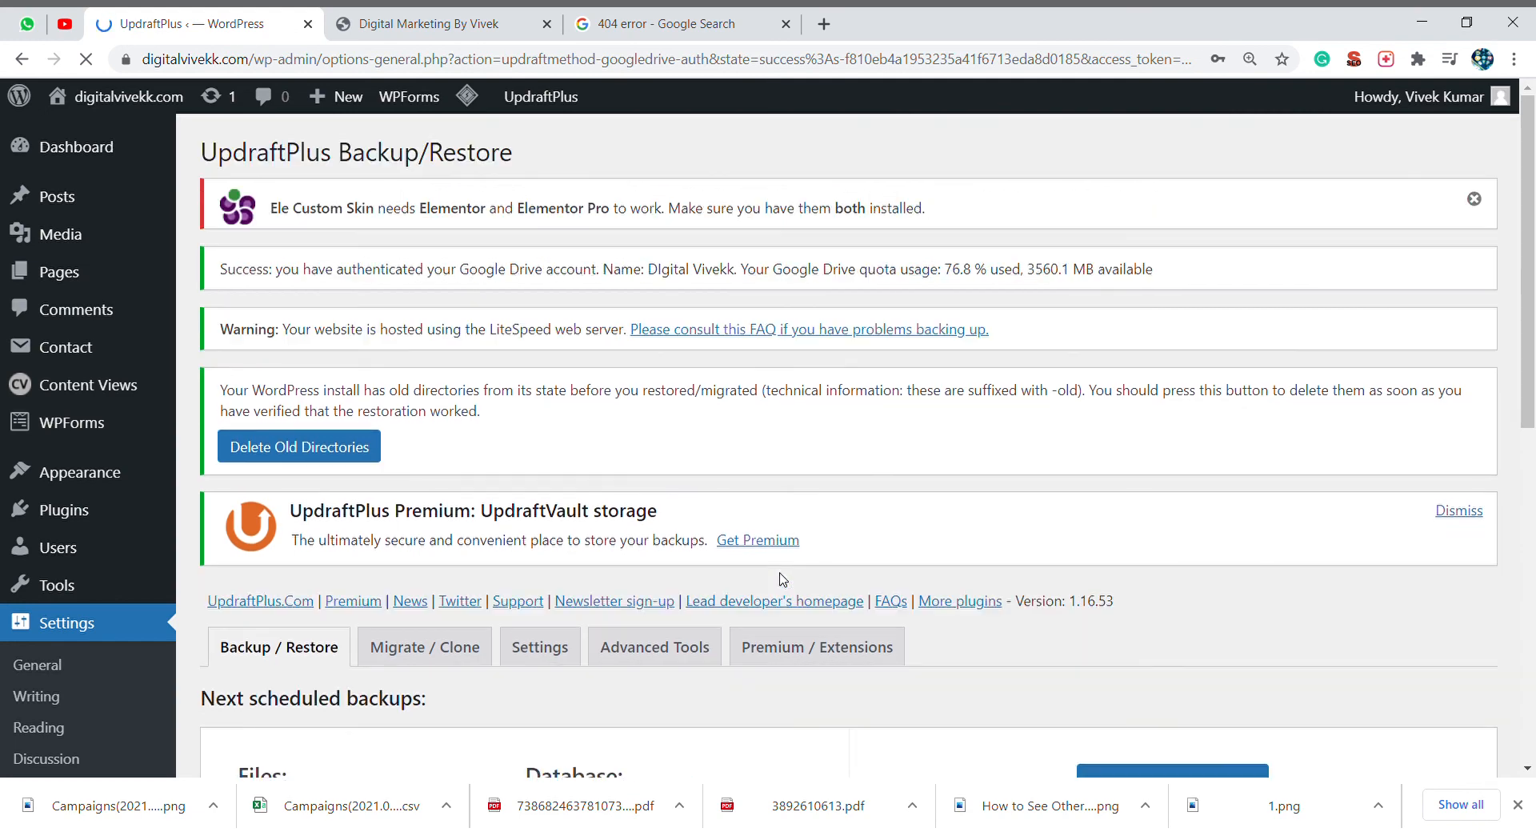
Review the next scheduled files and database backups, the last log message and the authentication notice.
{"action": "scroll", "coordinate": [782, 579], "scroll_direction": "down", "scroll_amount": 4}
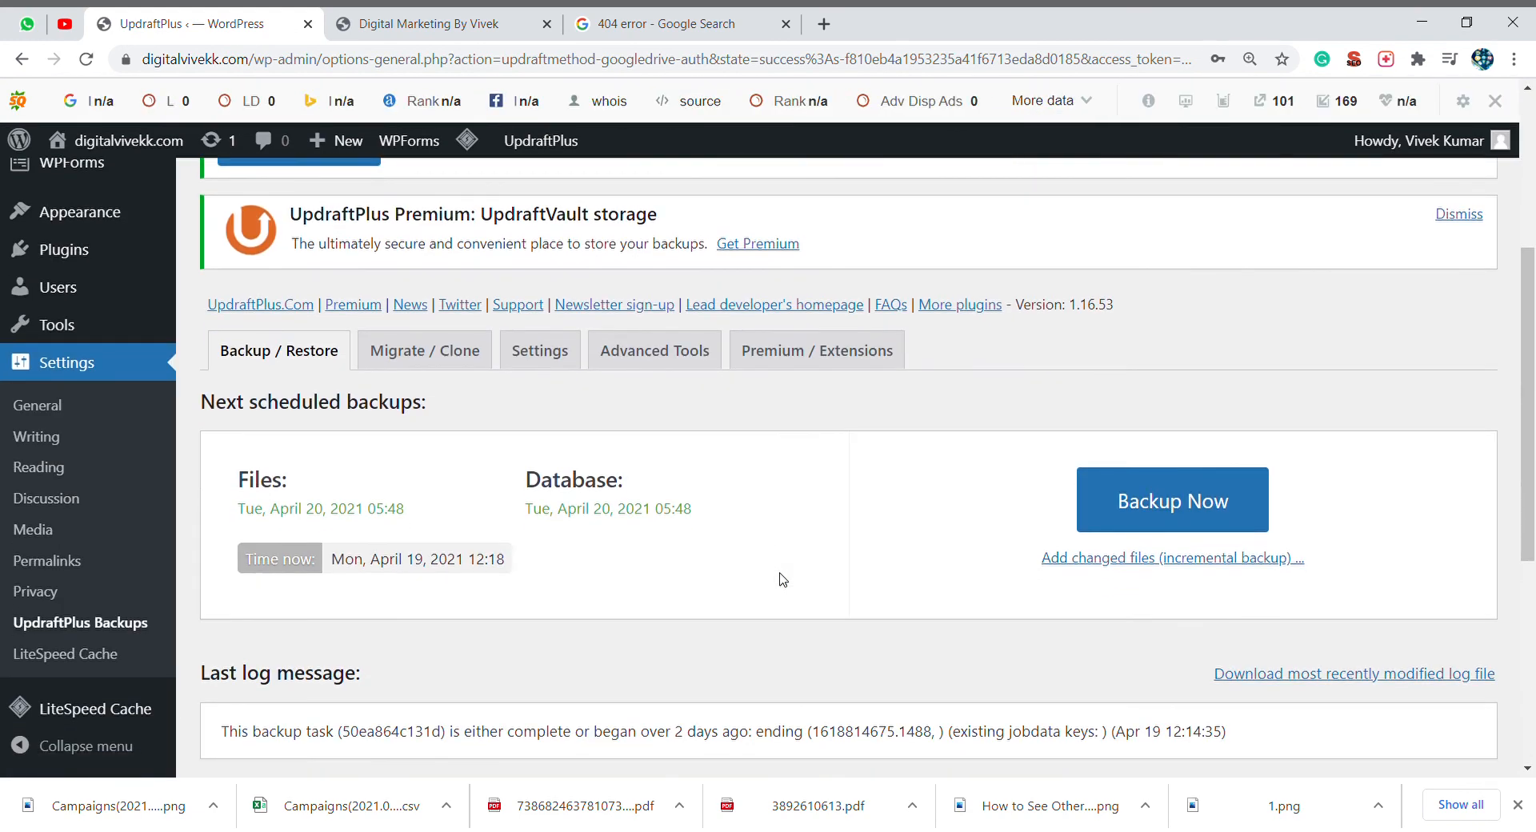
{"action": "scroll", "coordinate": [782, 580], "scroll_direction": "down", "scroll_amount": 5}
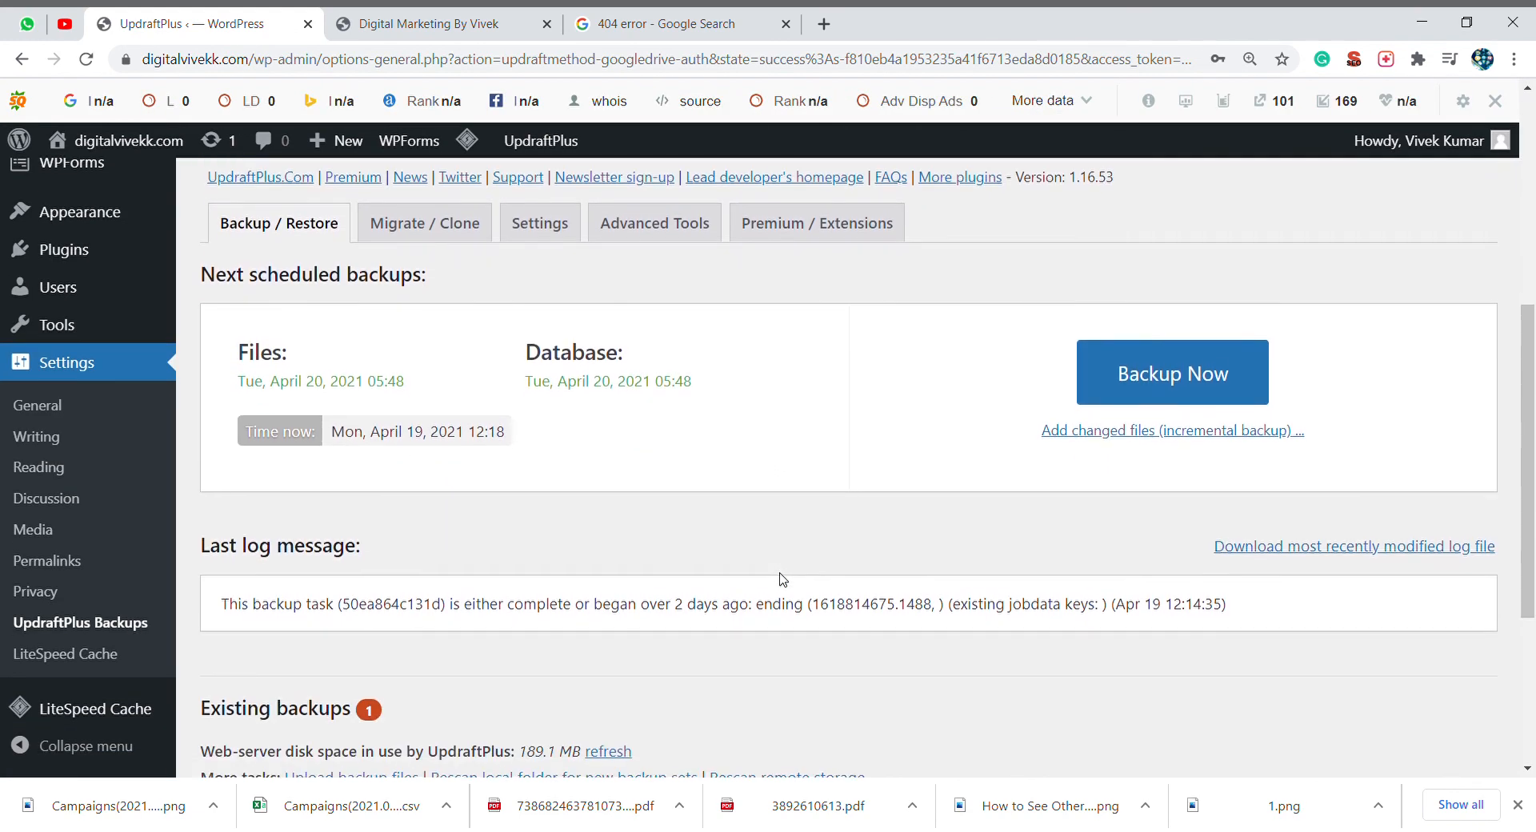
{"action": "scroll", "coordinate": [782, 579], "scroll_direction": "up", "scroll_amount": 9}
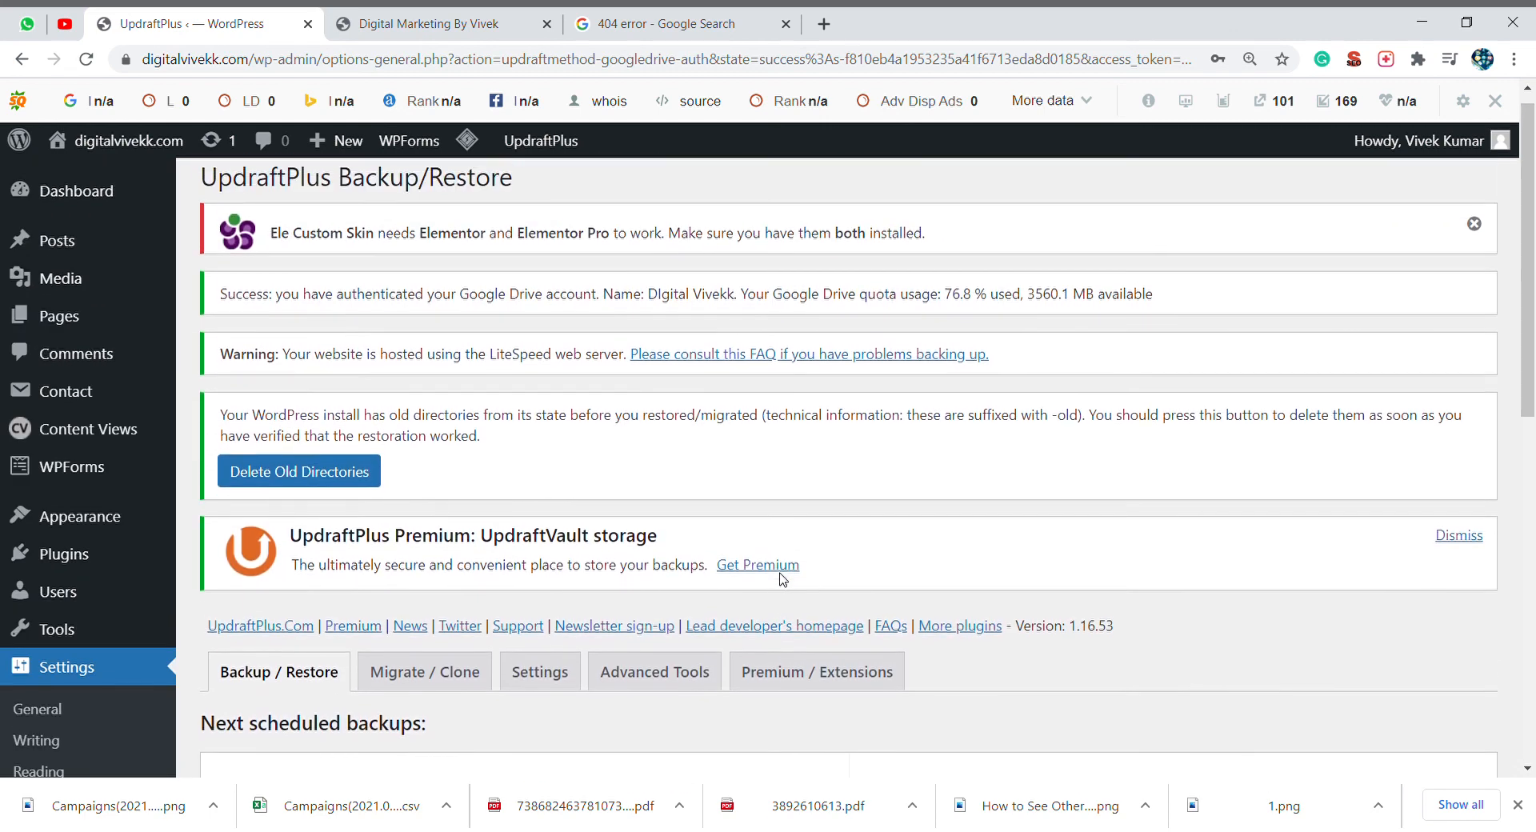